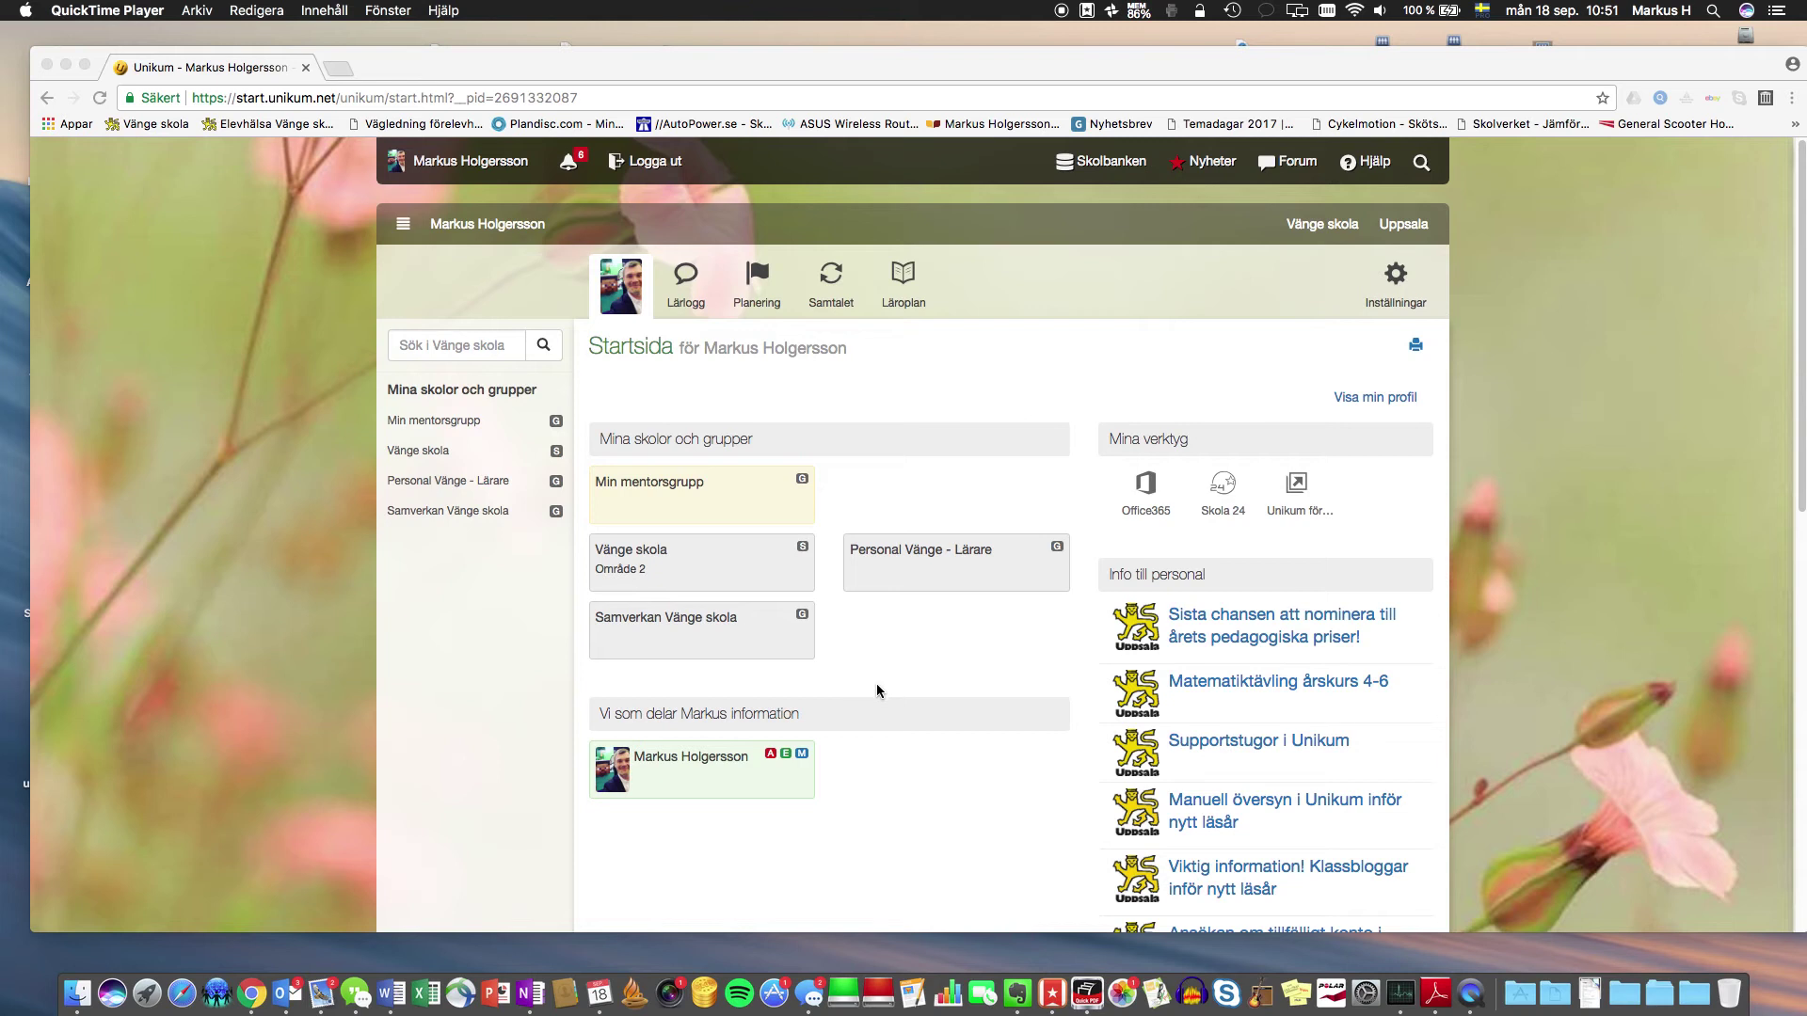
Step: Open the Samtalet section to display the development conversation overview
left_click(832, 284)
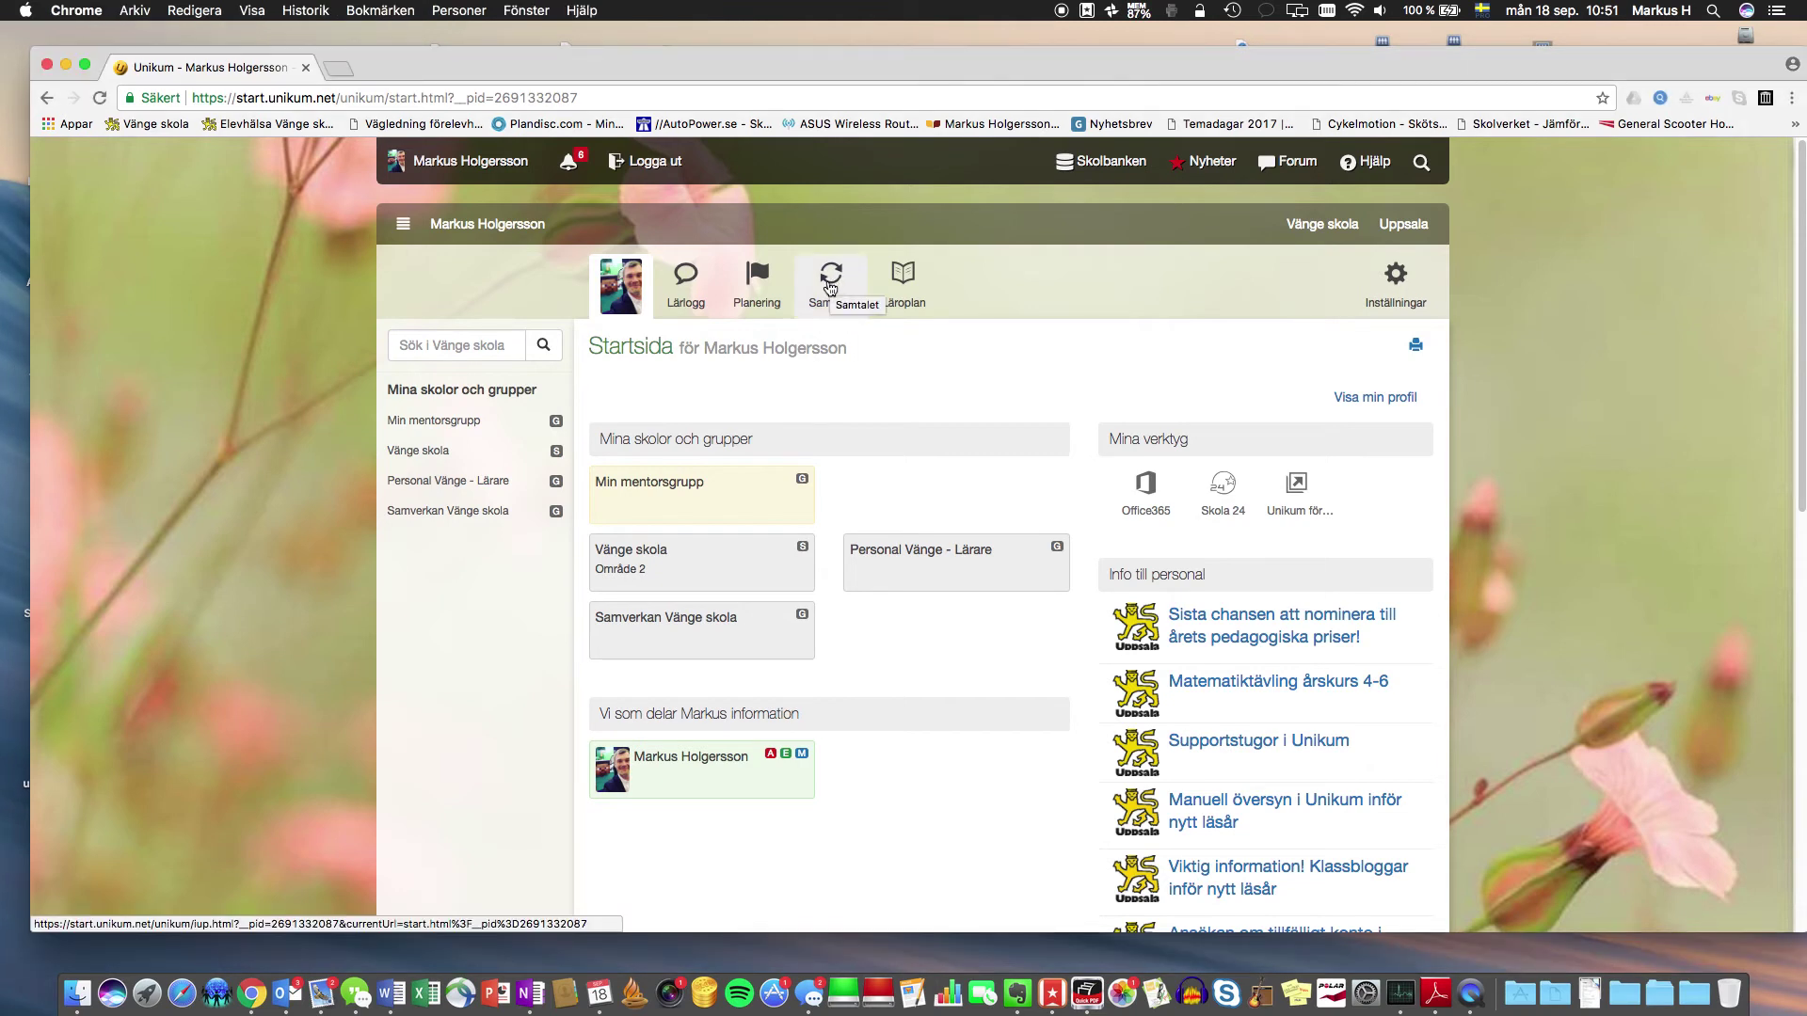
left_click(829, 288)
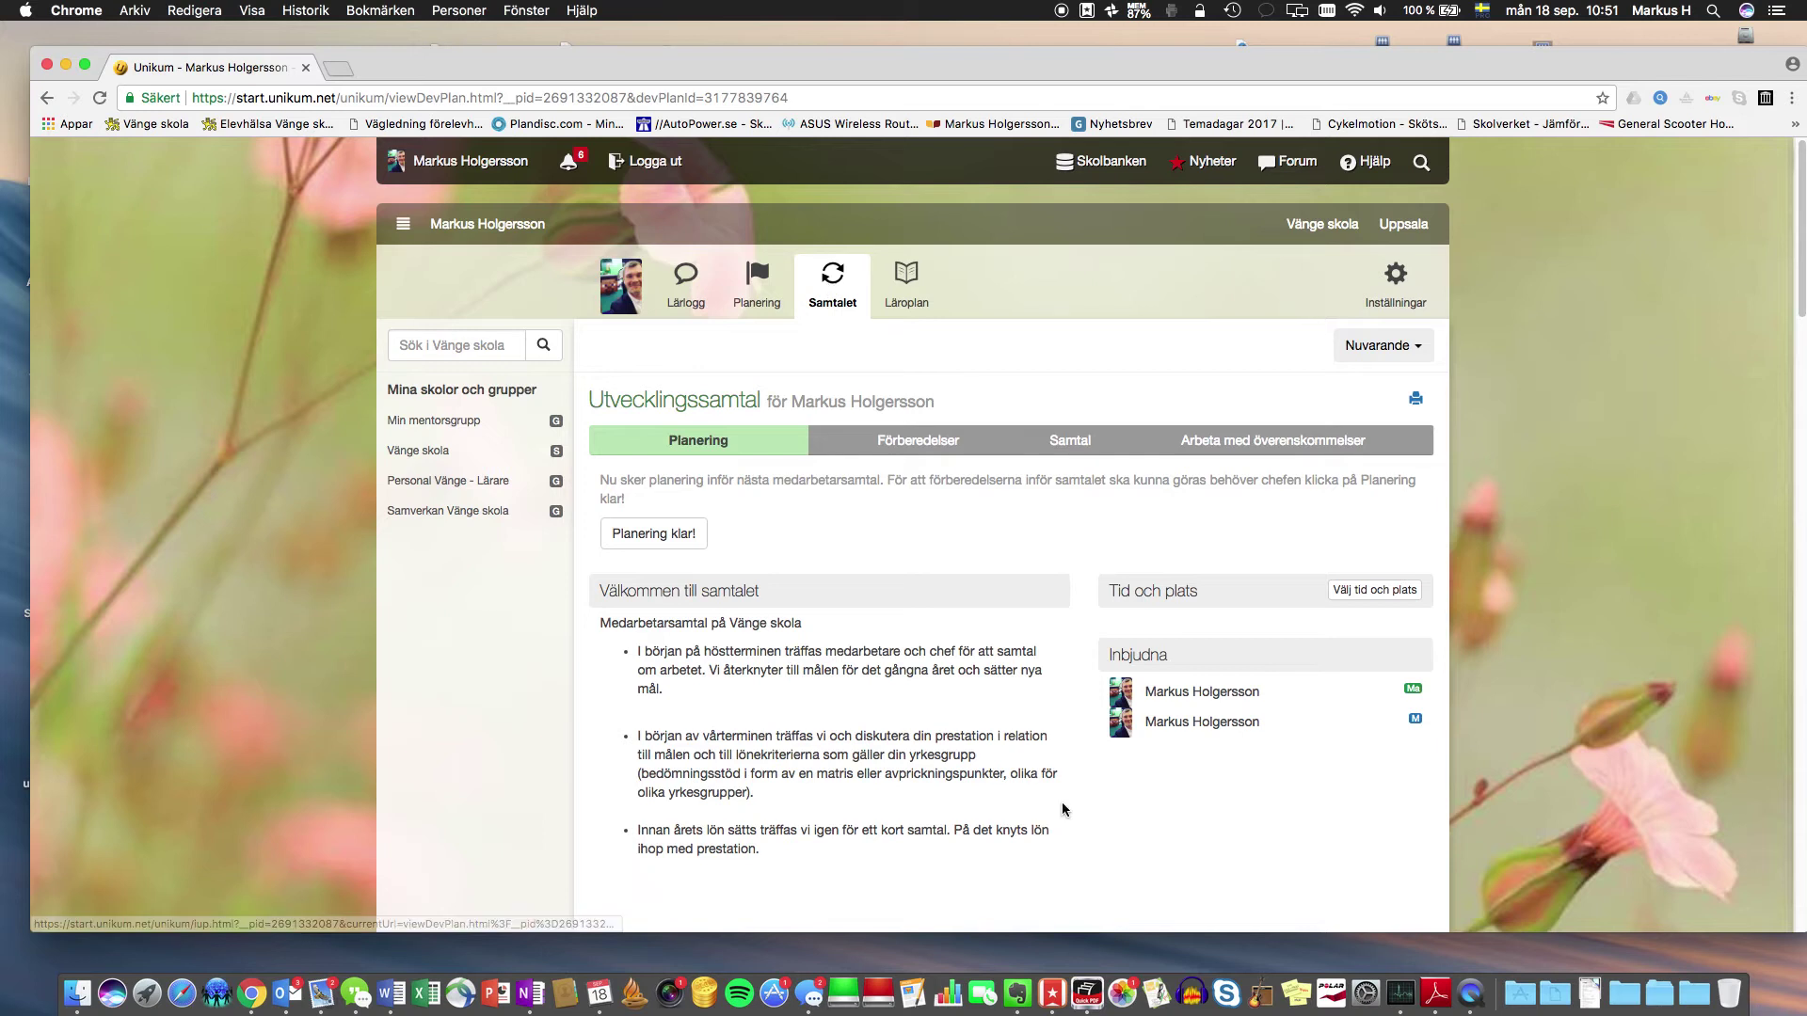
Step: Quit the system monitor application running in the Dock
right_click(1402, 989)
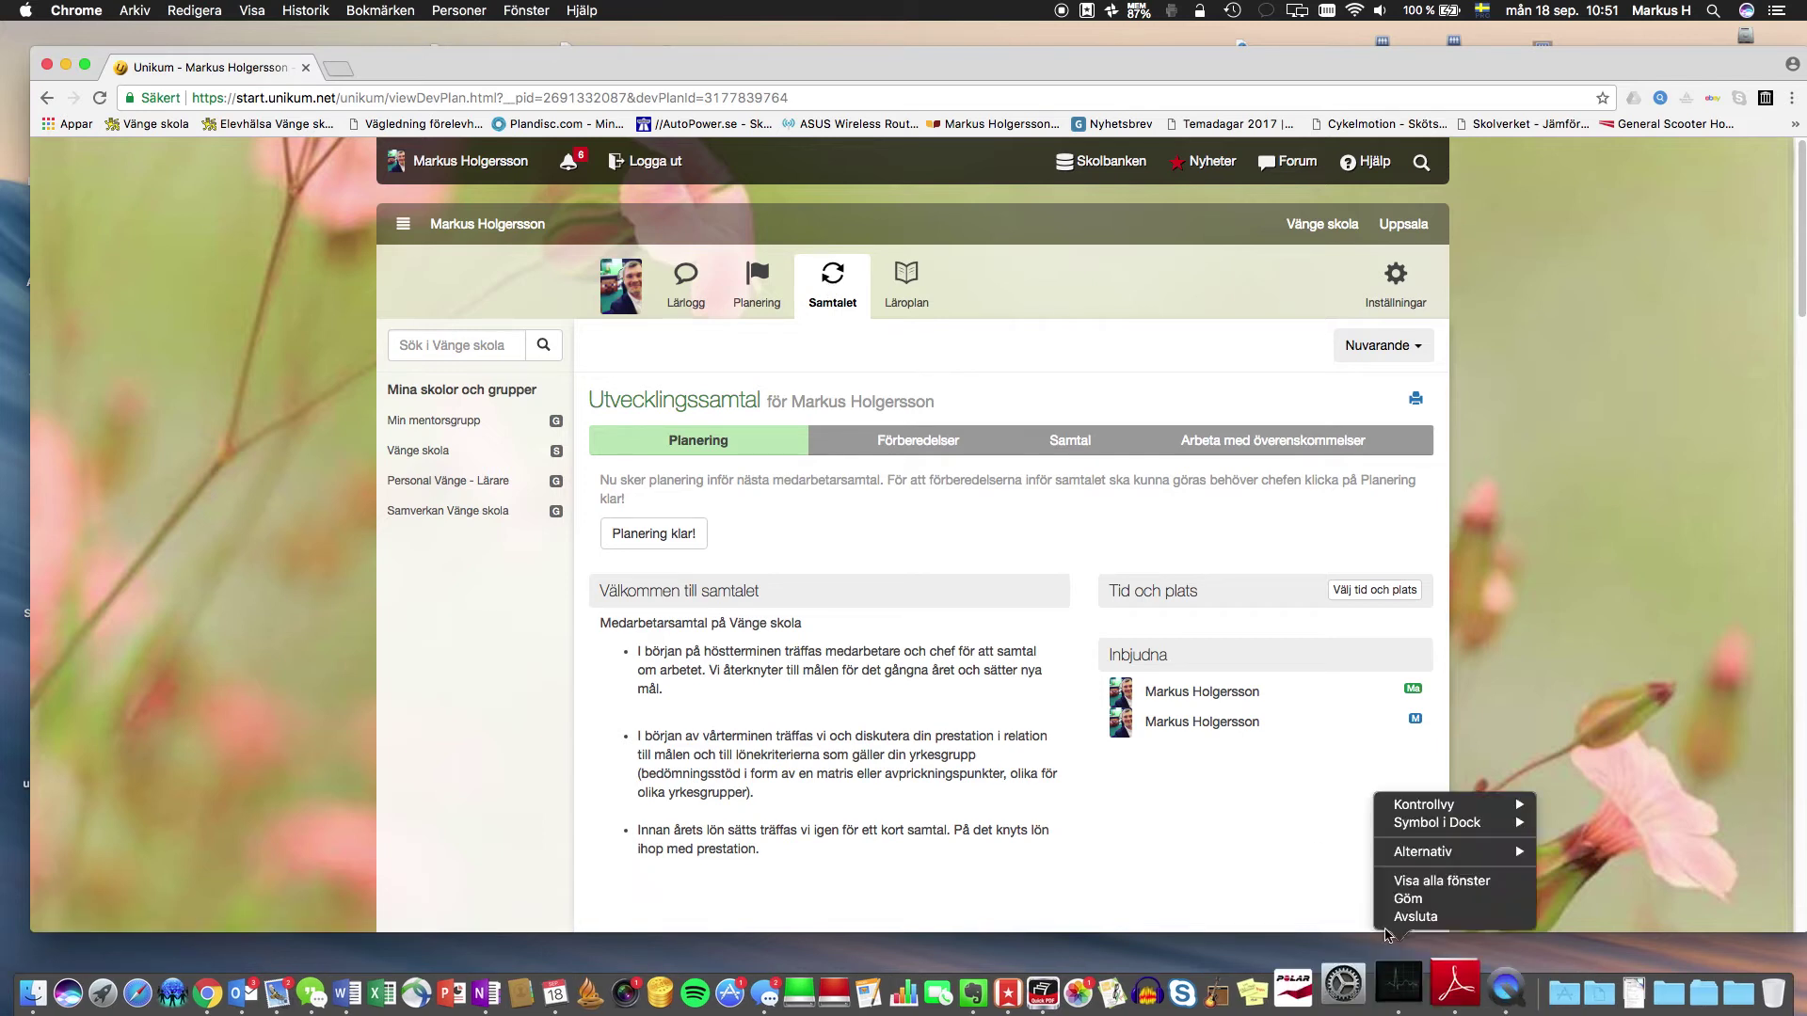
left_click(1397, 917)
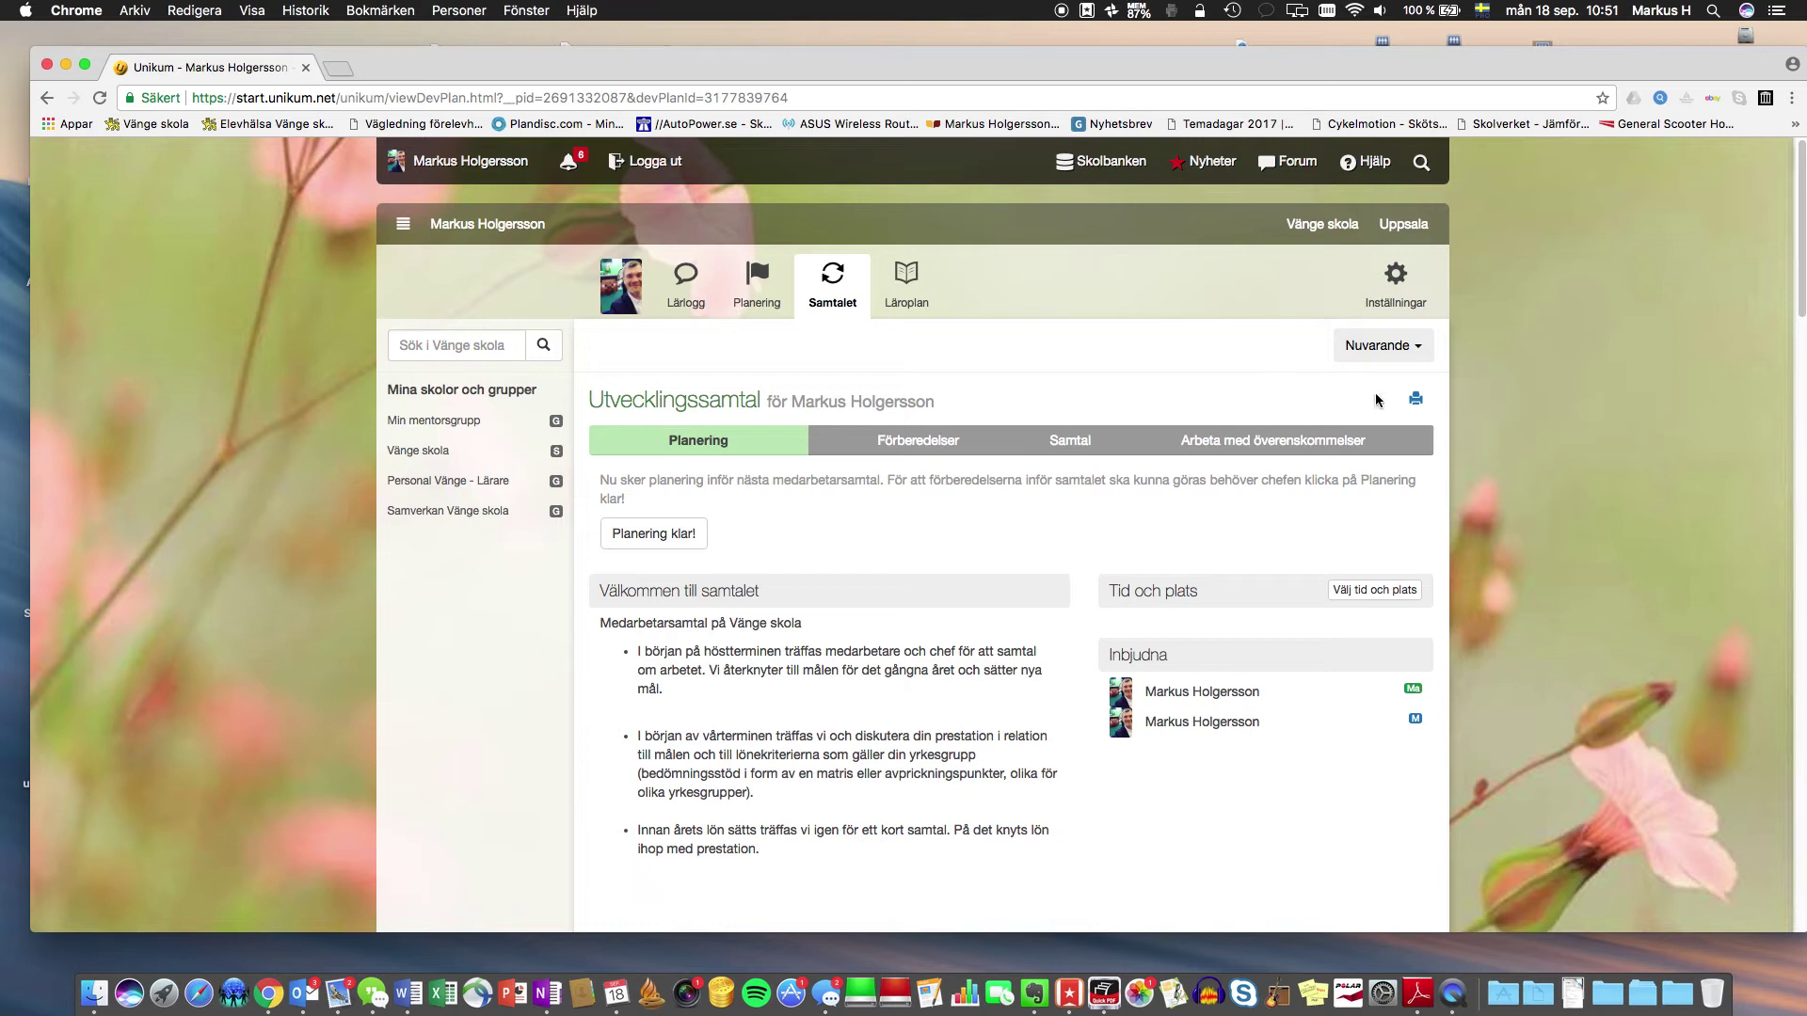
Step: Check which conversation periods can be selected and examine the Utvecklingssamtal overview from the welcome text to Noteringar
left_click(1401, 356)
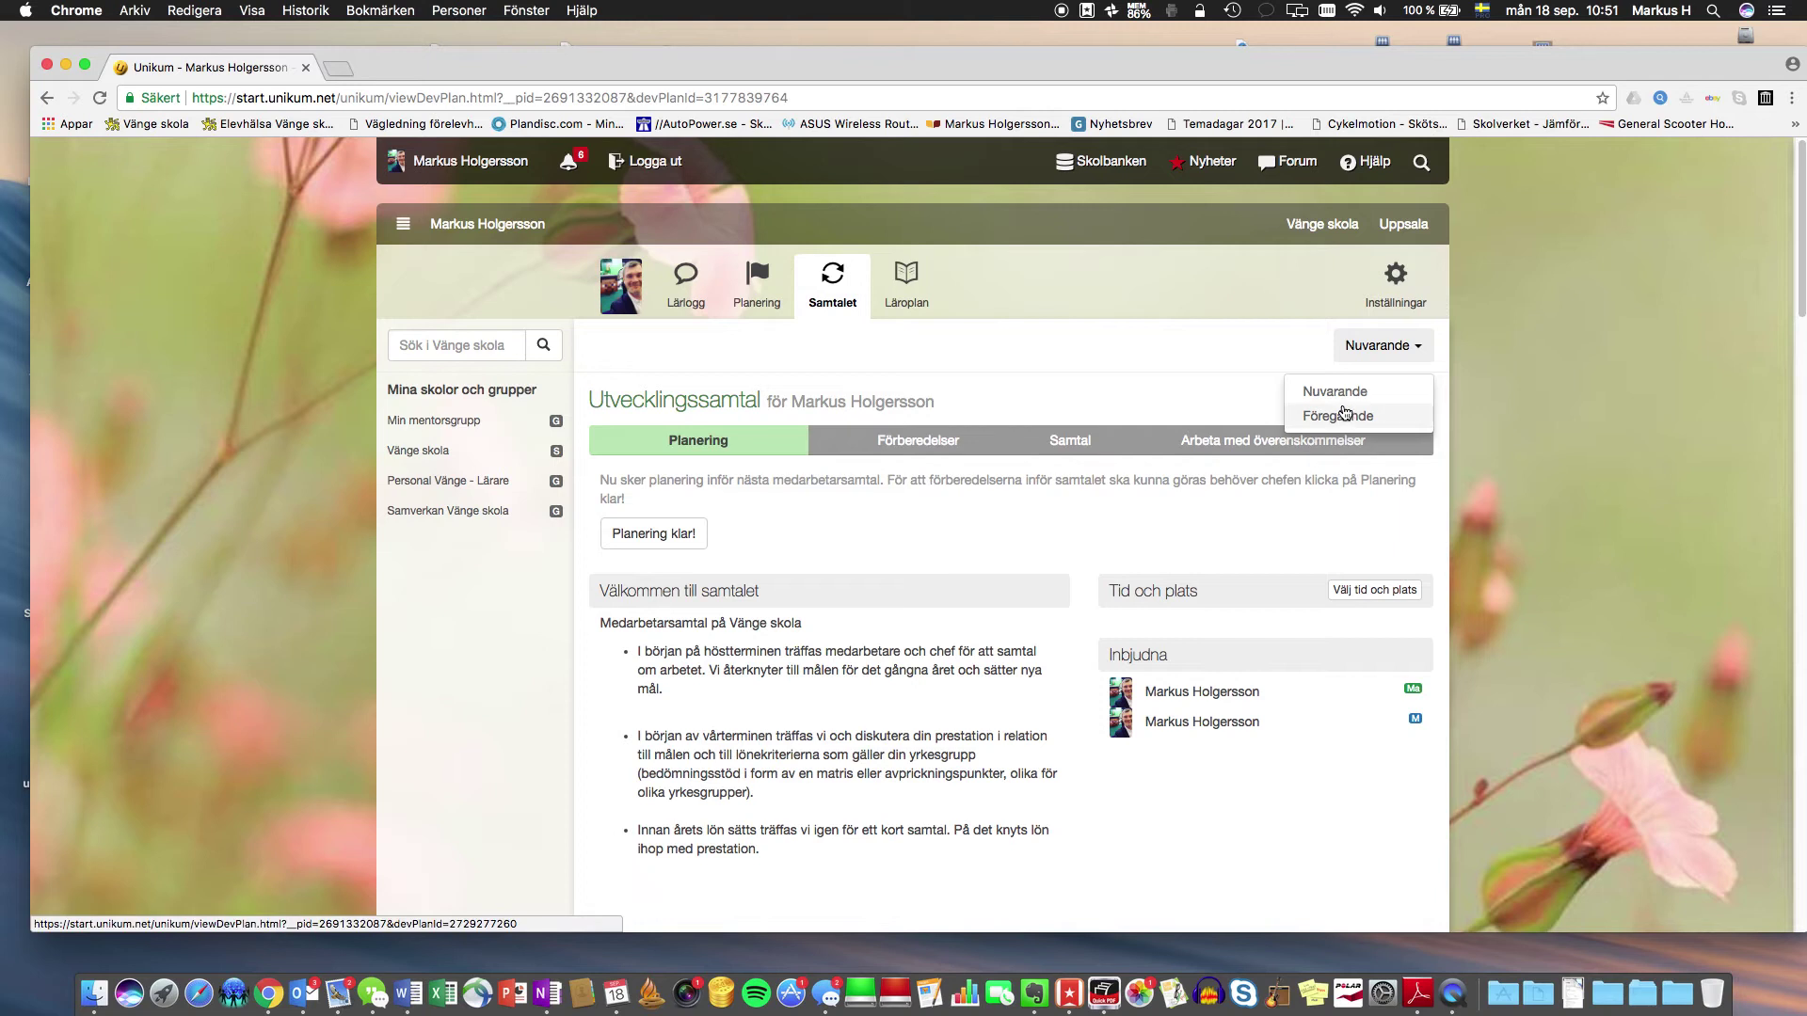
left_click(1324, 360)
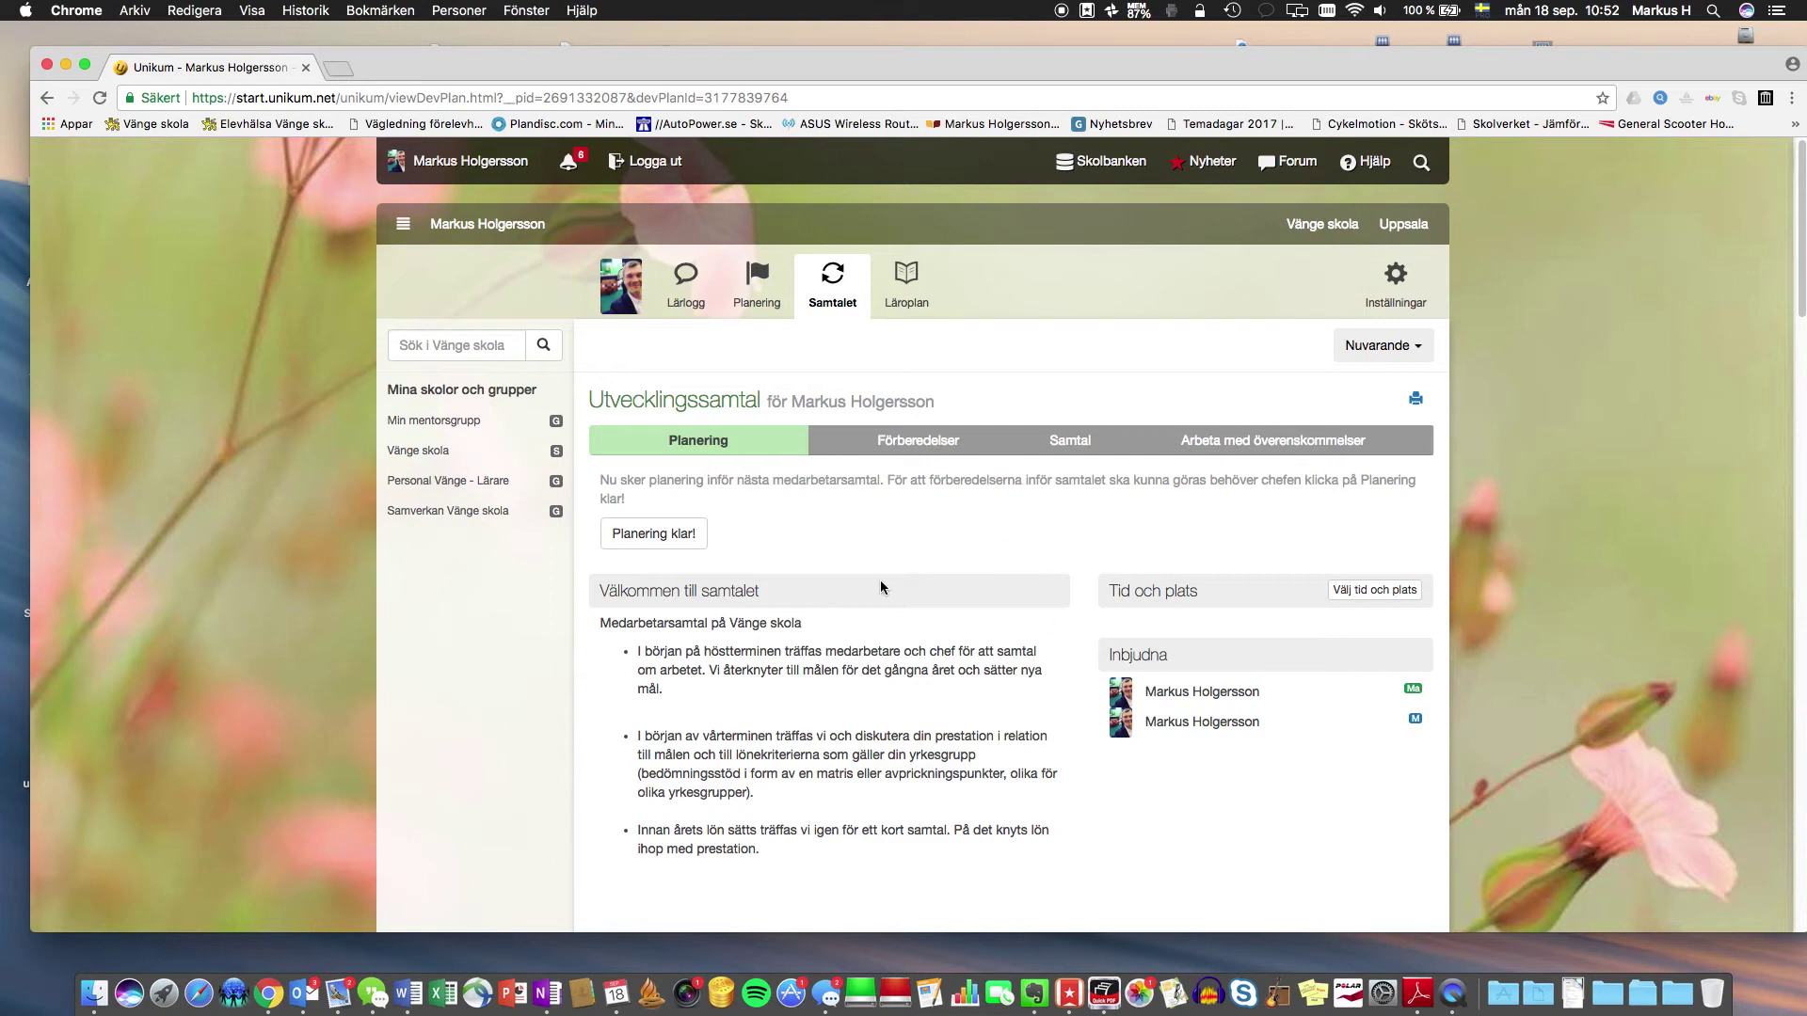
scroll(941, 631, "down", 1)
scroll(937, 629, "down", 6)
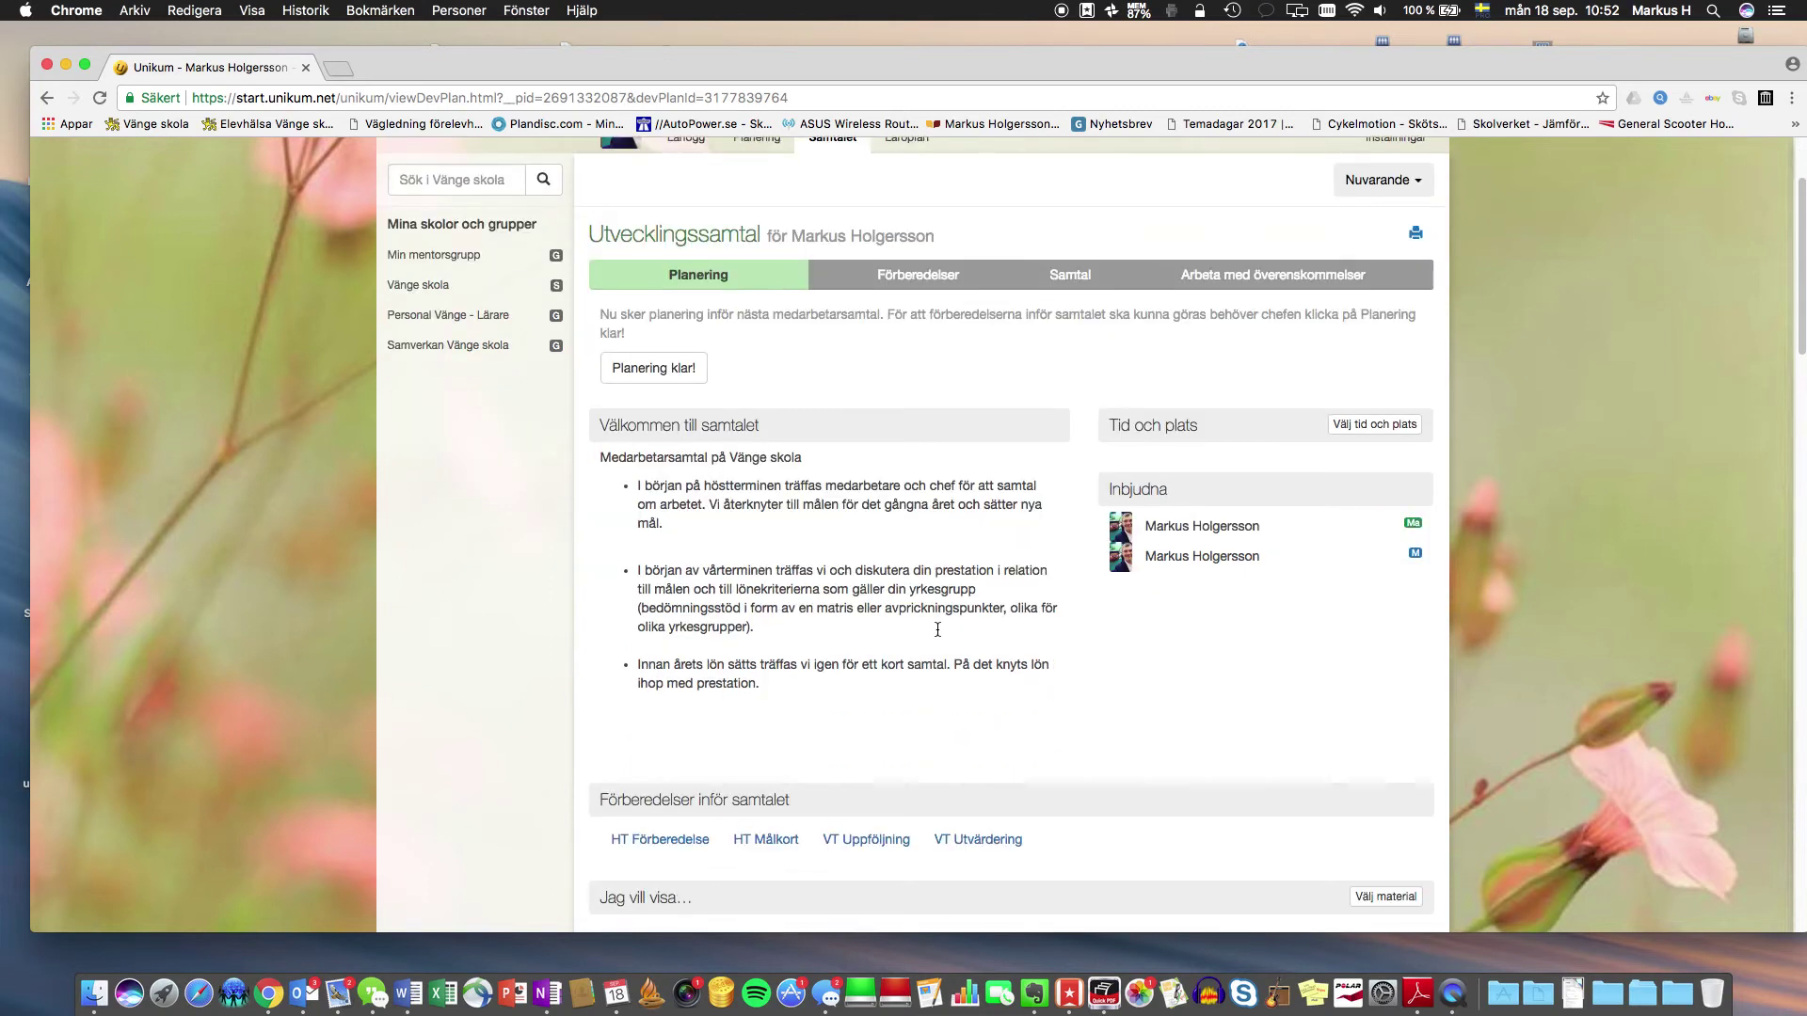
scroll(937, 629, "down", 3)
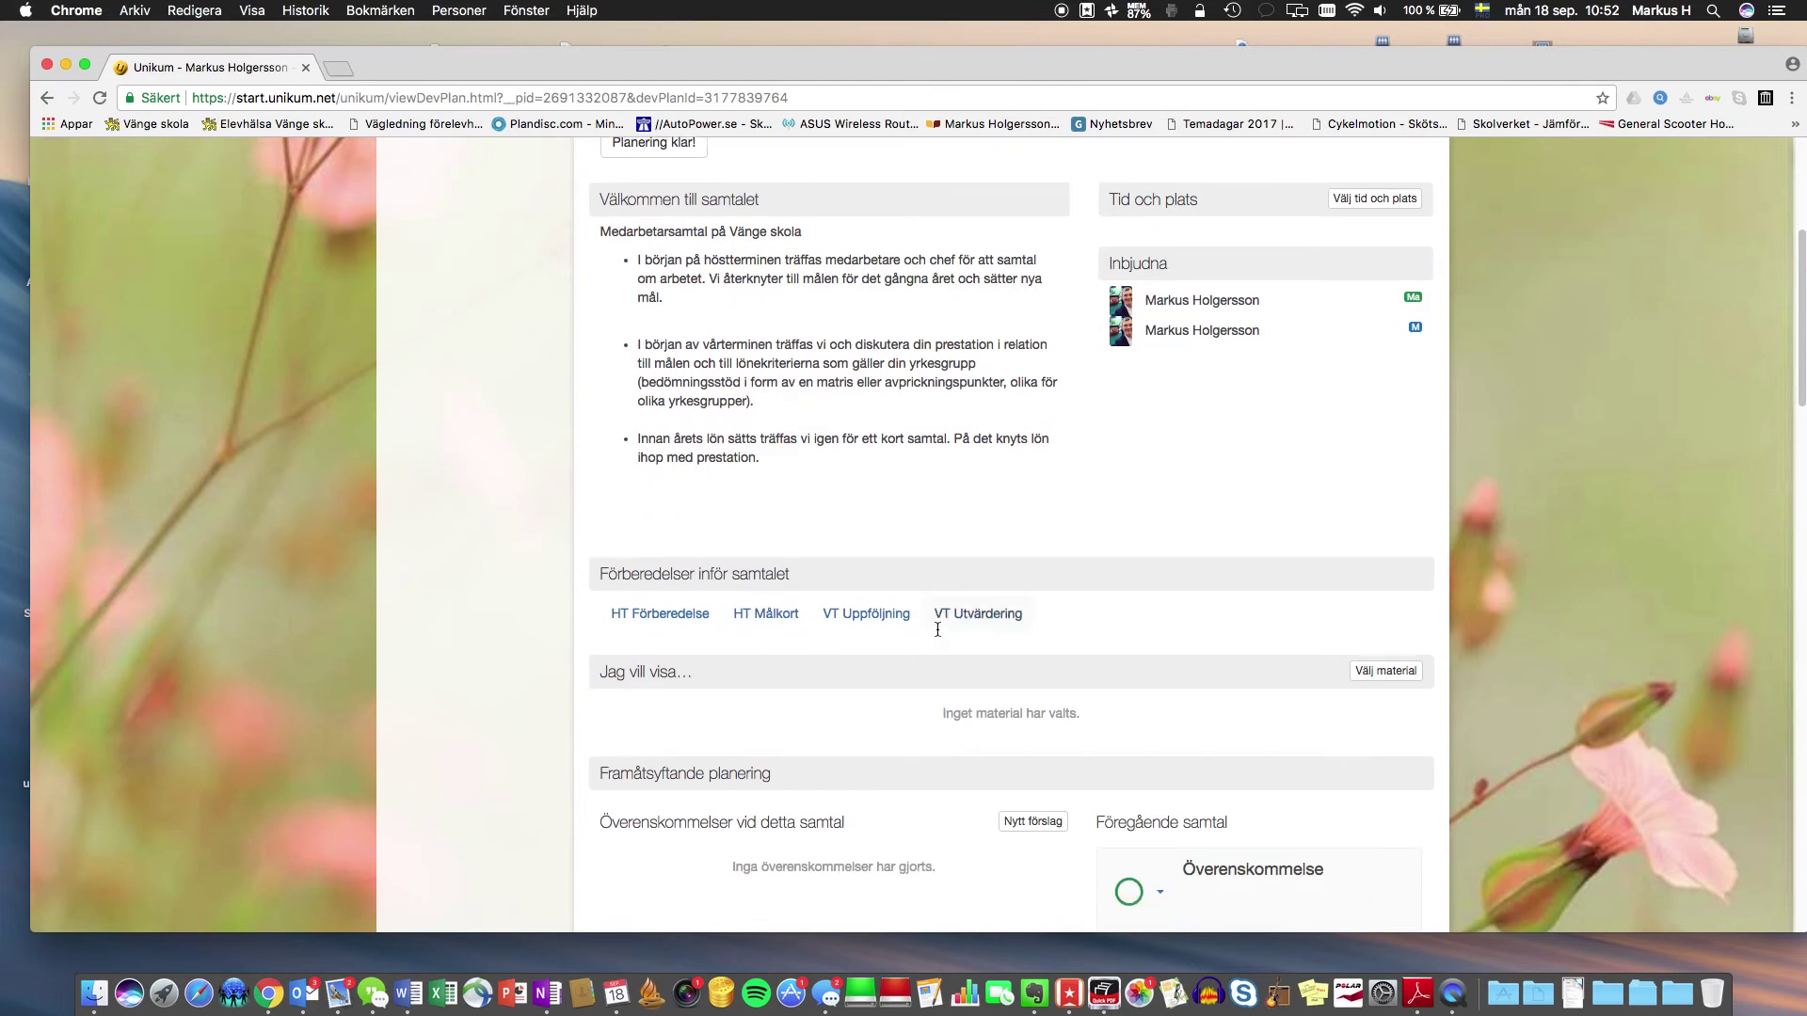
scroll(937, 630, "down", 5)
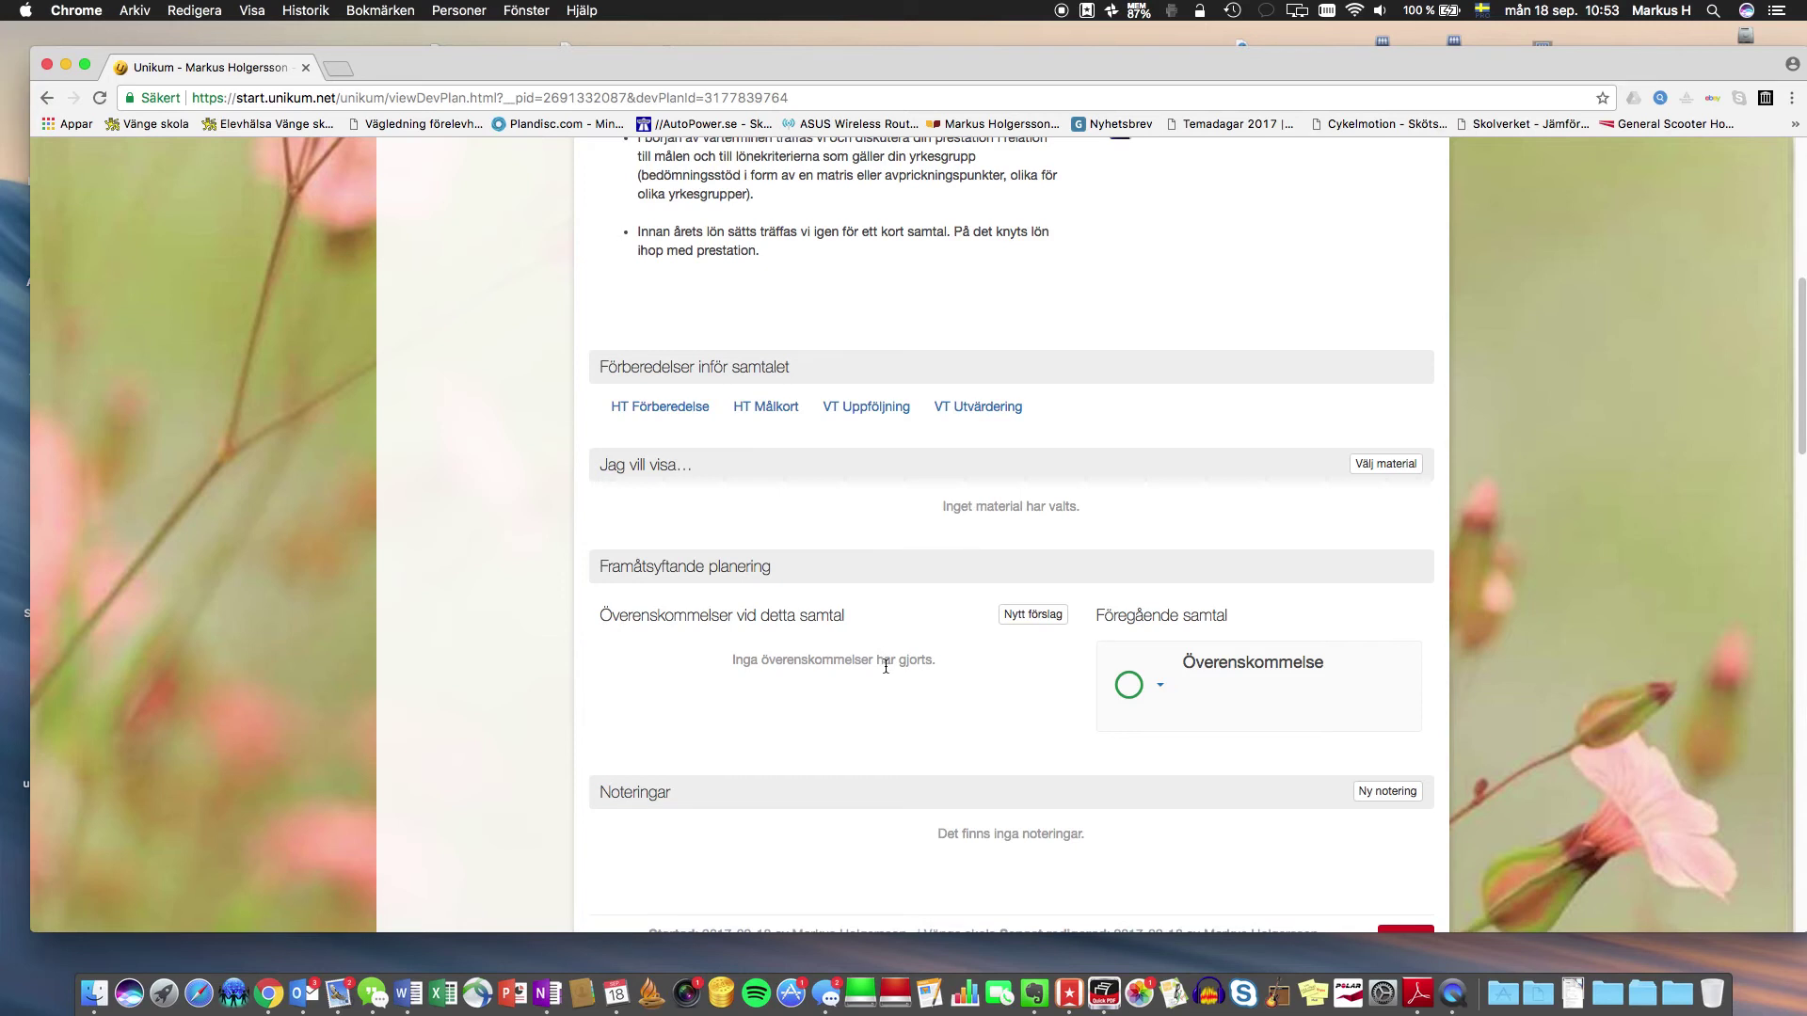
scroll(924, 753, "down", 5)
scroll(924, 752, "up", 8)
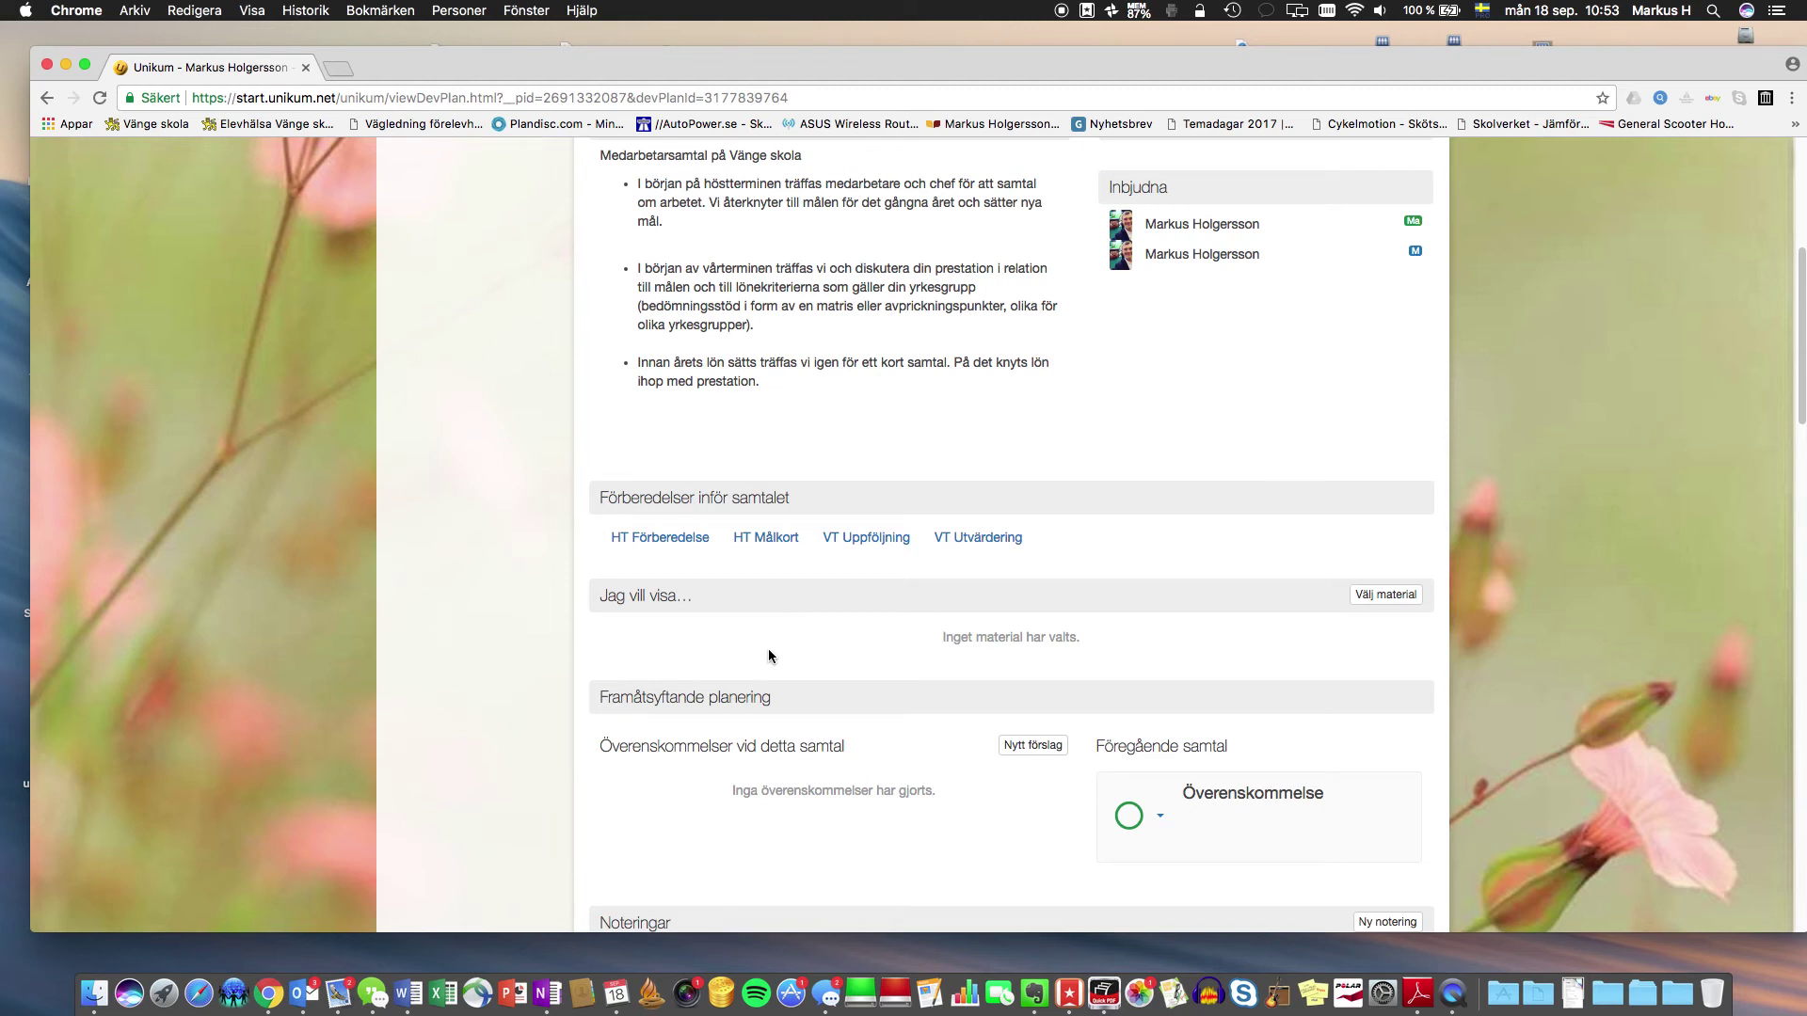
scroll(768, 656, "up", 1)
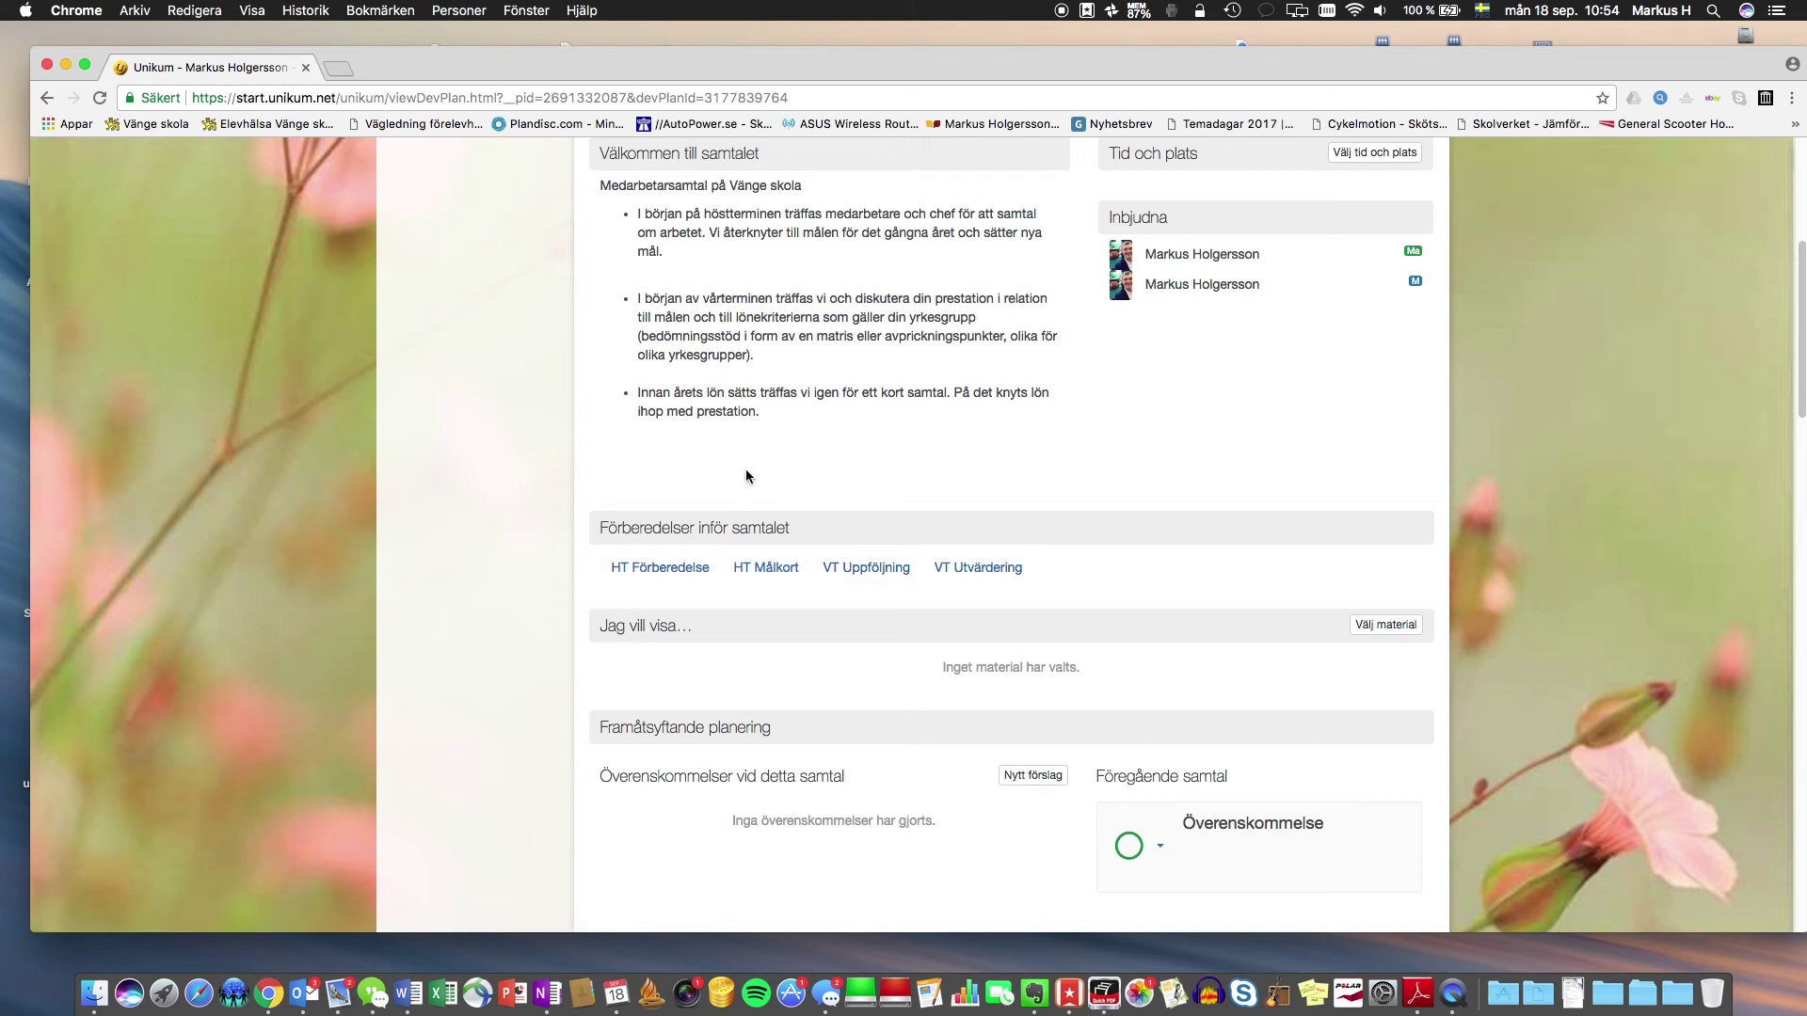
scroll(745, 468, "up", 5)
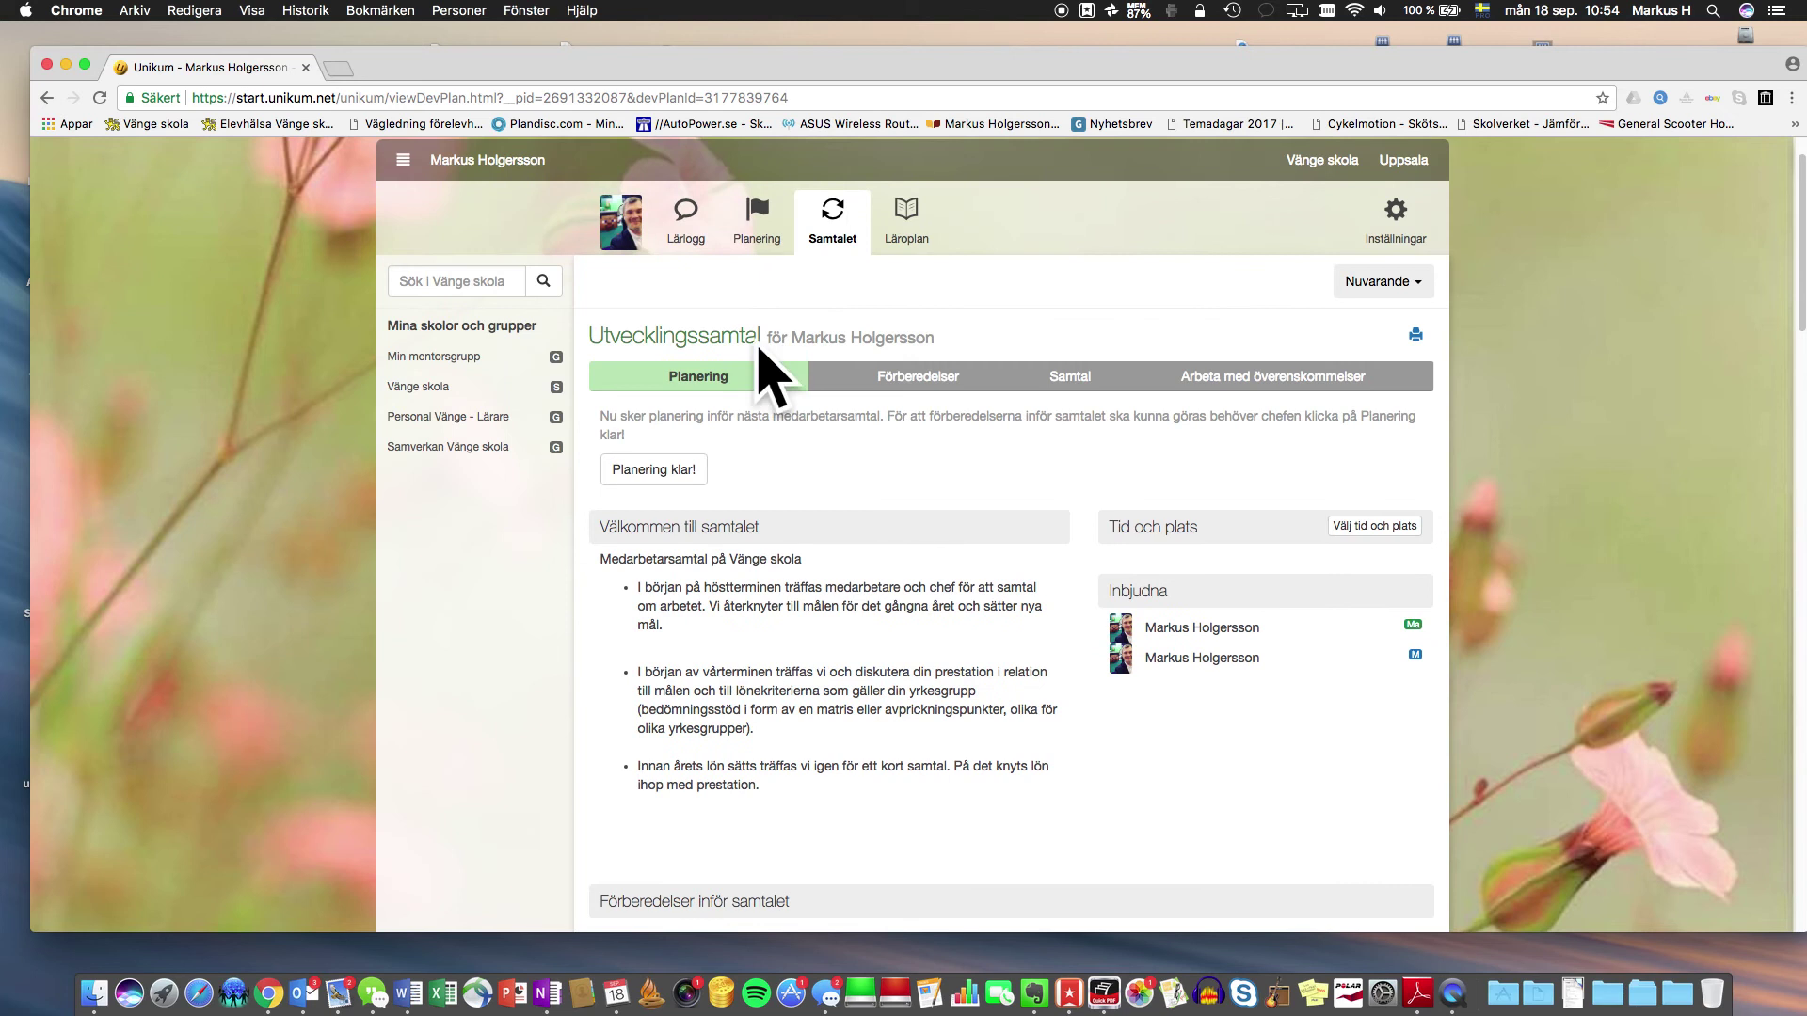
scroll(771, 442, "down", 5)
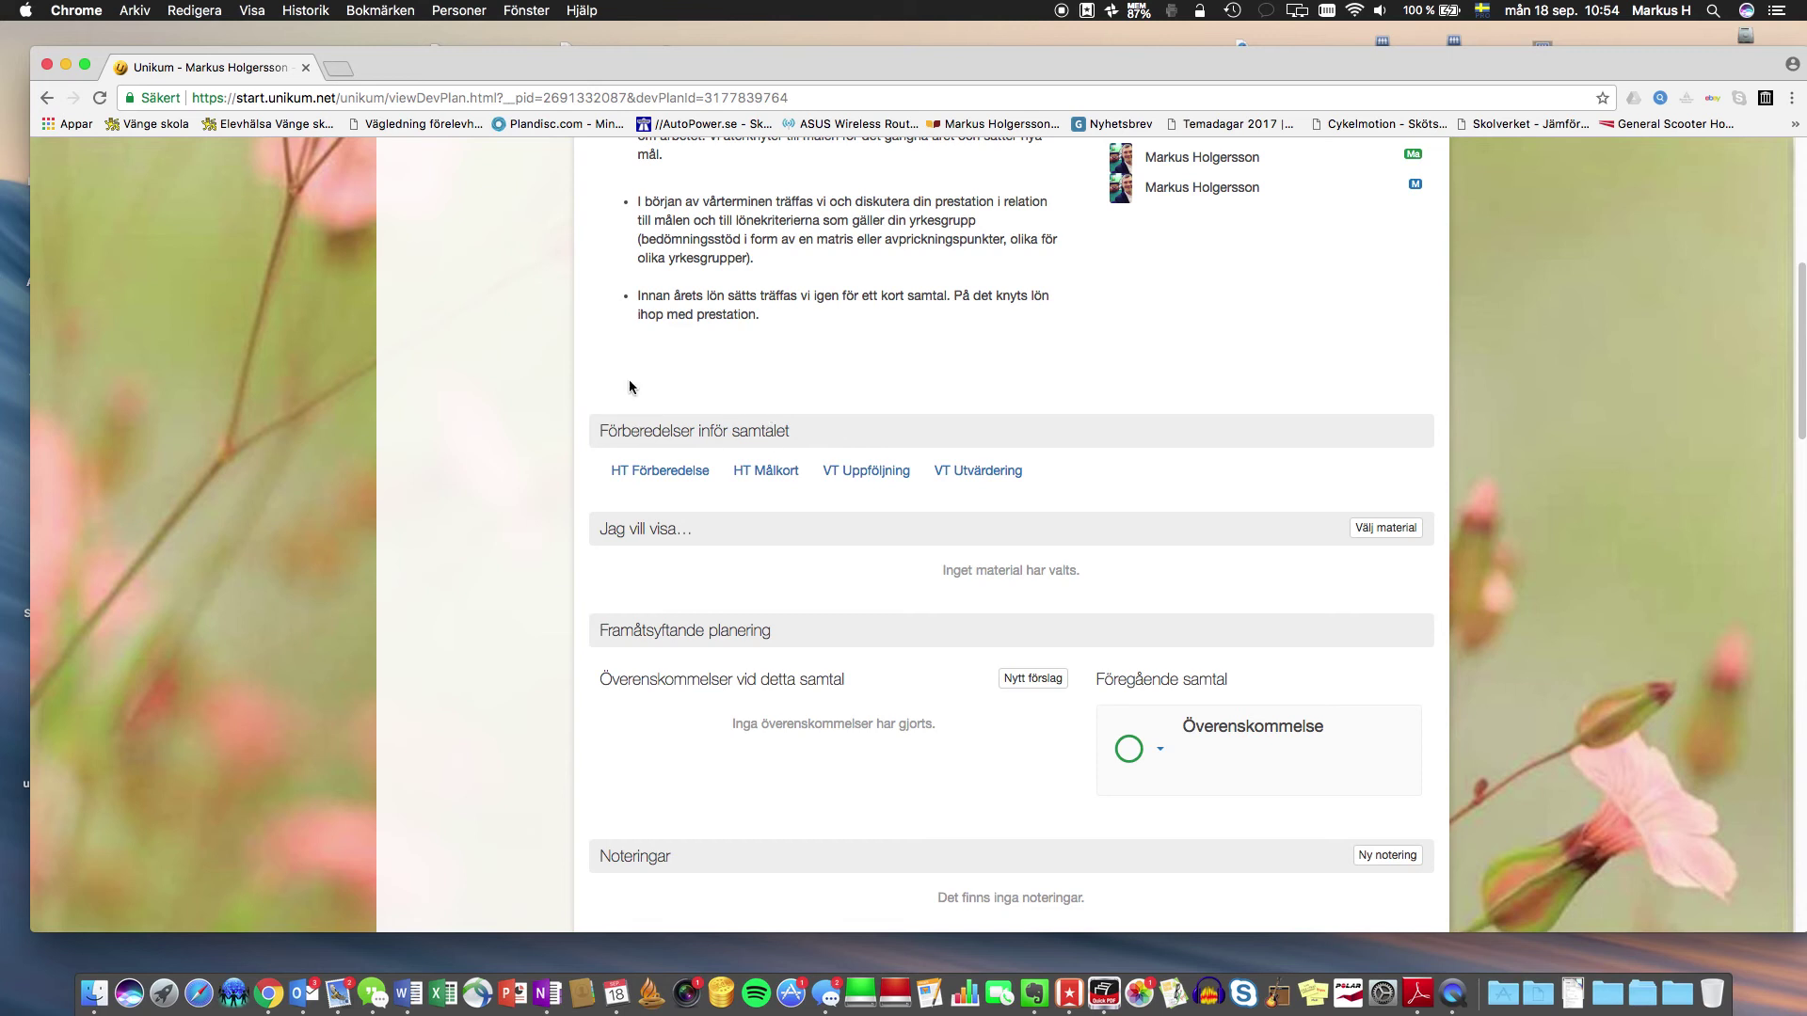
Step: Open the HT Förberedelse page for the conversation and dismiss the Rastvakt calendar reminder
left_click(656, 477)
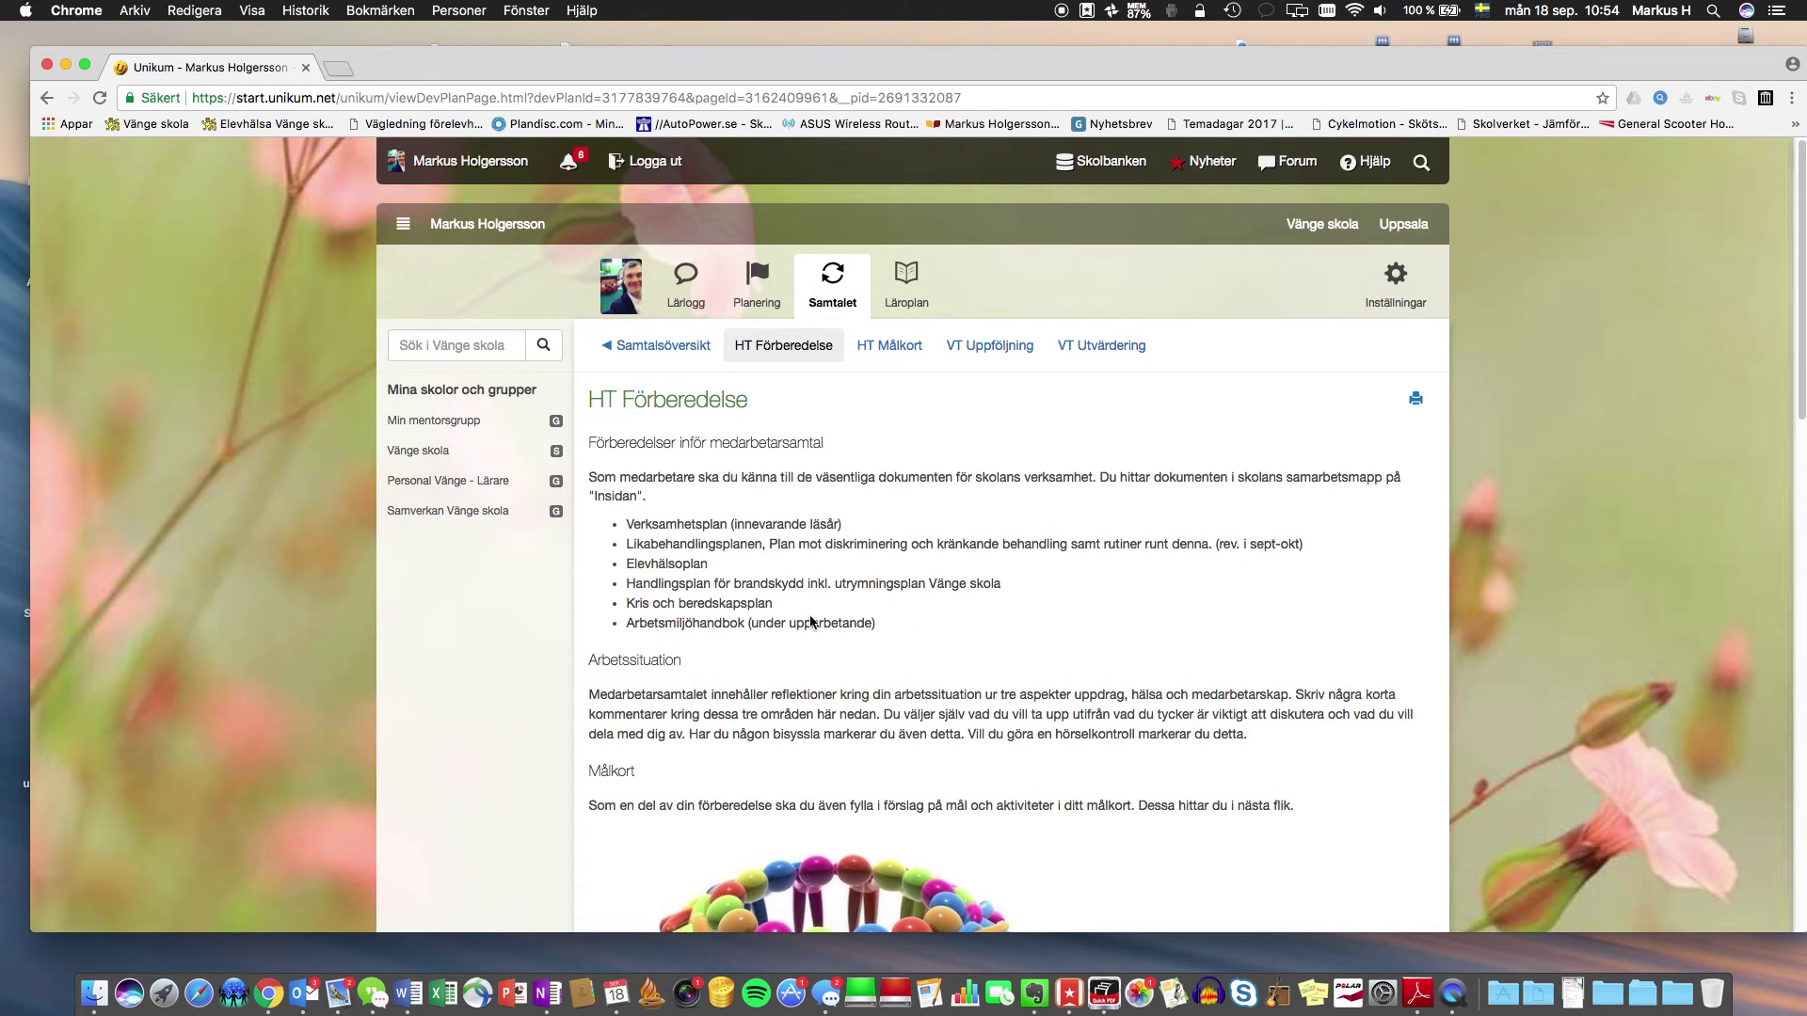
scroll(918, 636, "down", 4)
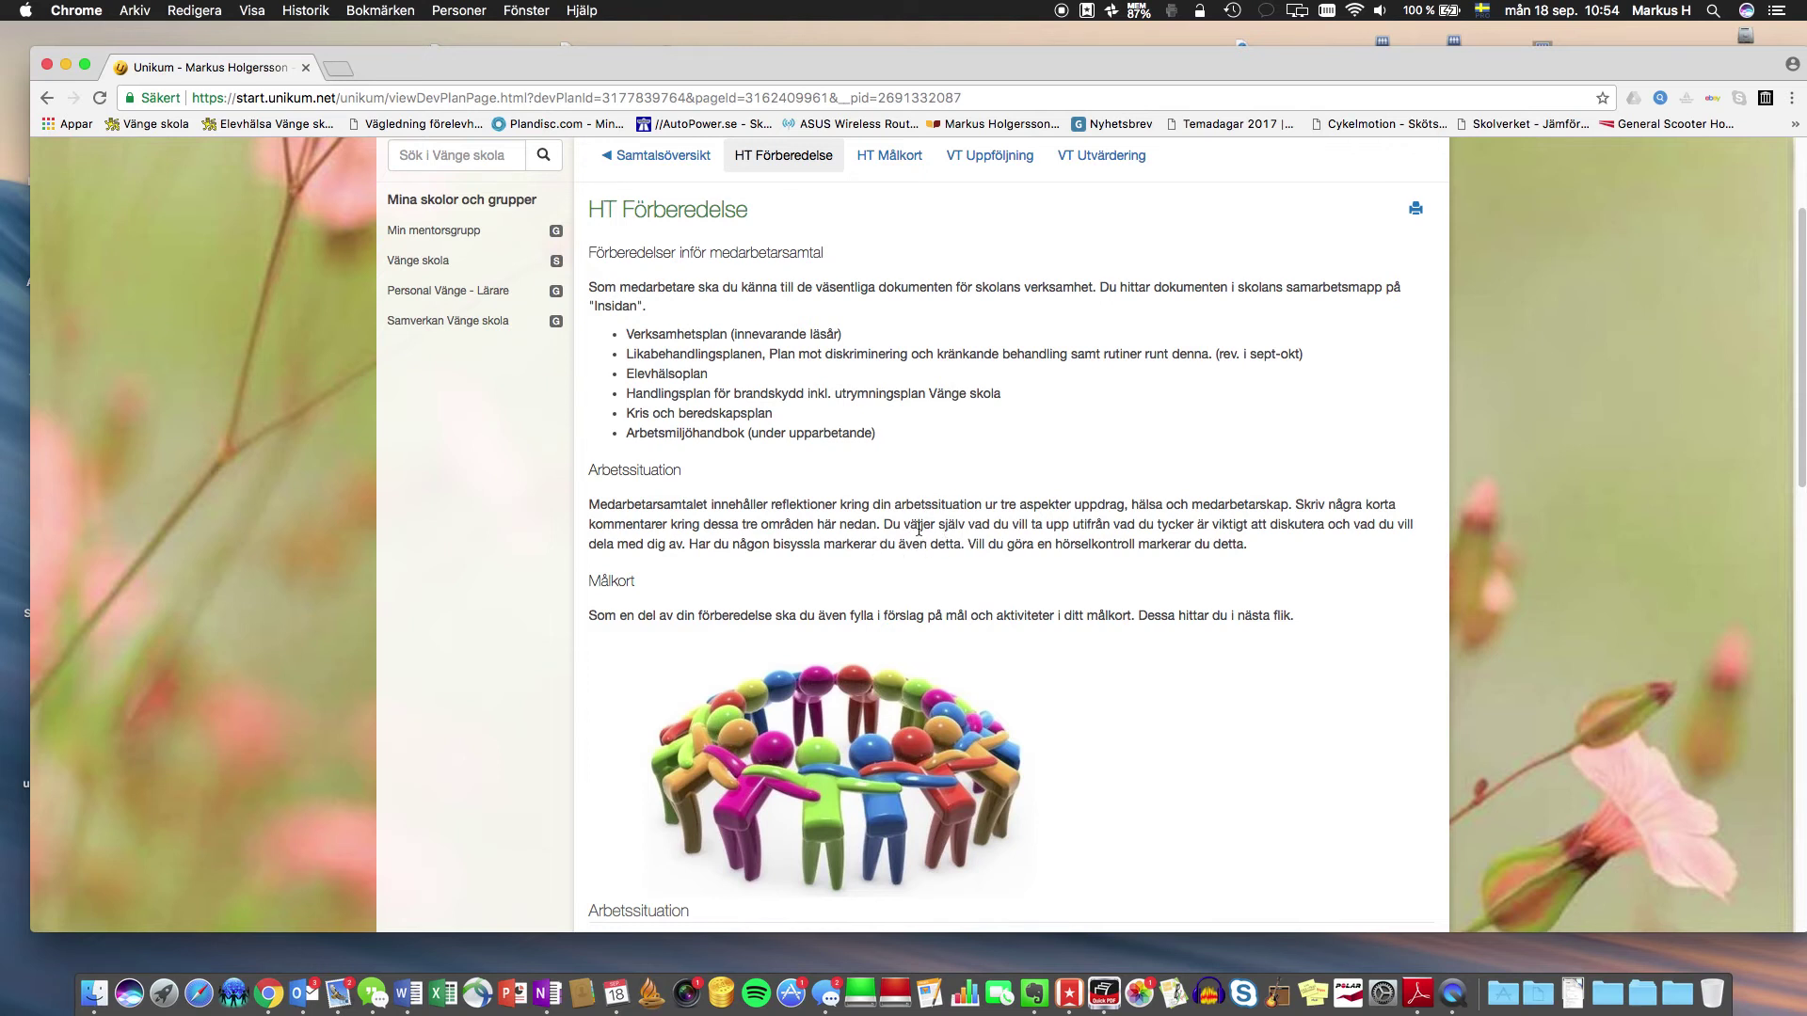
scroll(918, 529, "down", 3)
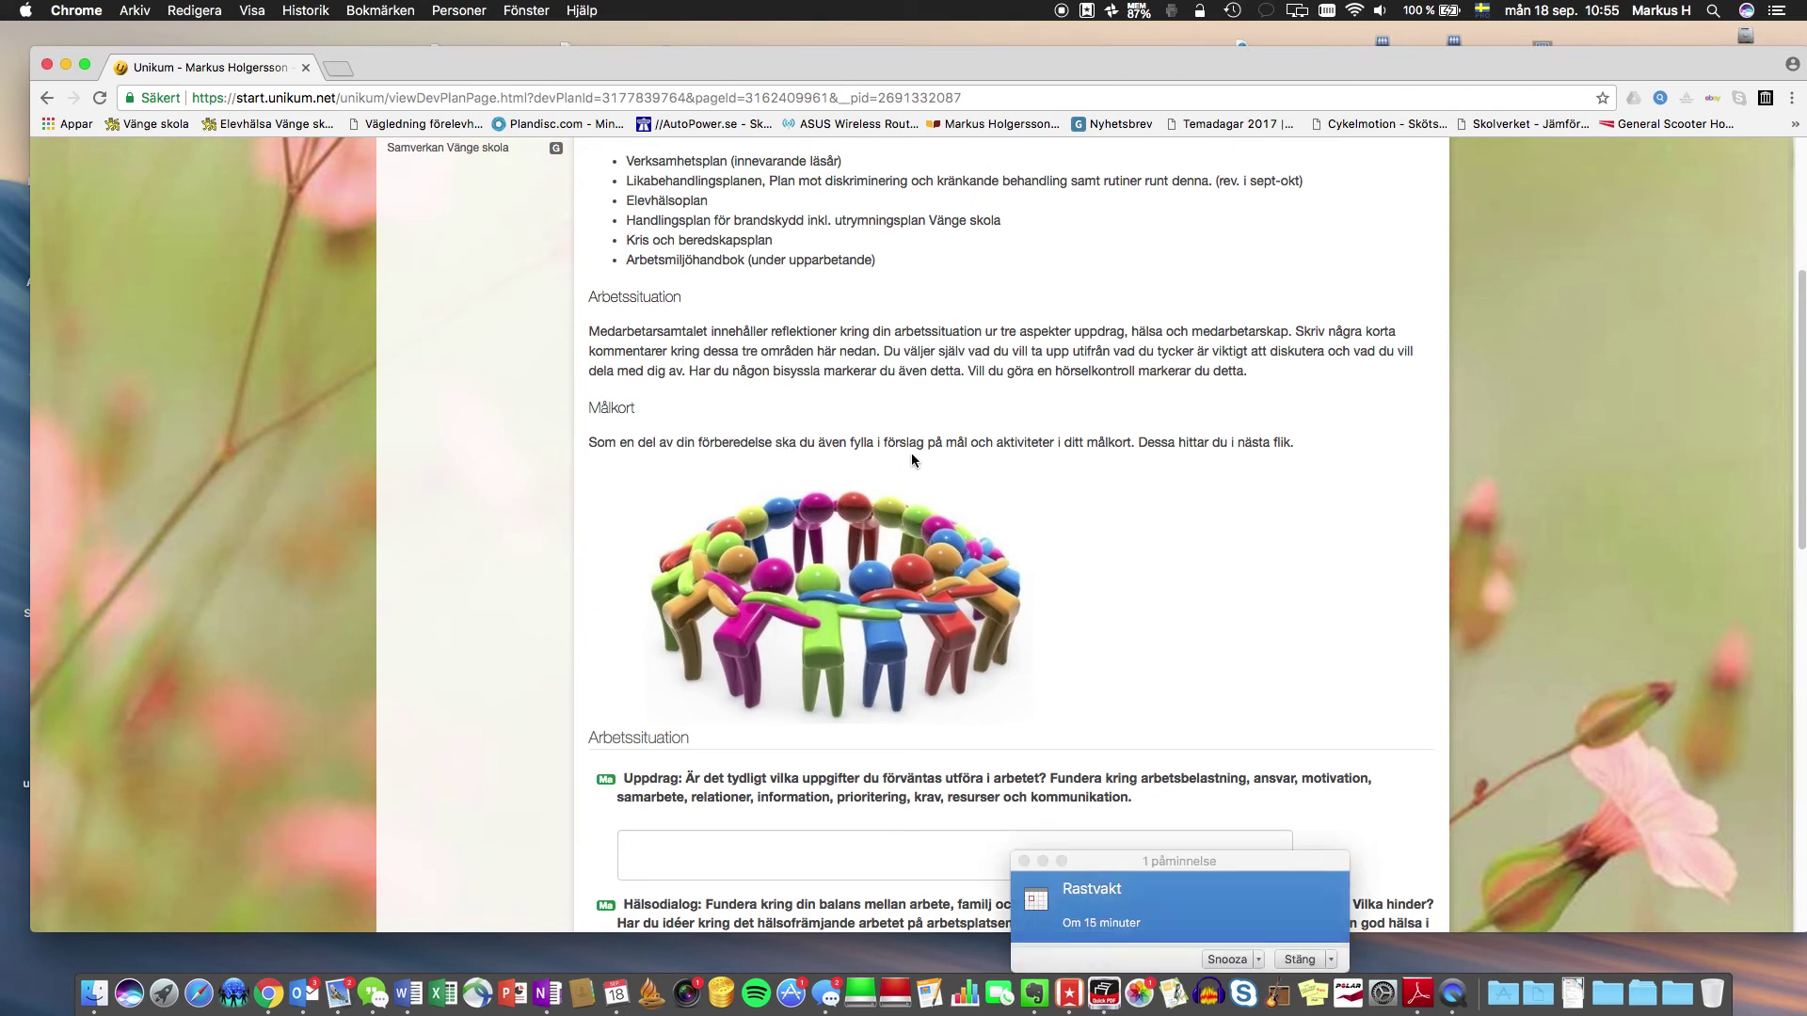
left_click(1296, 959)
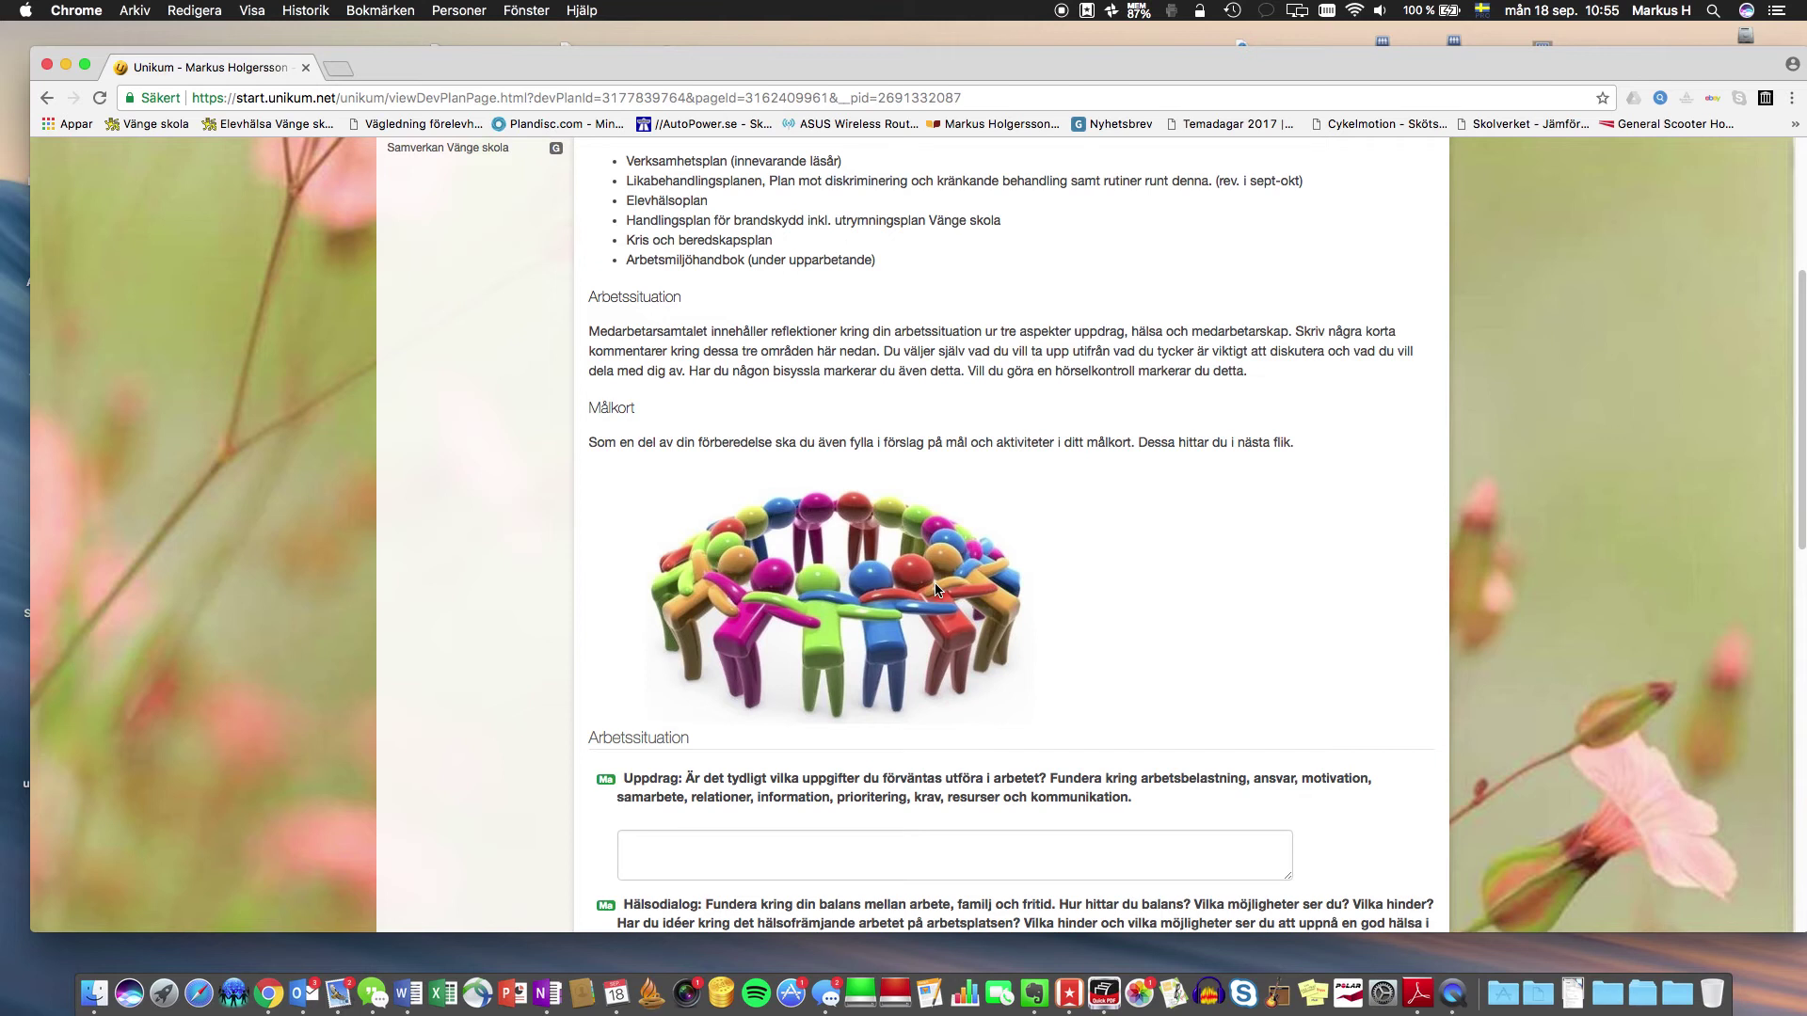
scroll(748, 649, "down", 3)
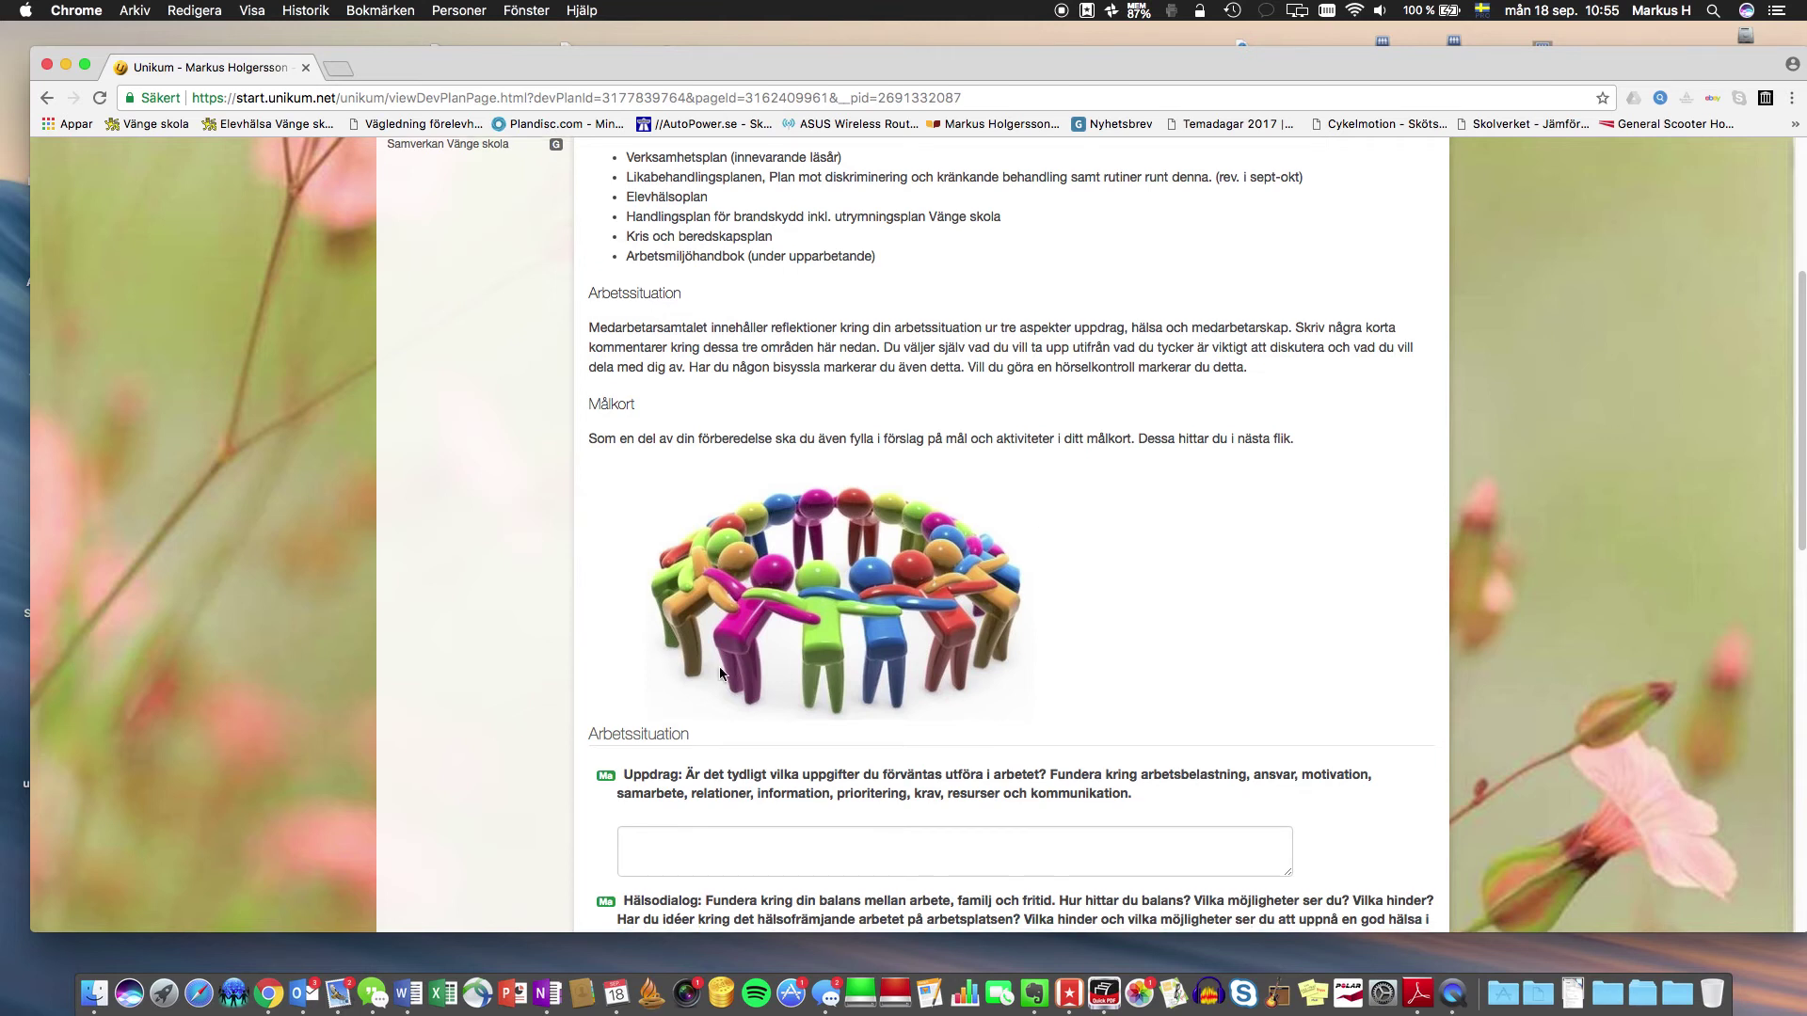
scroll(745, 640, "down", 1)
scroll(730, 638, "down", 3)
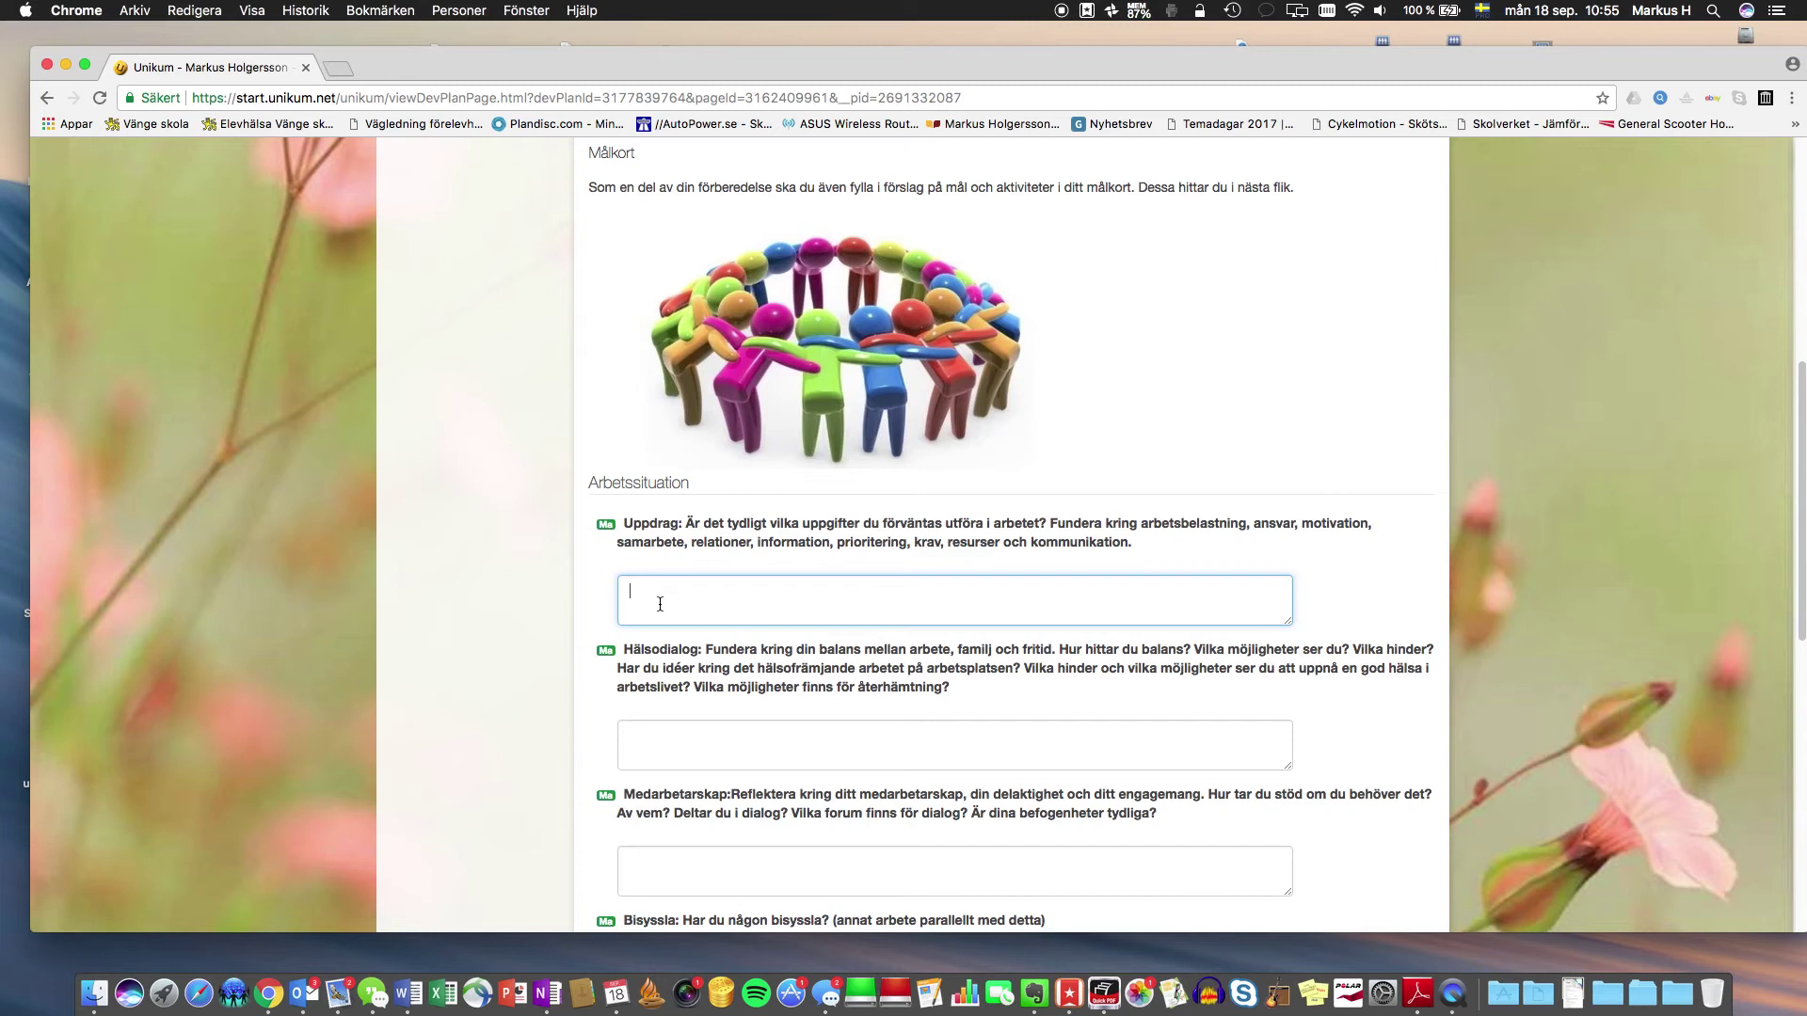
type("dskfjadfkdlkfj")
key("BackSpace")
key("BackSpace")
key("BackSpace")
key("BackSpace")
key("BackSpace")
key("BackSpace")
key("BackSpace")
key("BackSpace")
key("BackSpace")
key("BackSpace")
key("BackSpace")
key("BackSpace")
key("BackSpace")
key("BackSpace")
Step: Examine the Arbetssituation answer fields and the choices offered for Bisyssla, the hearing test and knowledge of the salary criteria
left_click(704, 735)
scroll(705, 734, "down", 3)
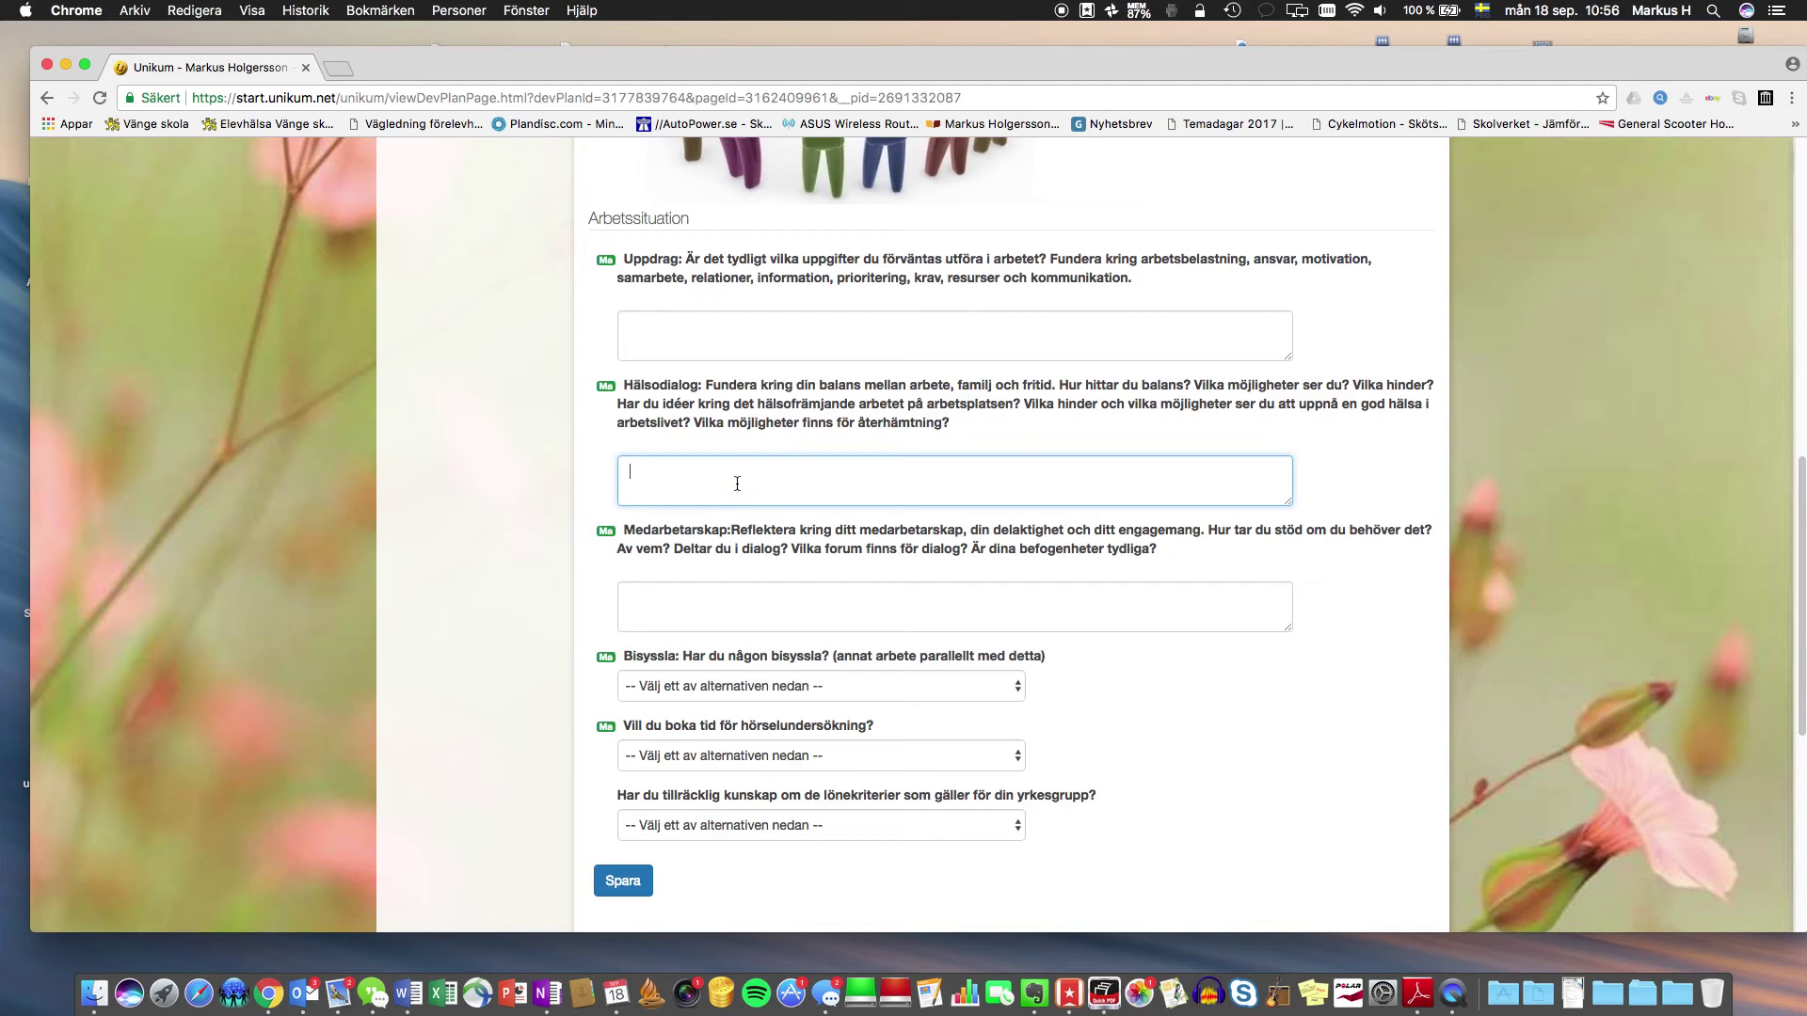
left_click(641, 338)
left_click(650, 480)
left_click(678, 606)
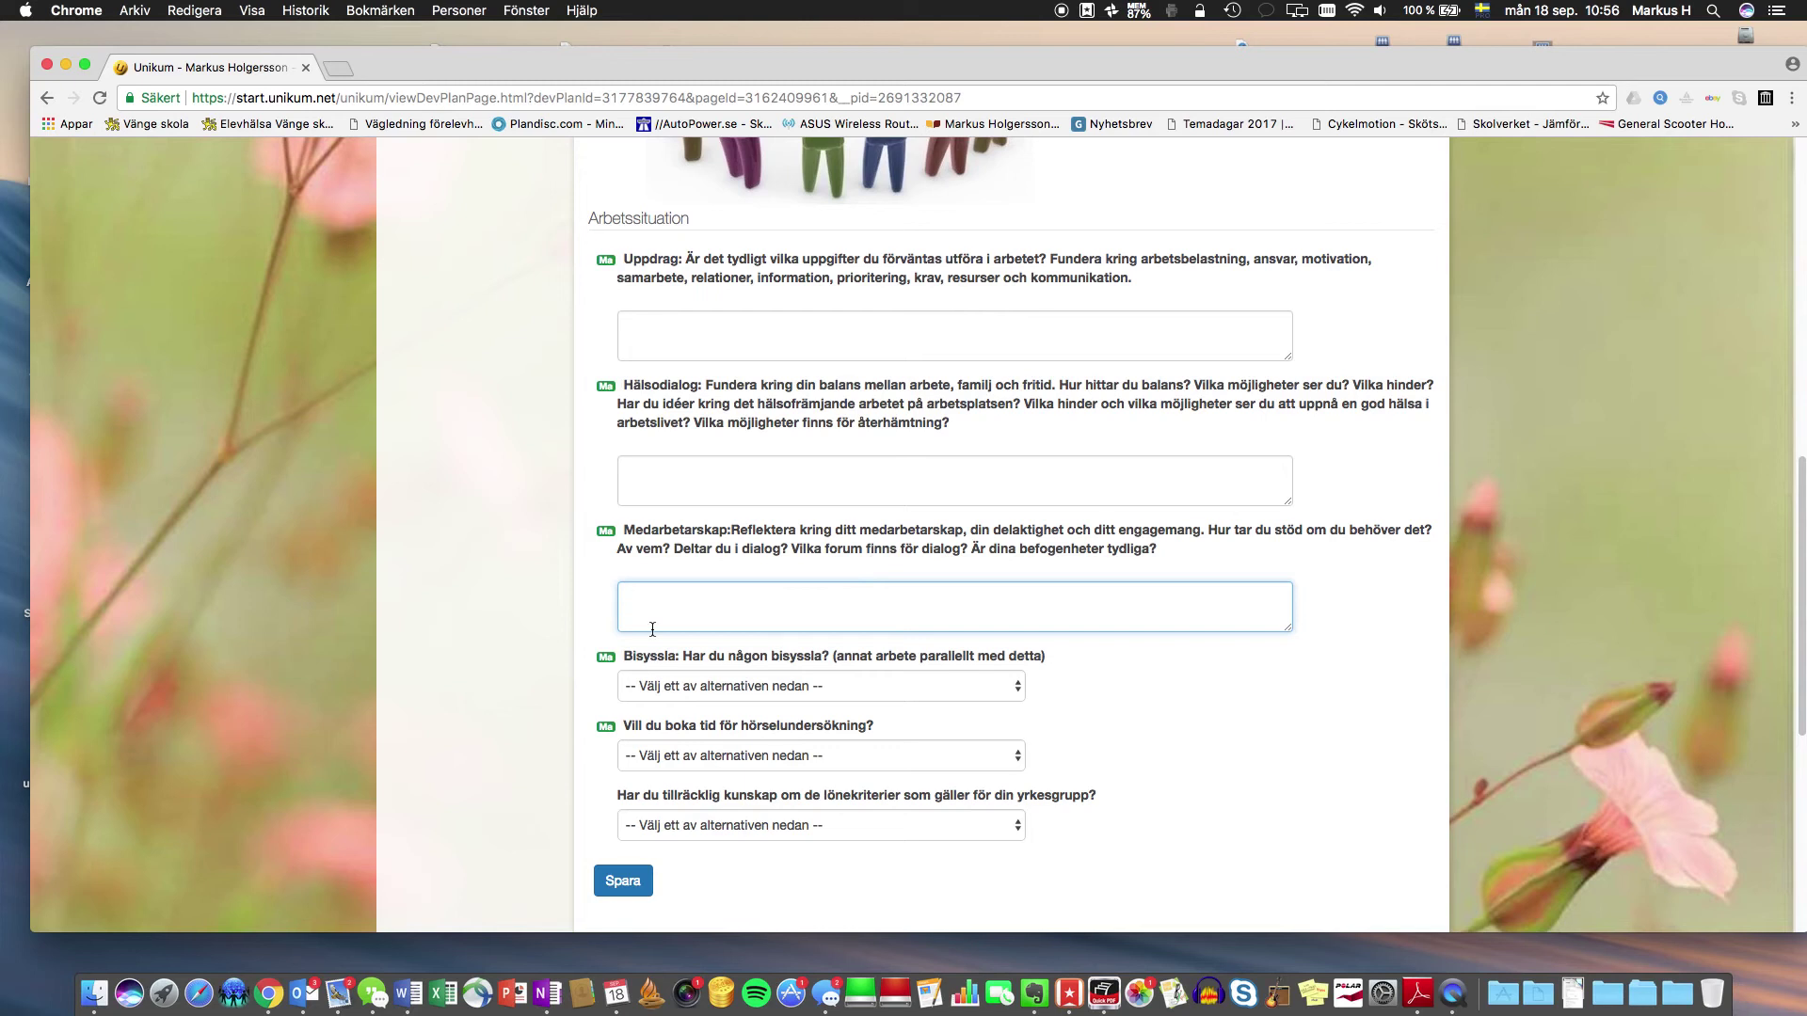
left_click(772, 686)
left_click(769, 693)
left_click(744, 699)
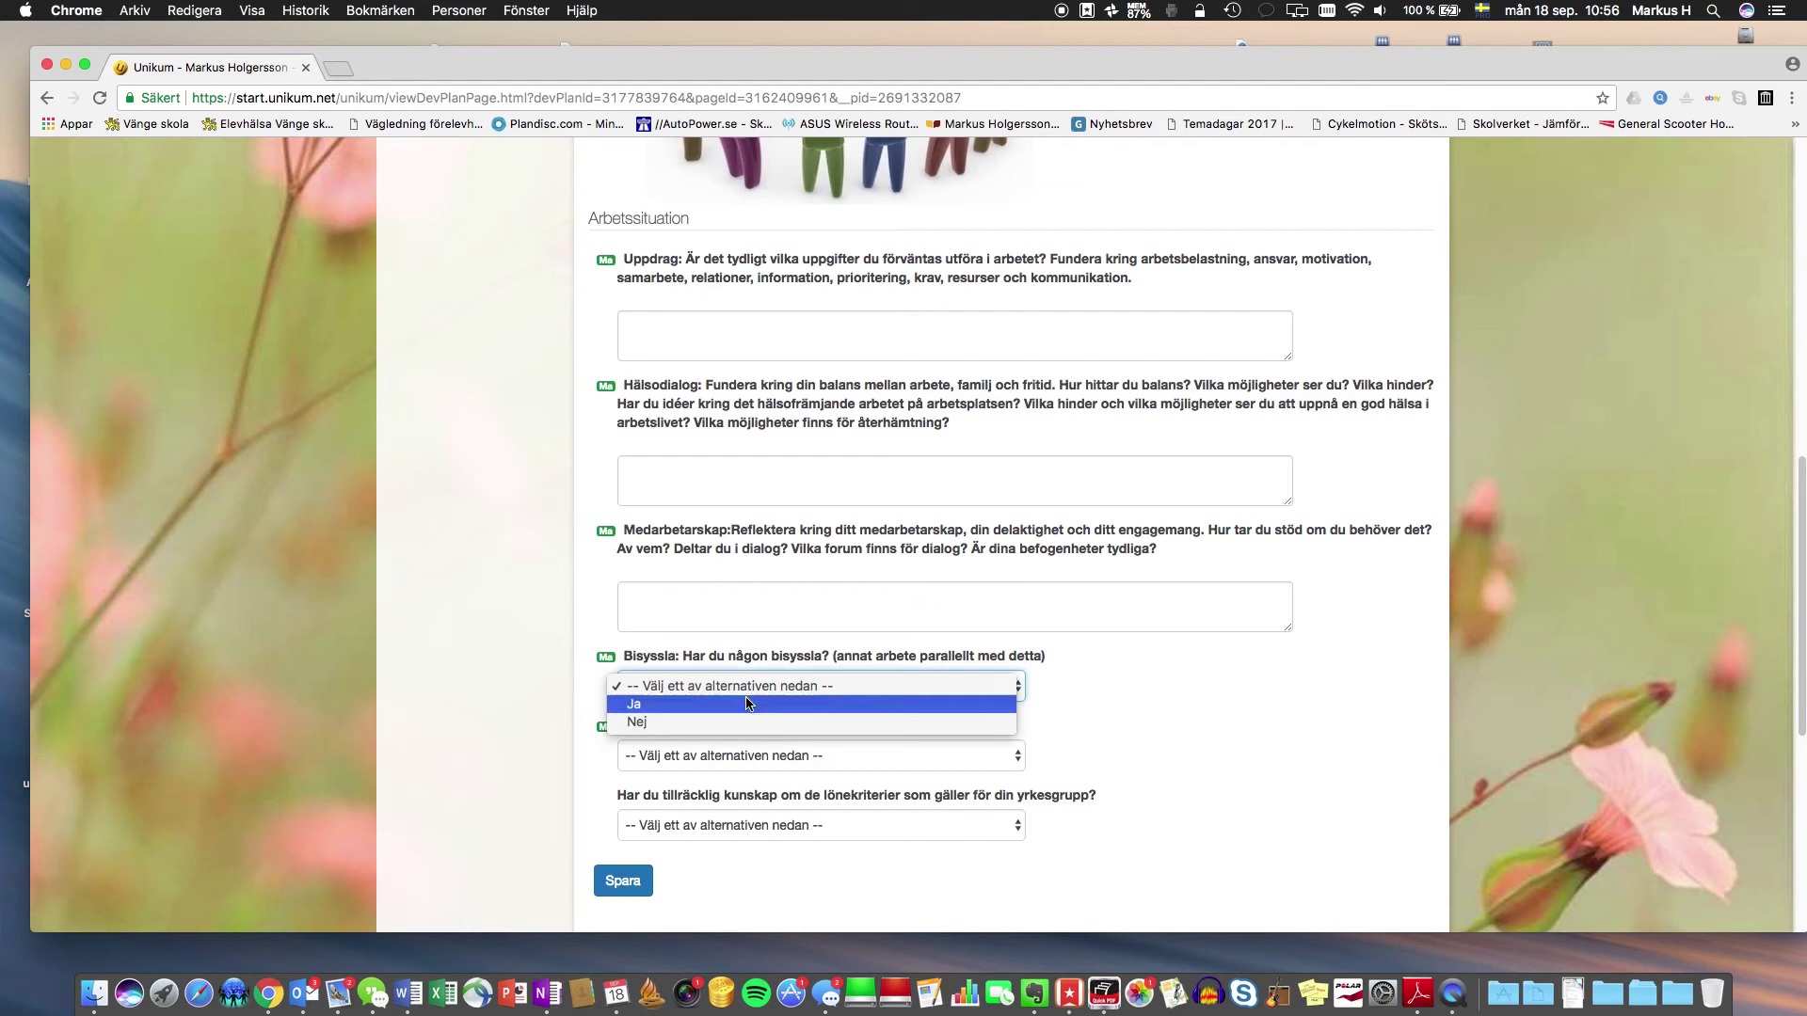
left_click(735, 668)
left_click(714, 758)
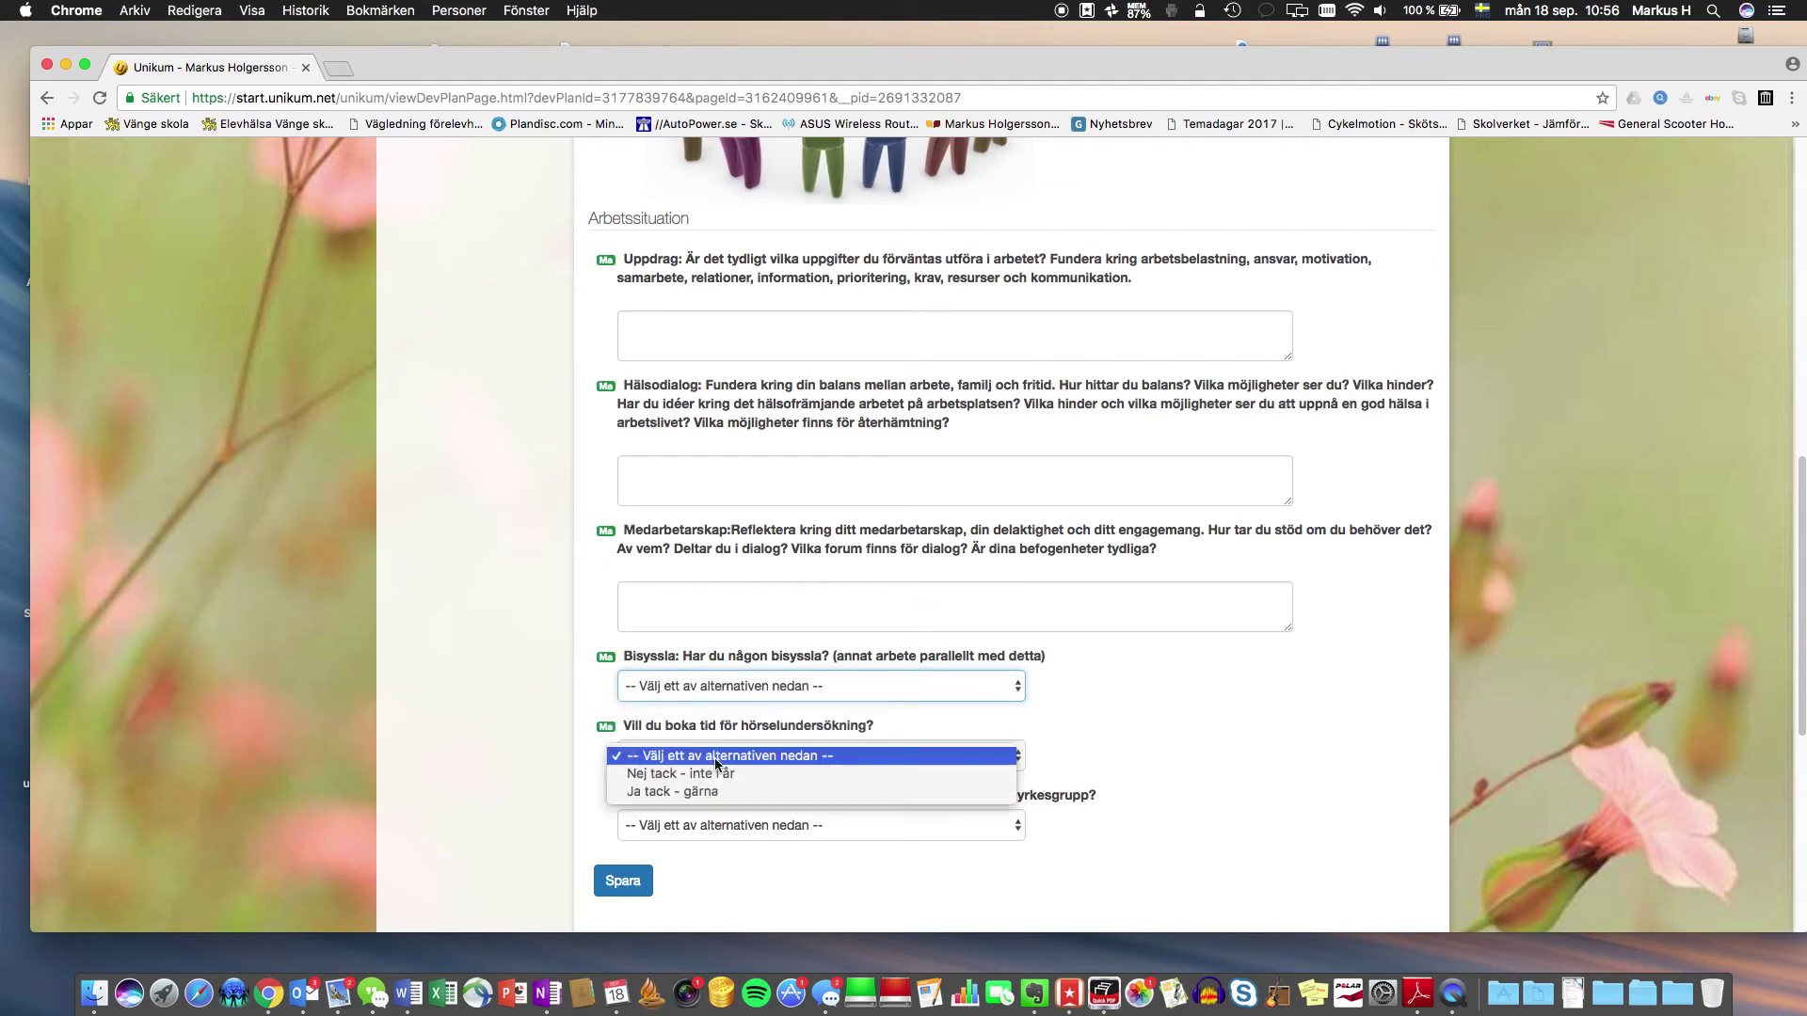
left_click(768, 758)
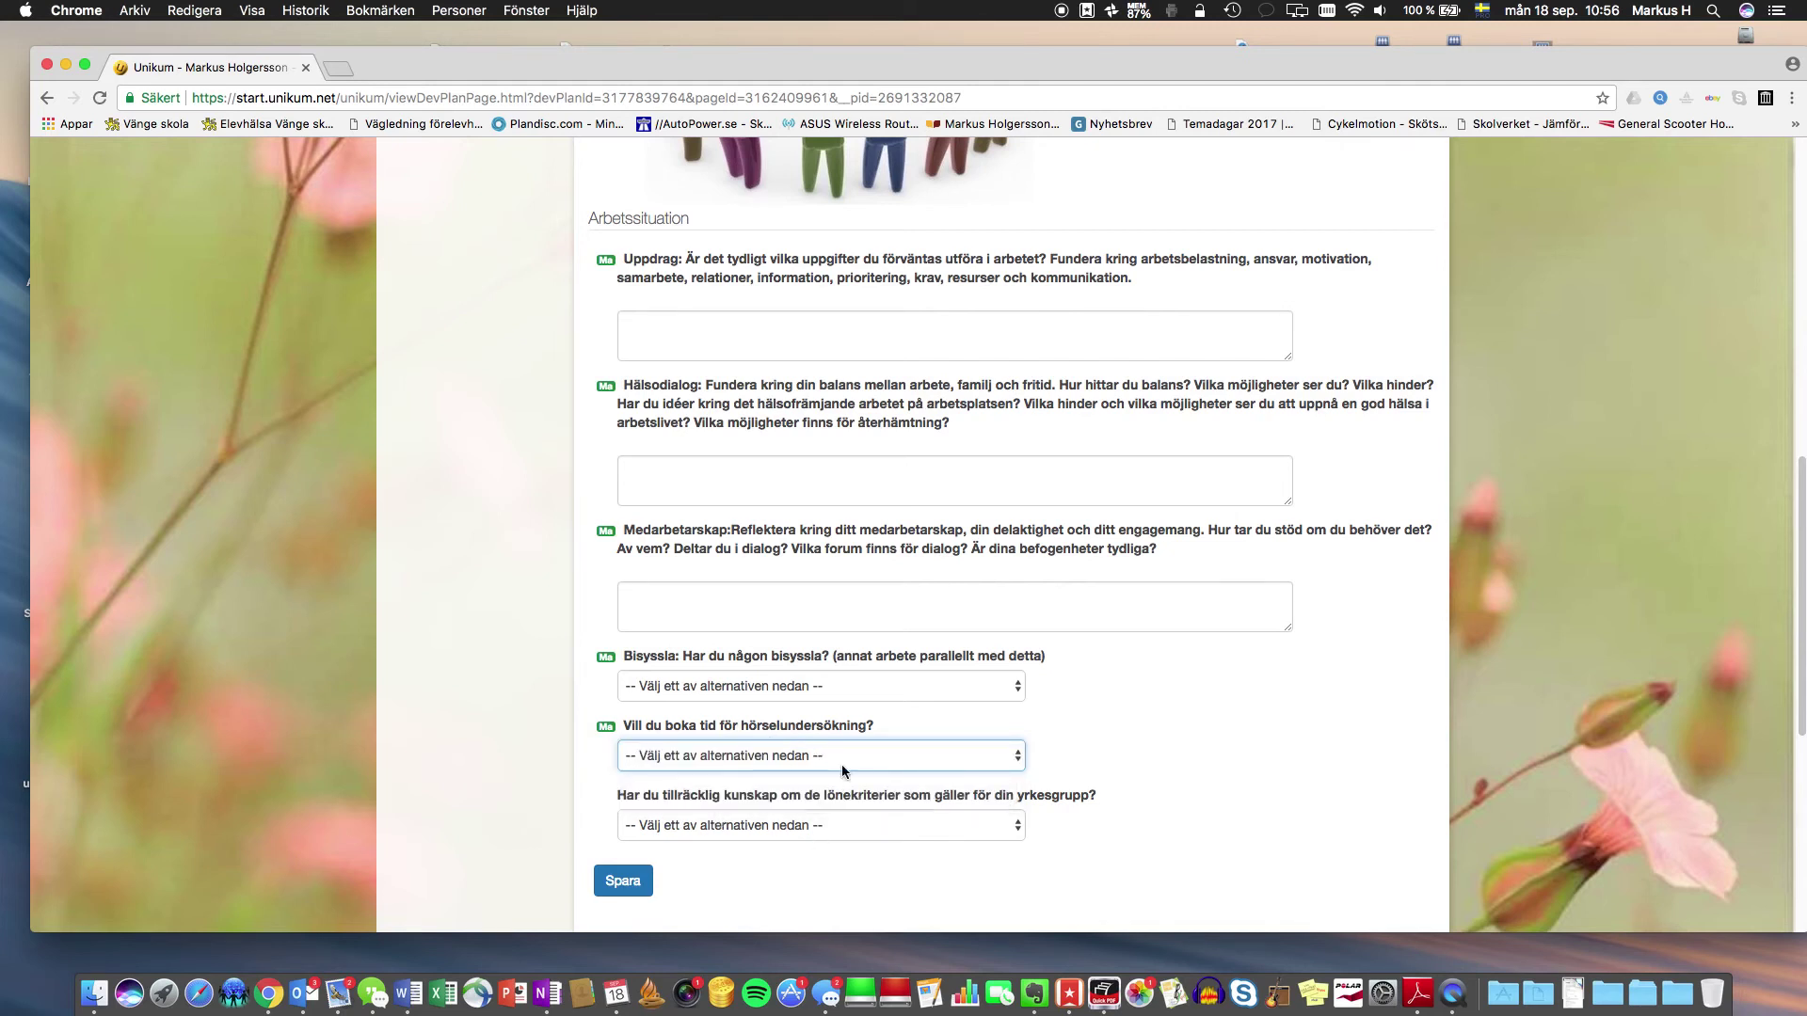
scroll(841, 764, "down", 5)
scroll(838, 565, "up", 1)
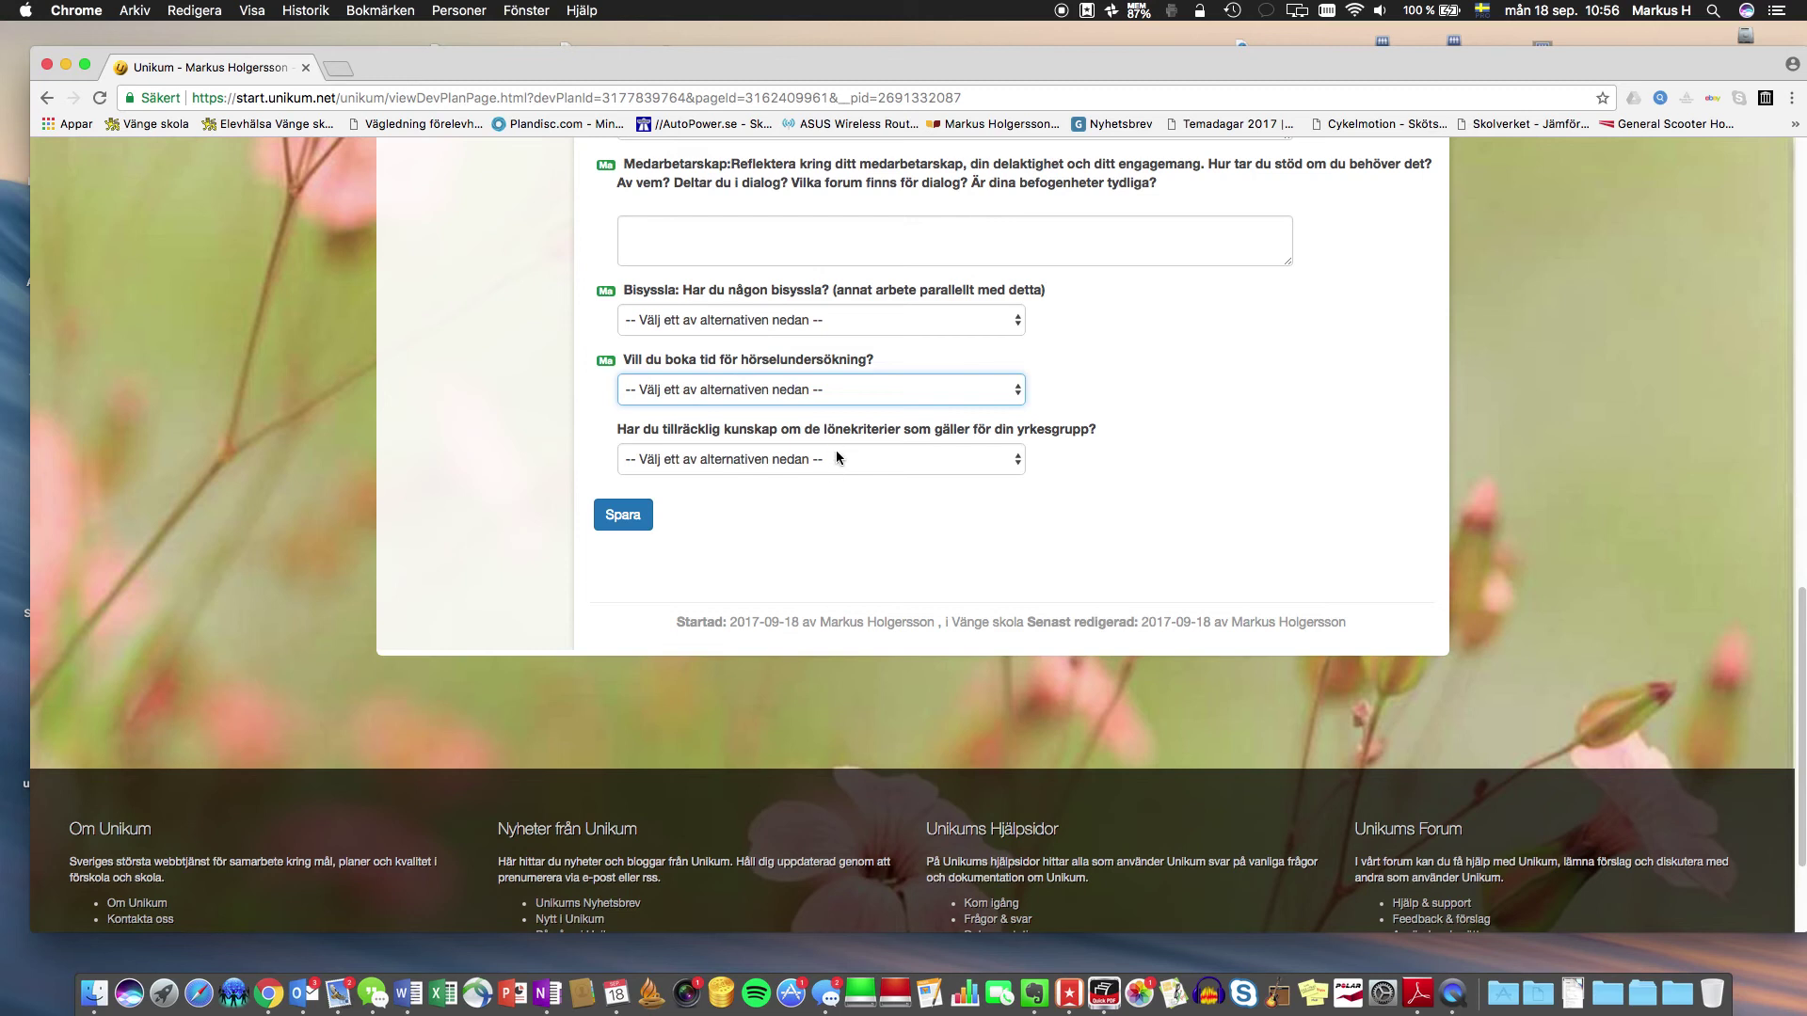
left_click(772, 460)
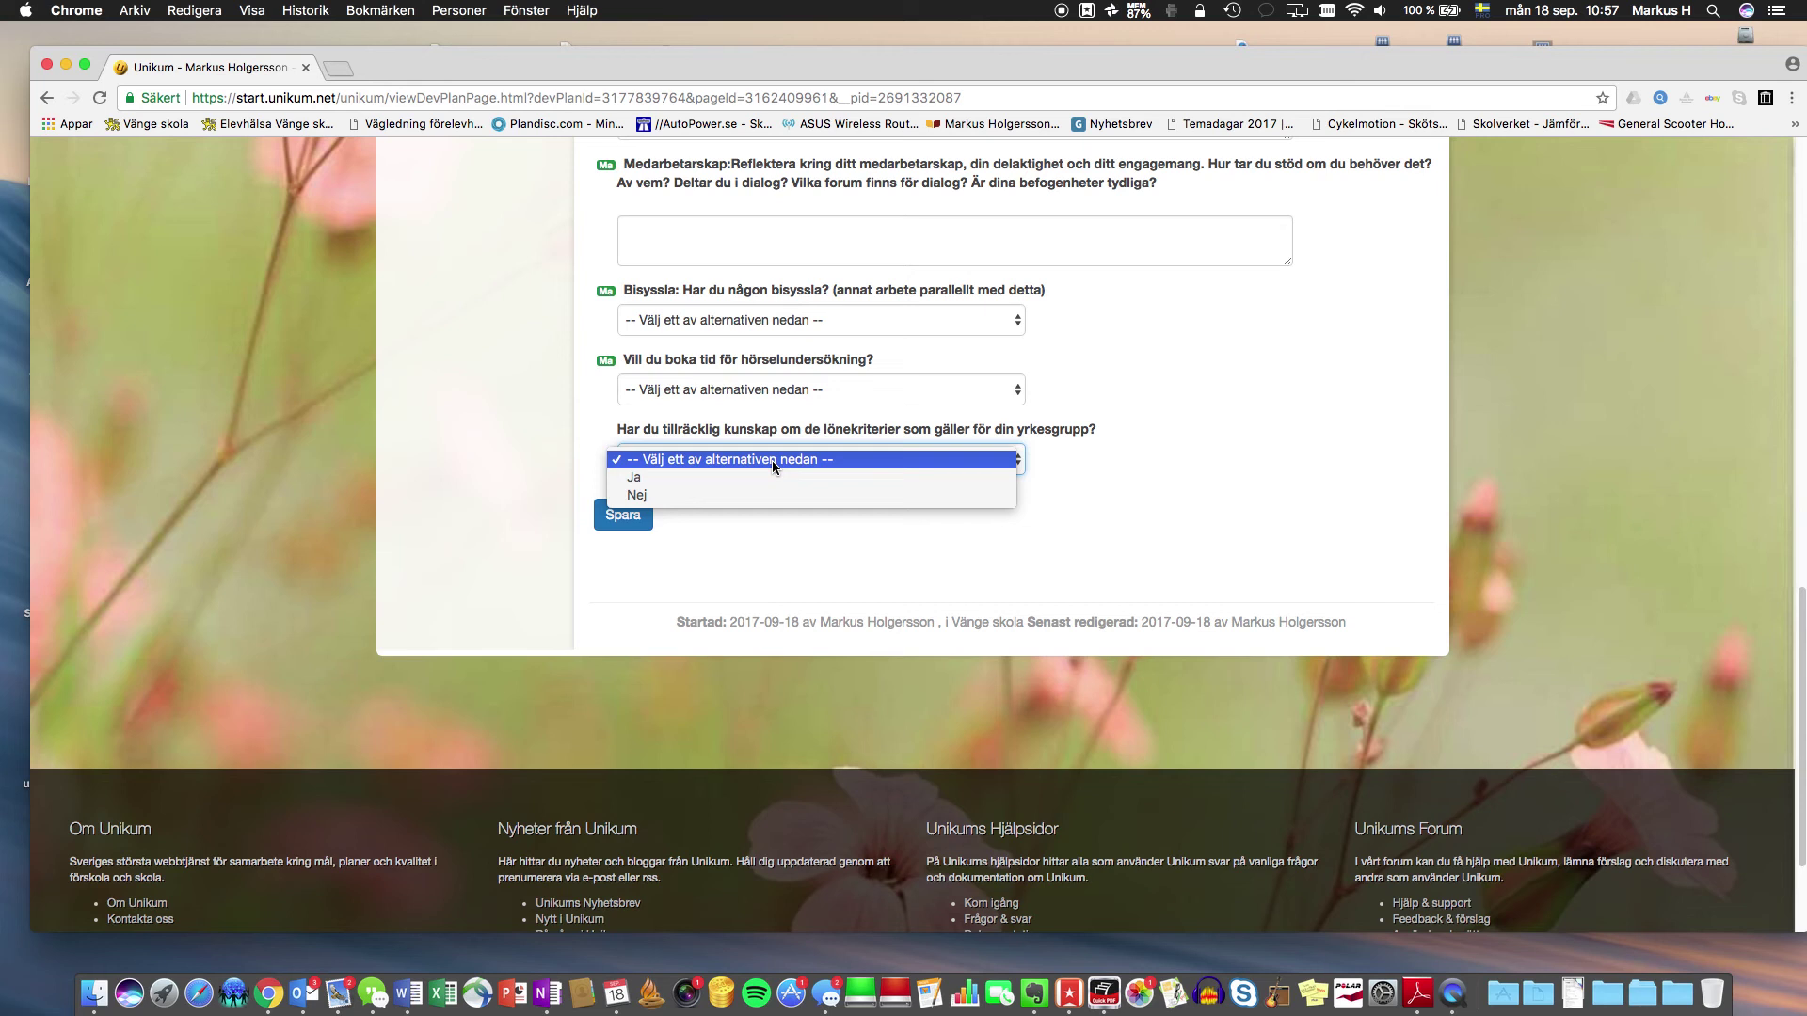
left_click(725, 539)
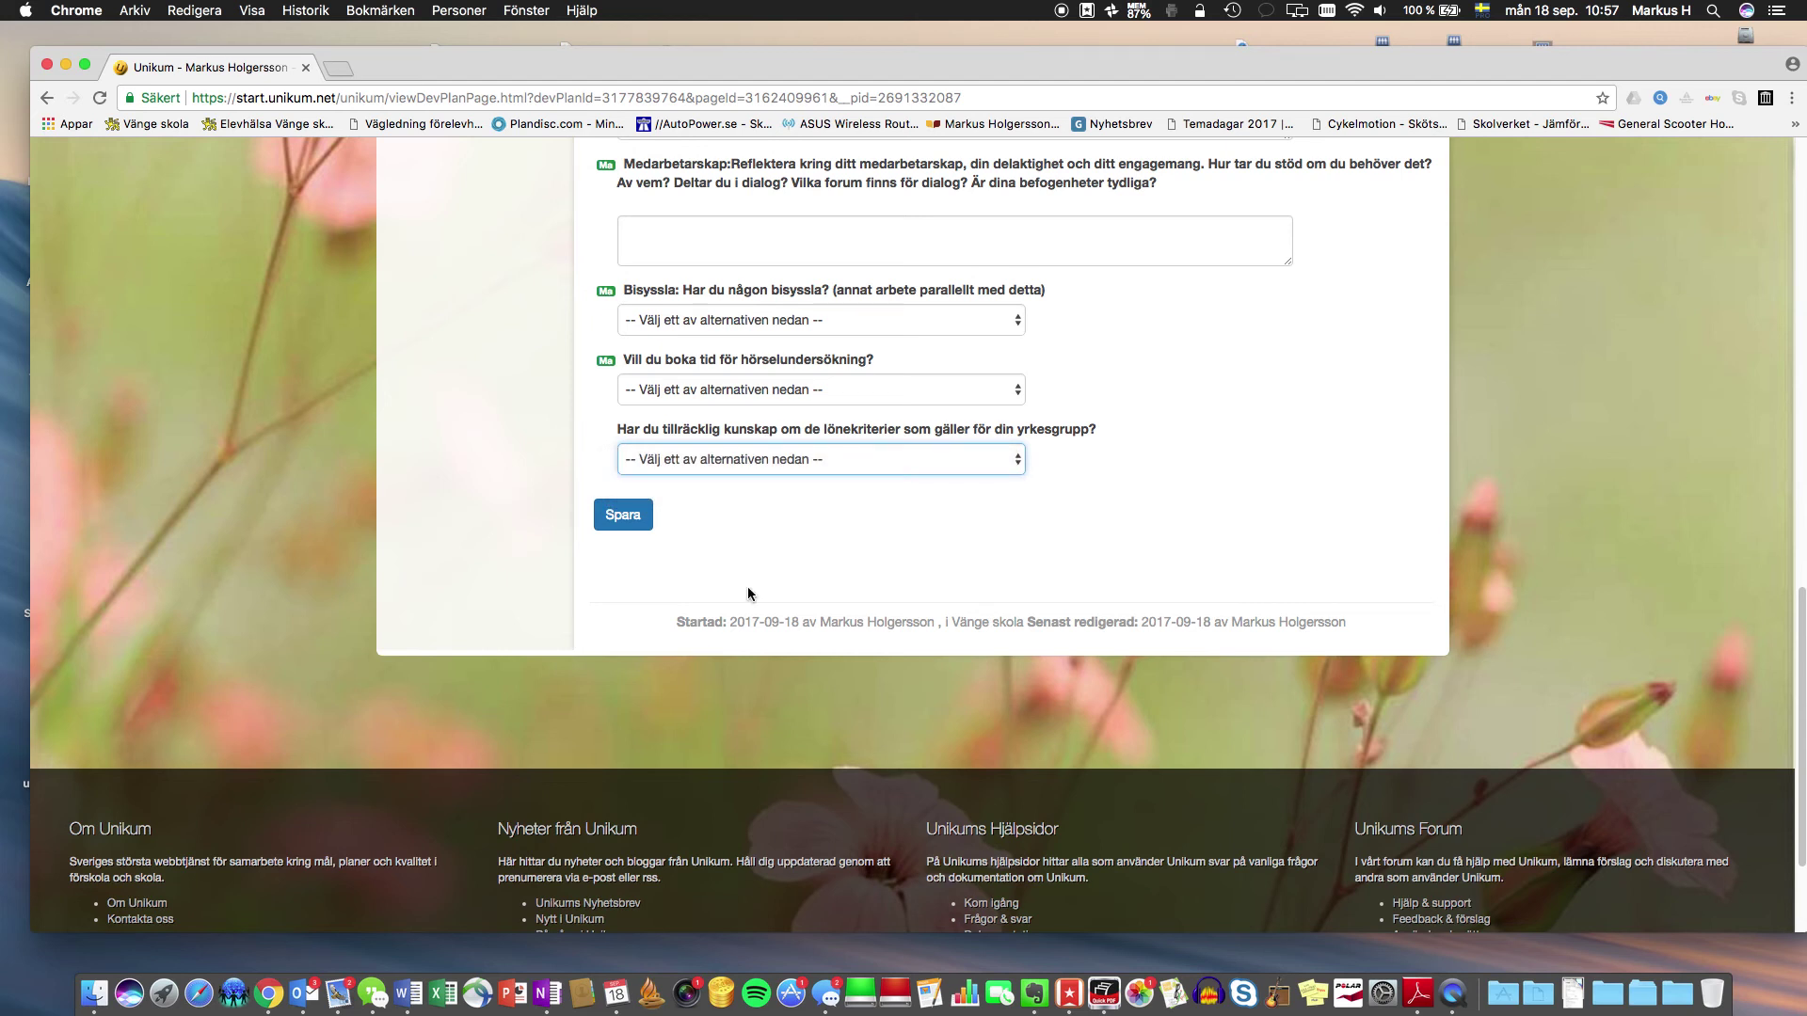
Step: Fill in Uppdrag with "söjkghadfögkjh", Hälsodialog with "afkjghadöfkgjh" and Medarbetarskap with "aödkjgadfökgjh"
scroll(752, 485, "up", 10)
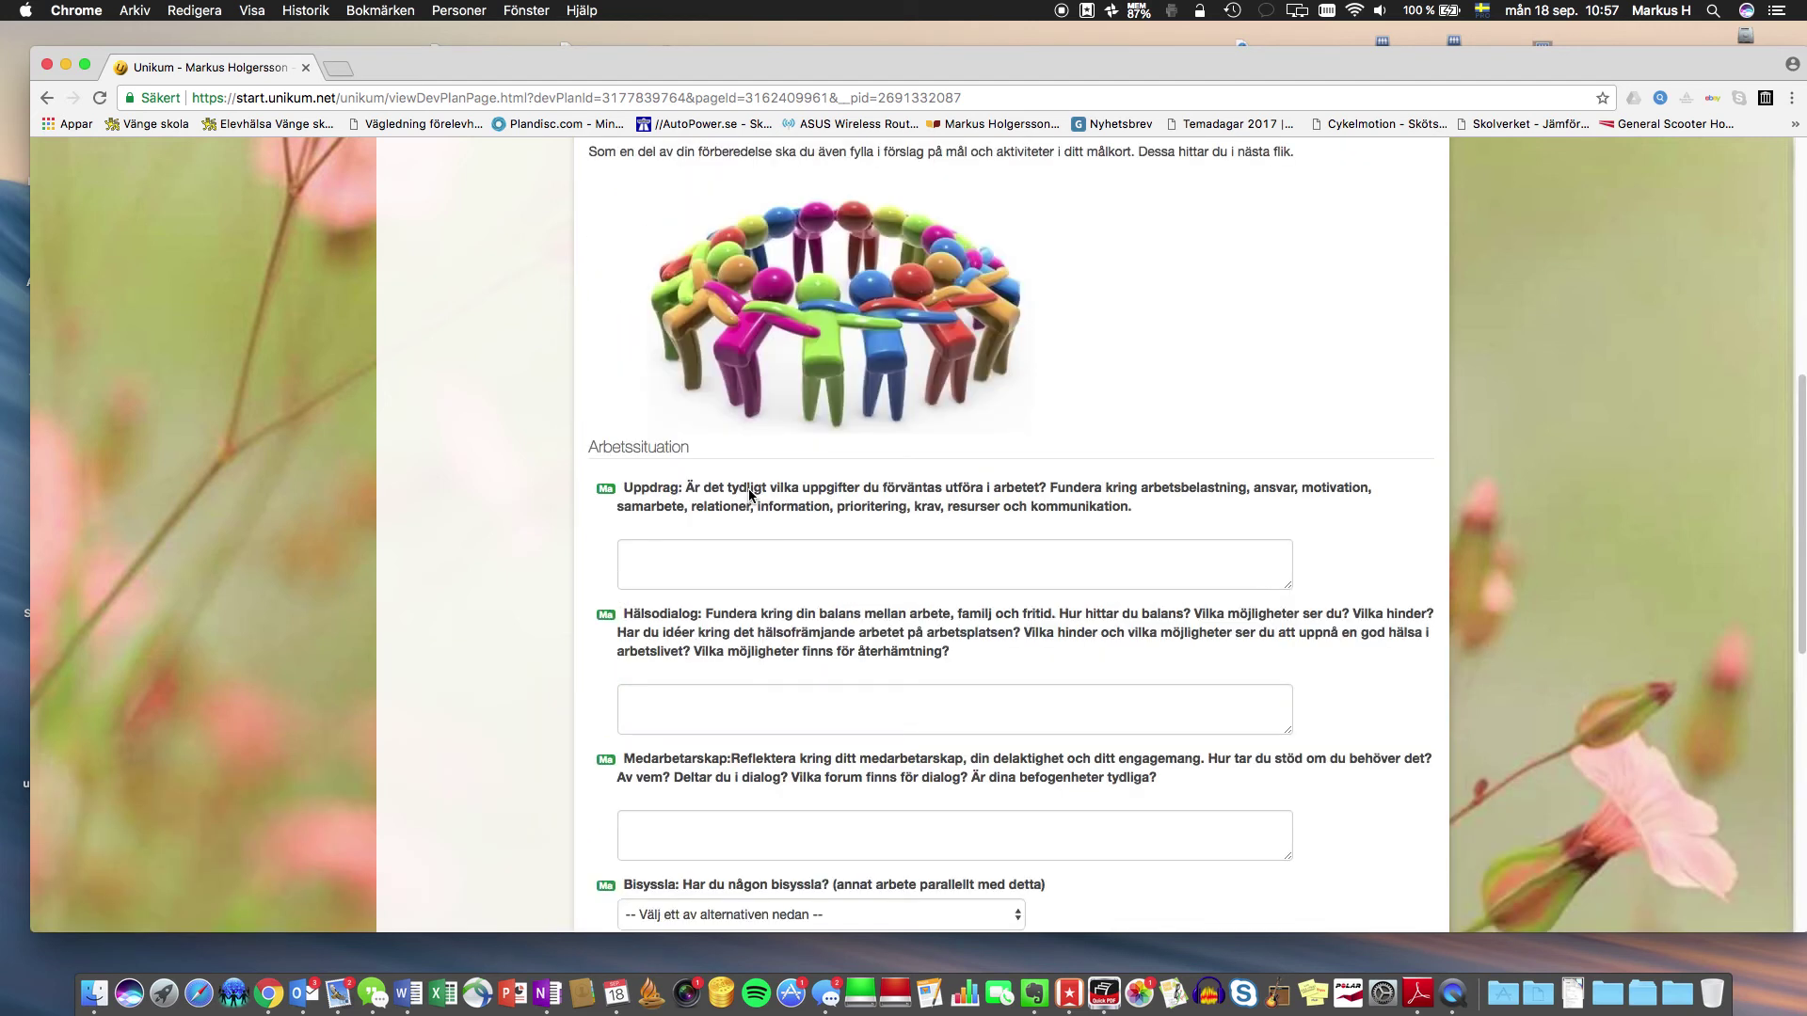
scroll(748, 488, "up", 5)
scroll(746, 503, "down", 8)
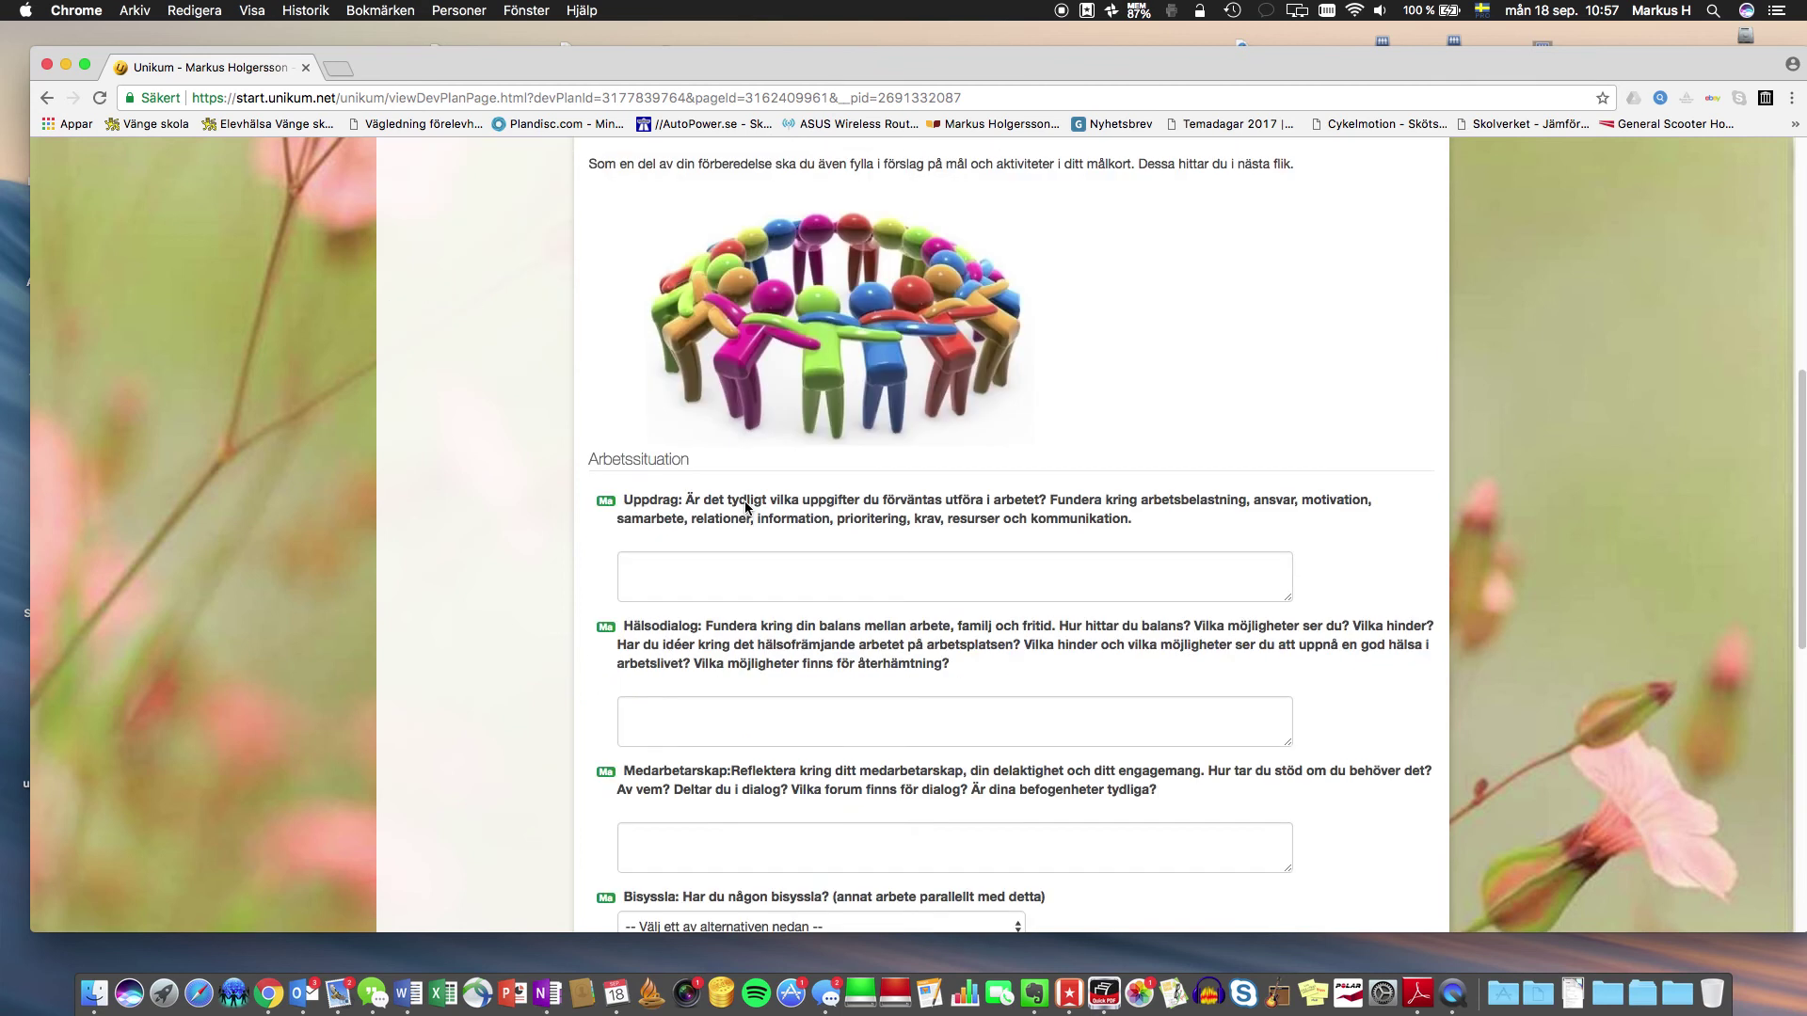
left_click(670, 374)
type("söjkghadfögkjh")
key("Tab")
type("afkjghadöfkgjh")
key("Tab")
type("aödkjgadfökgjh")
Step: Answer the Bisyssla question with Nej and the hearing test question with "Nej tack - inte i år"
left_click(634, 748)
left_click(633, 748)
left_click(636, 743)
left_click(642, 781)
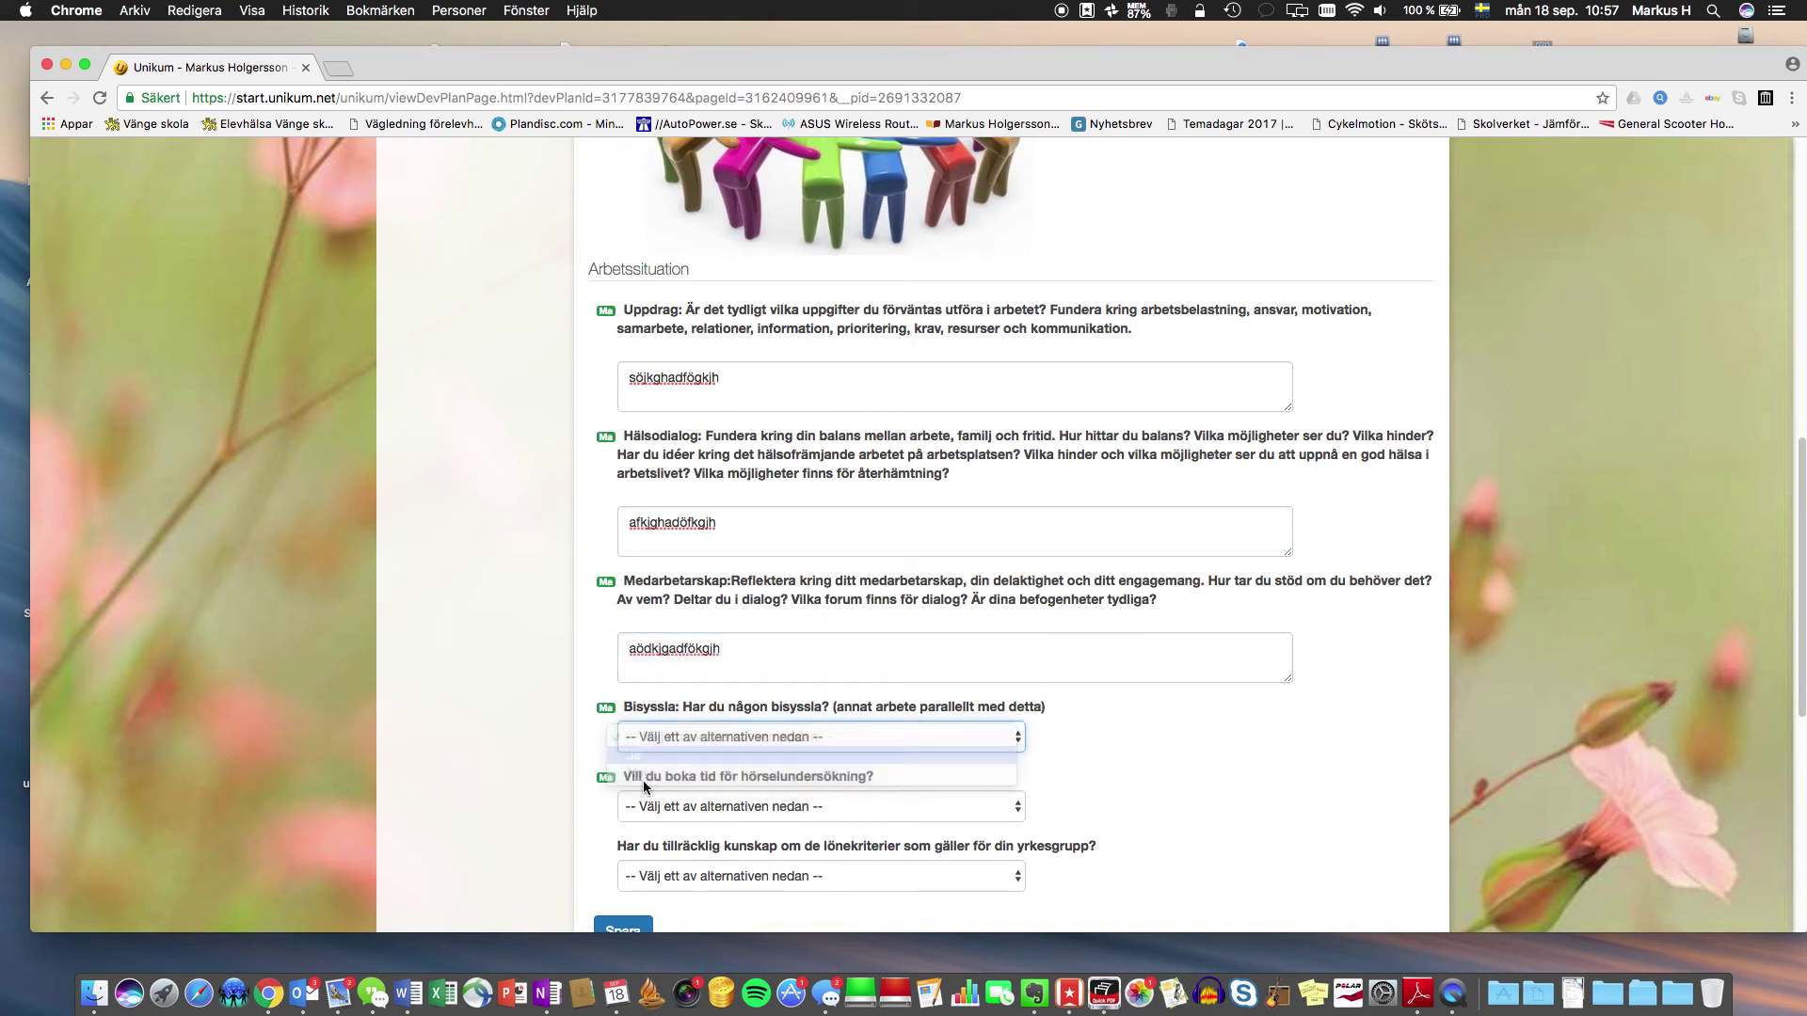
left_click(679, 740)
left_click(677, 739)
left_click(676, 806)
left_click(691, 814)
left_click(680, 807)
left_click(680, 826)
Step: Answer Ja to having sufficient knowledge of the salary criteria, and save the HT Förberedelse form
scroll(786, 815, "down", 3)
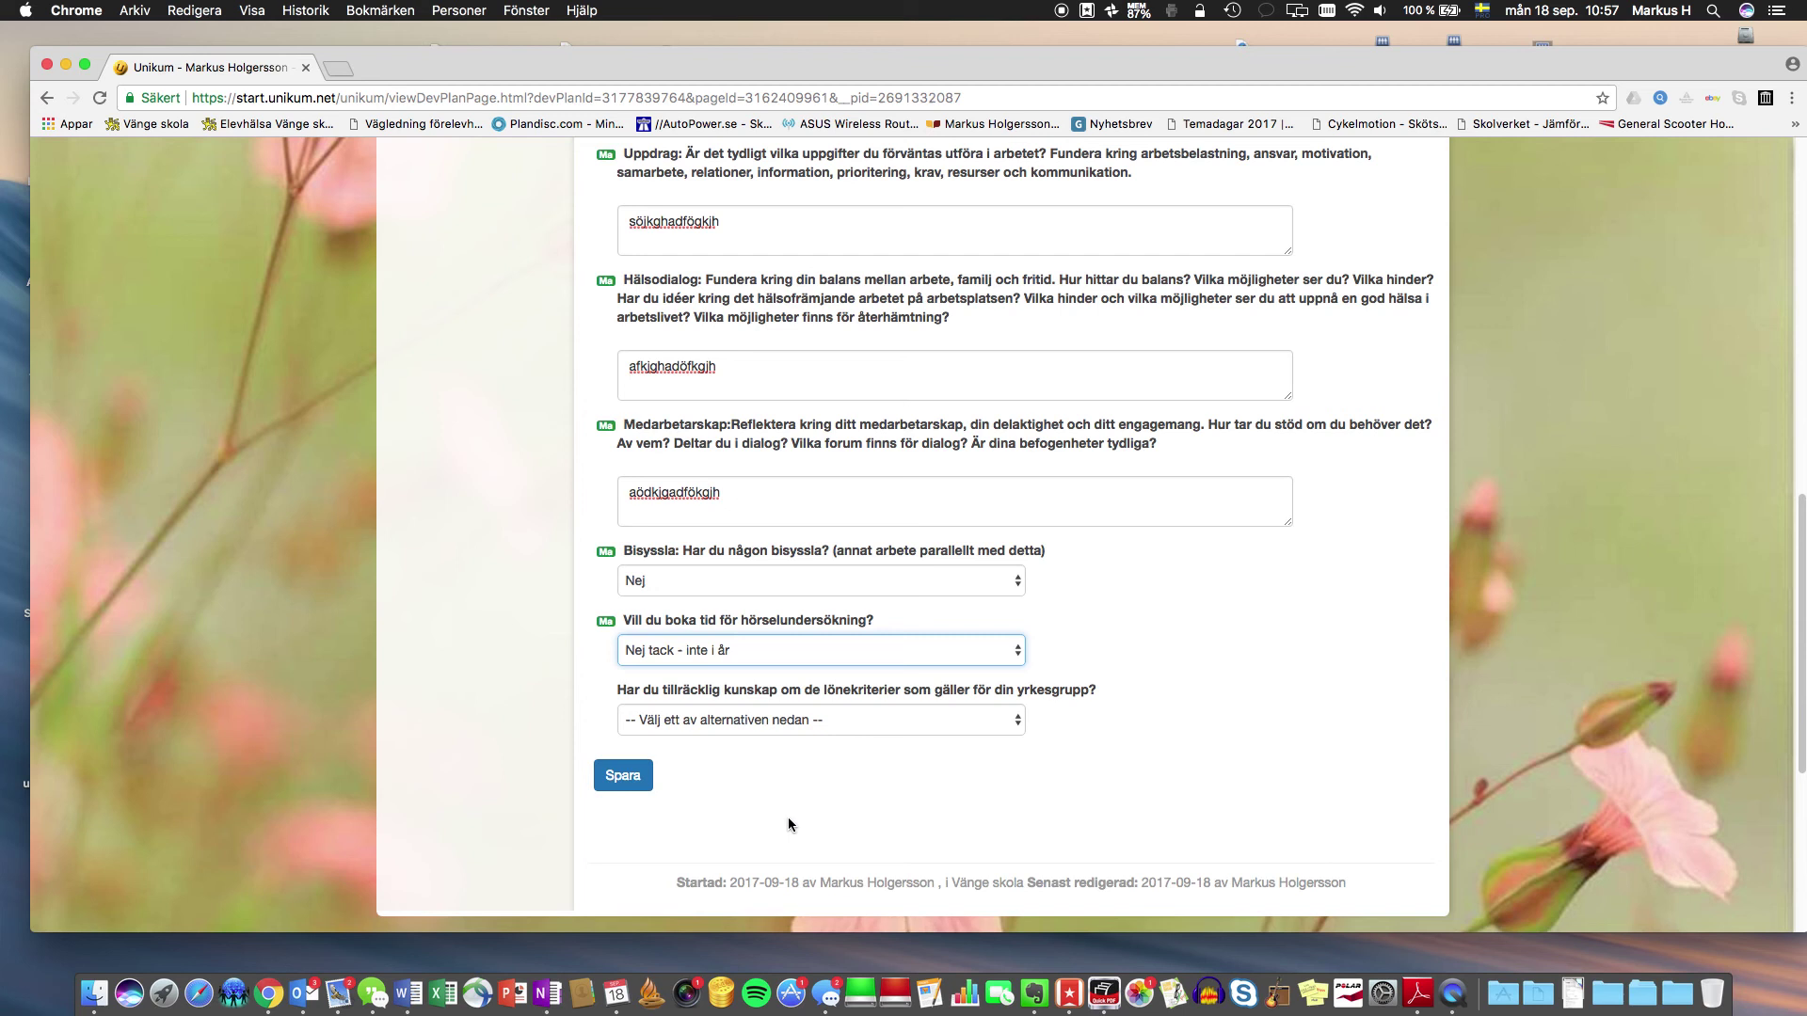
left_click(766, 713)
left_click(760, 722)
left_click(740, 725)
left_click(741, 733)
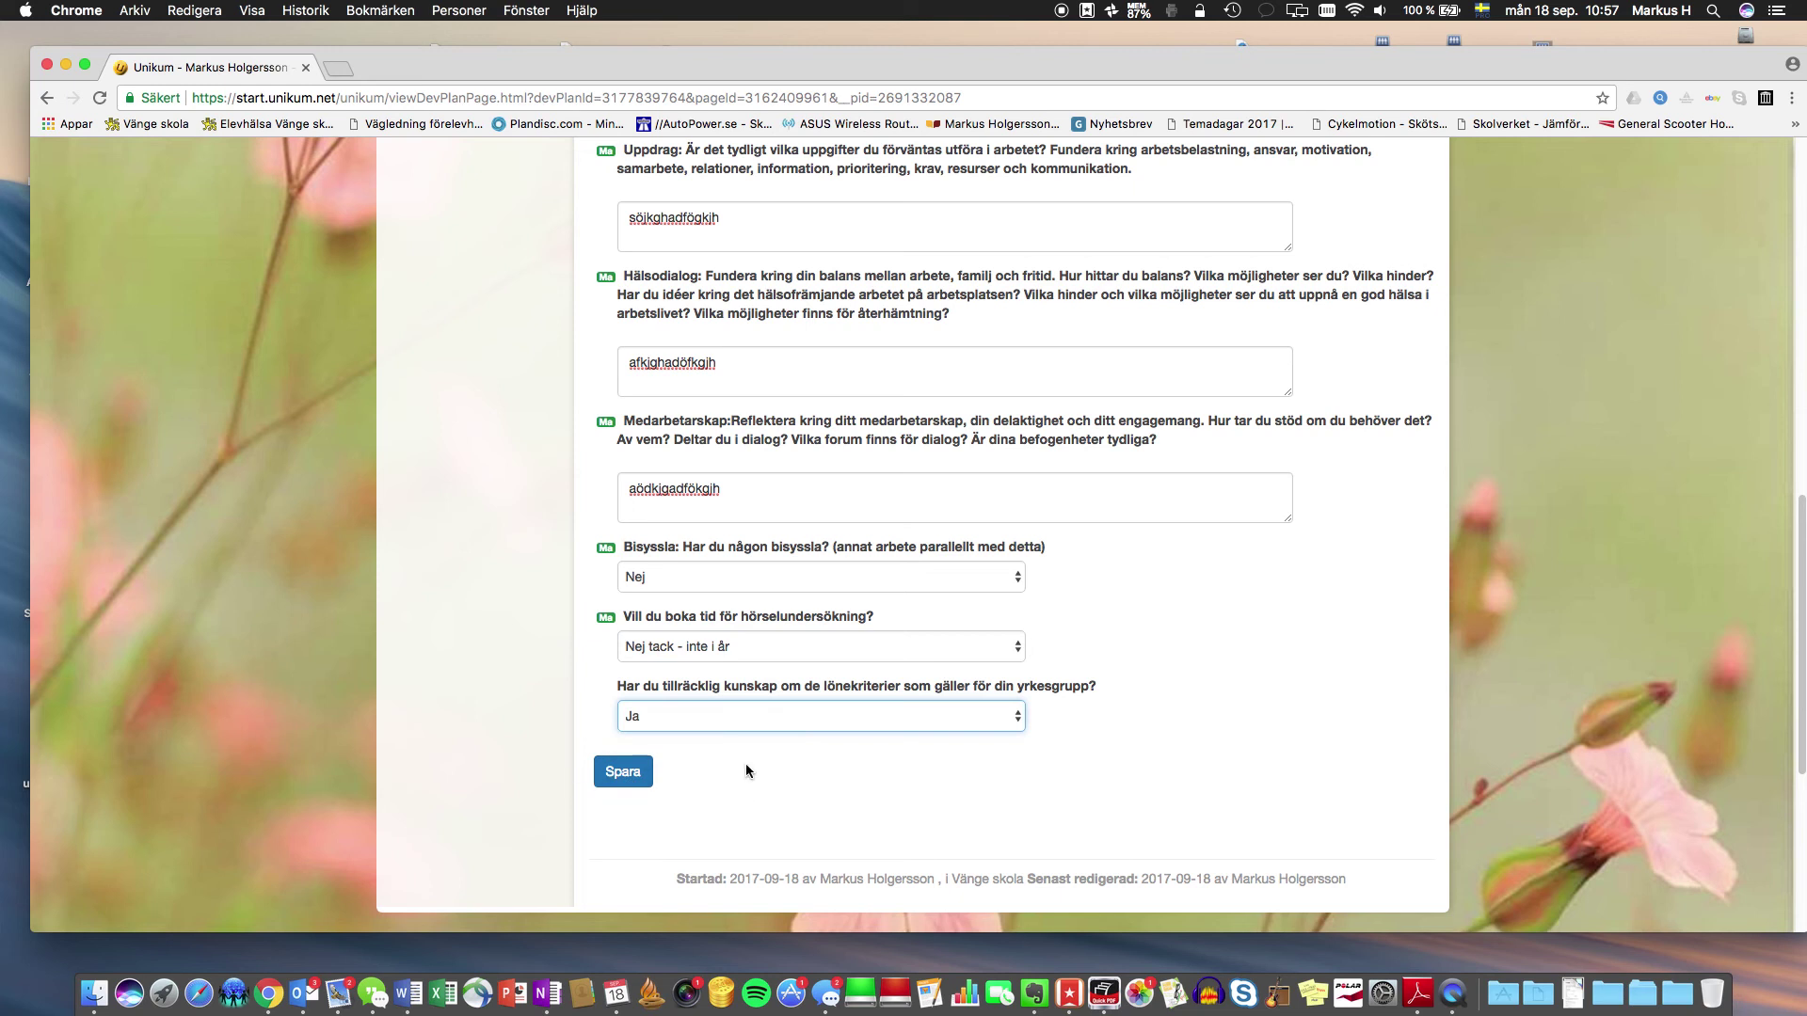
left_click(630, 789)
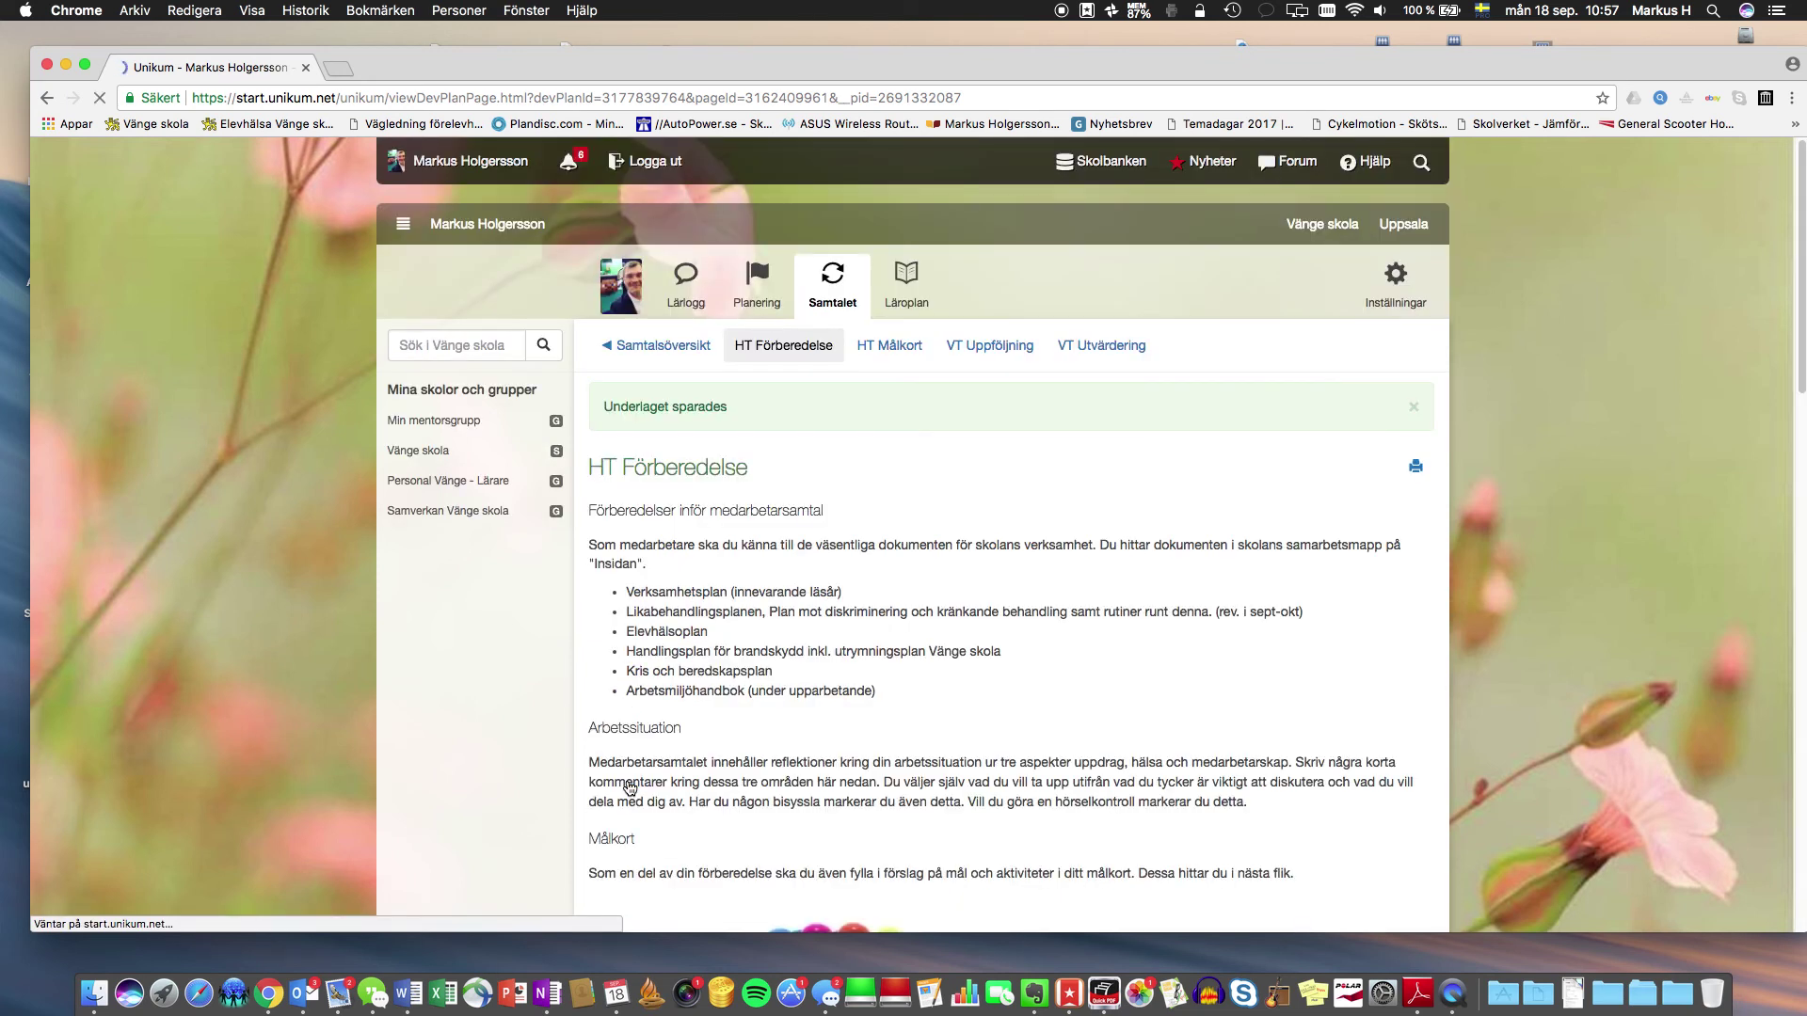
scroll(741, 602, "down", 7)
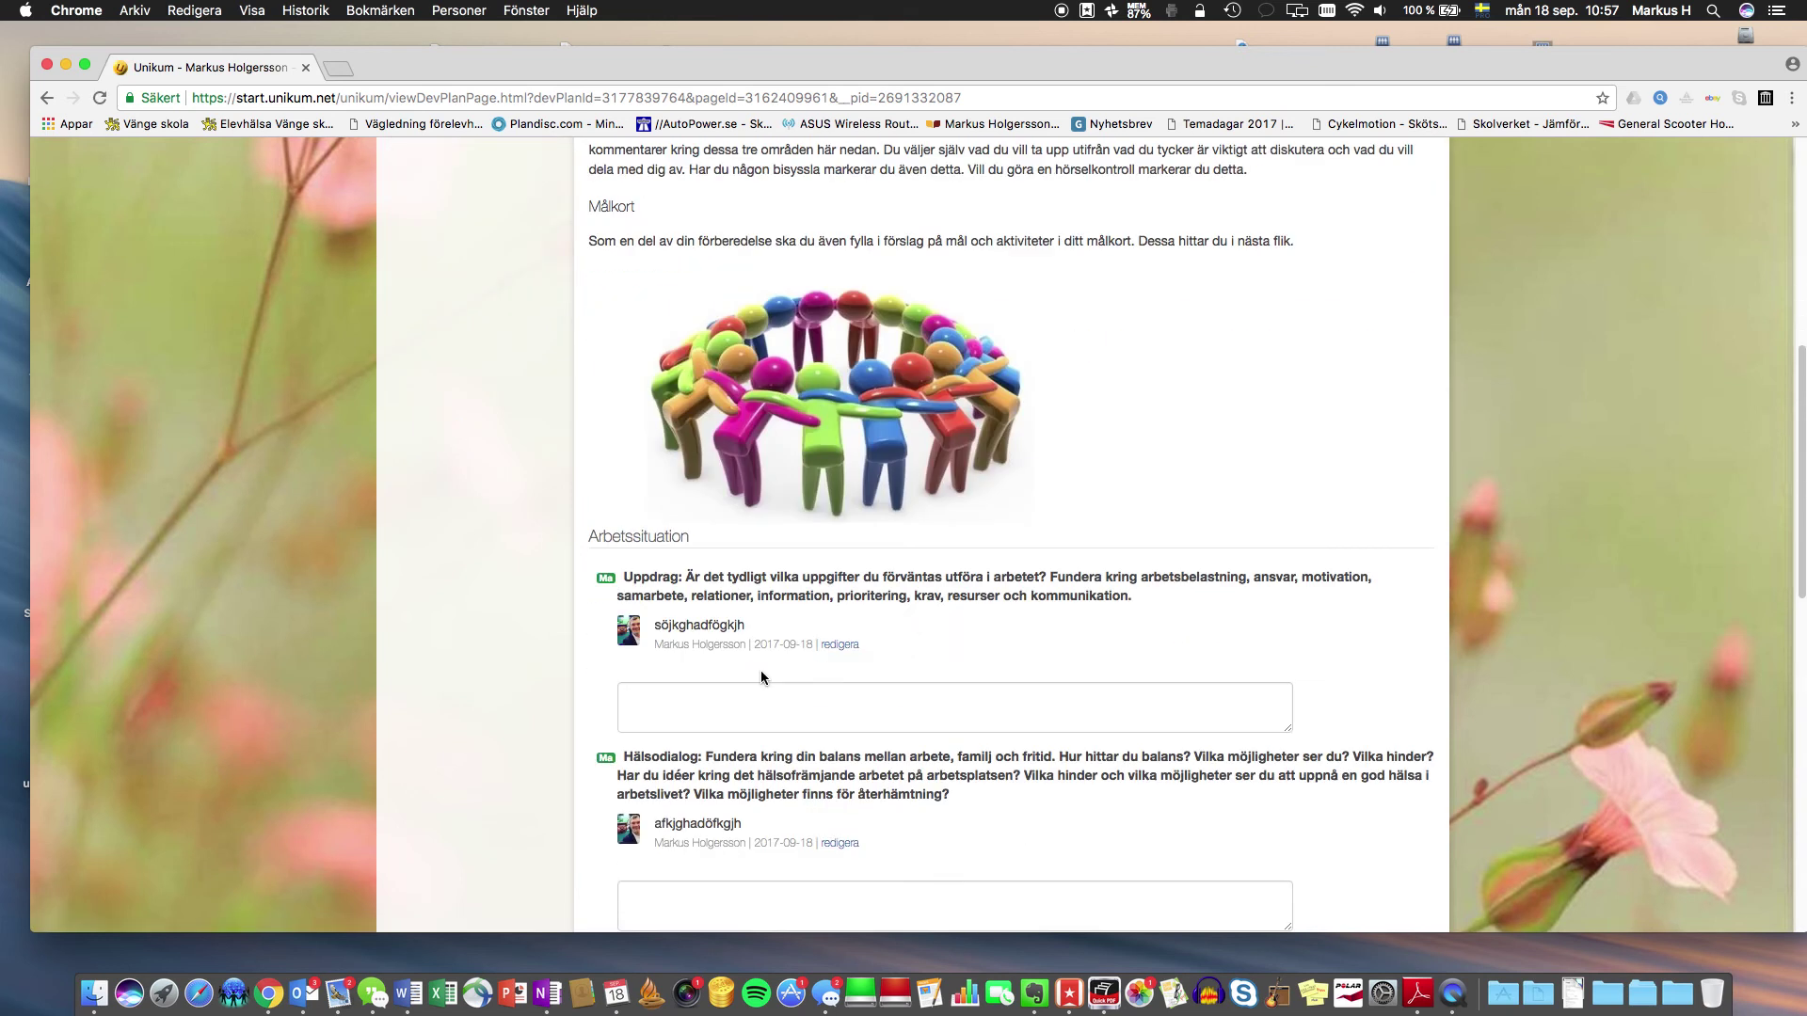
scroll(817, 781, "down", 6)
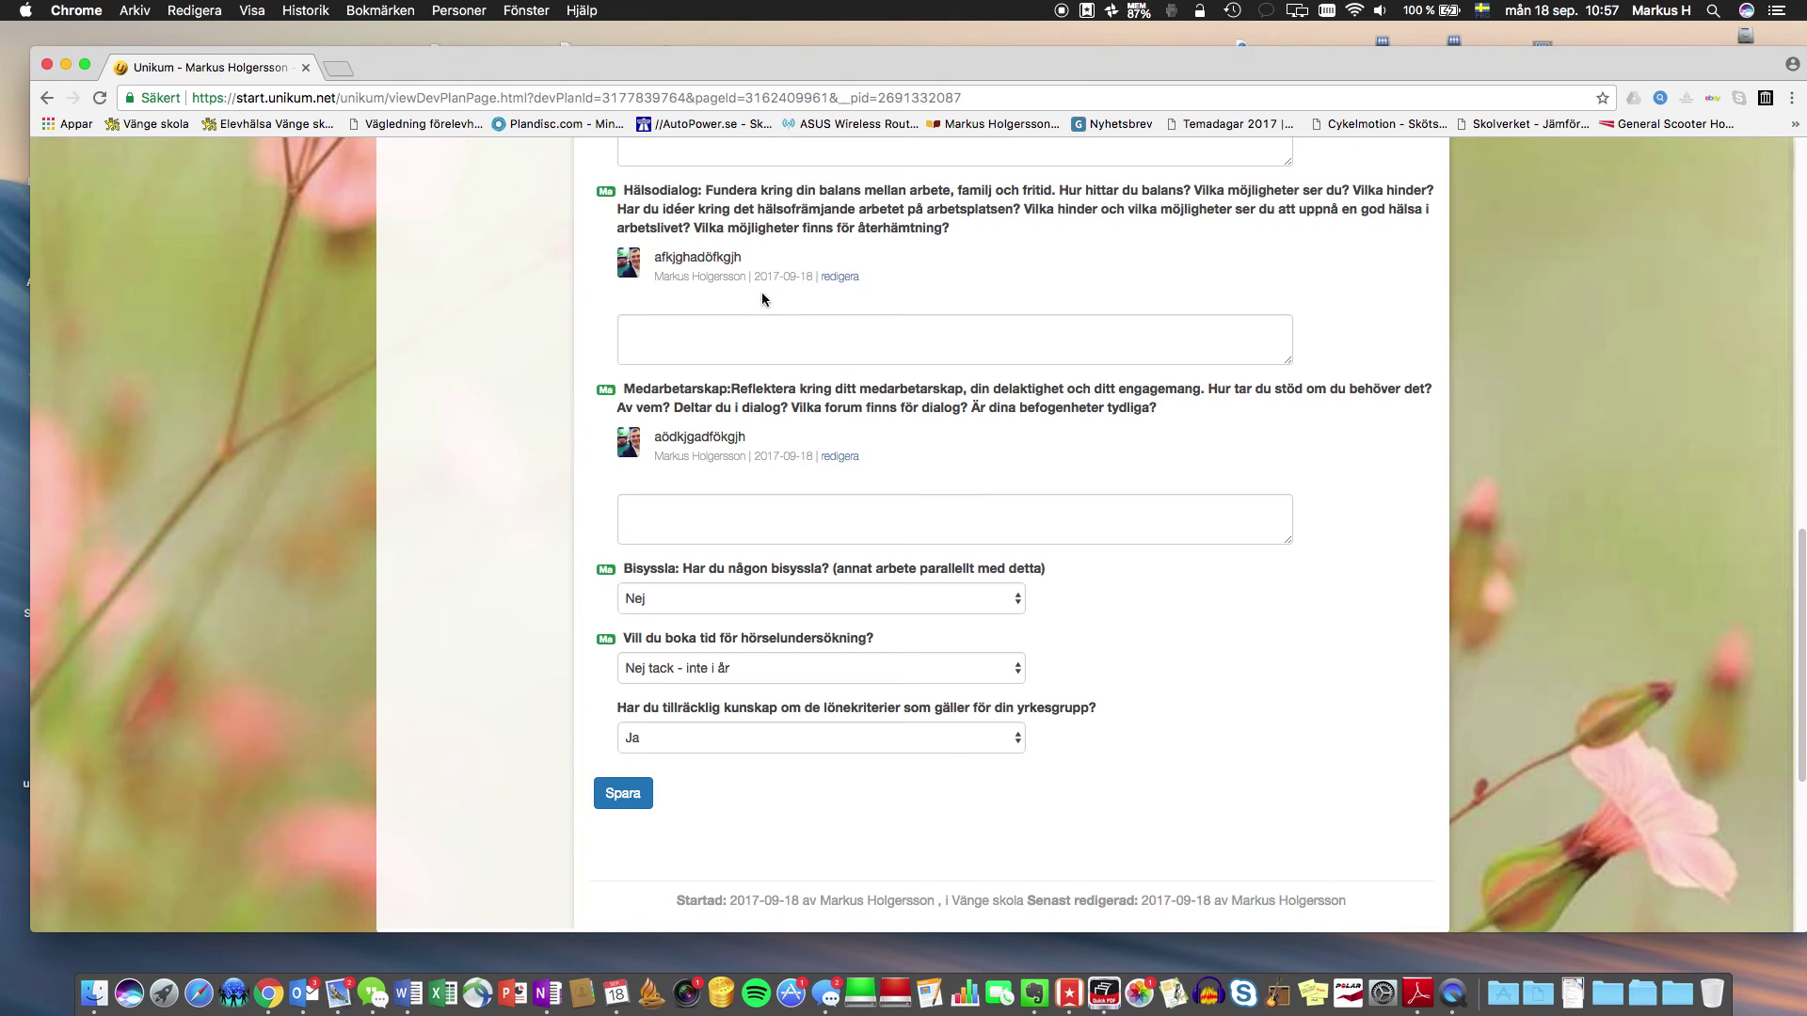
Step: Return from the HT Förberedelse form to the conversation overview and open the HT Målkort page
scroll(762, 294, "up", 7)
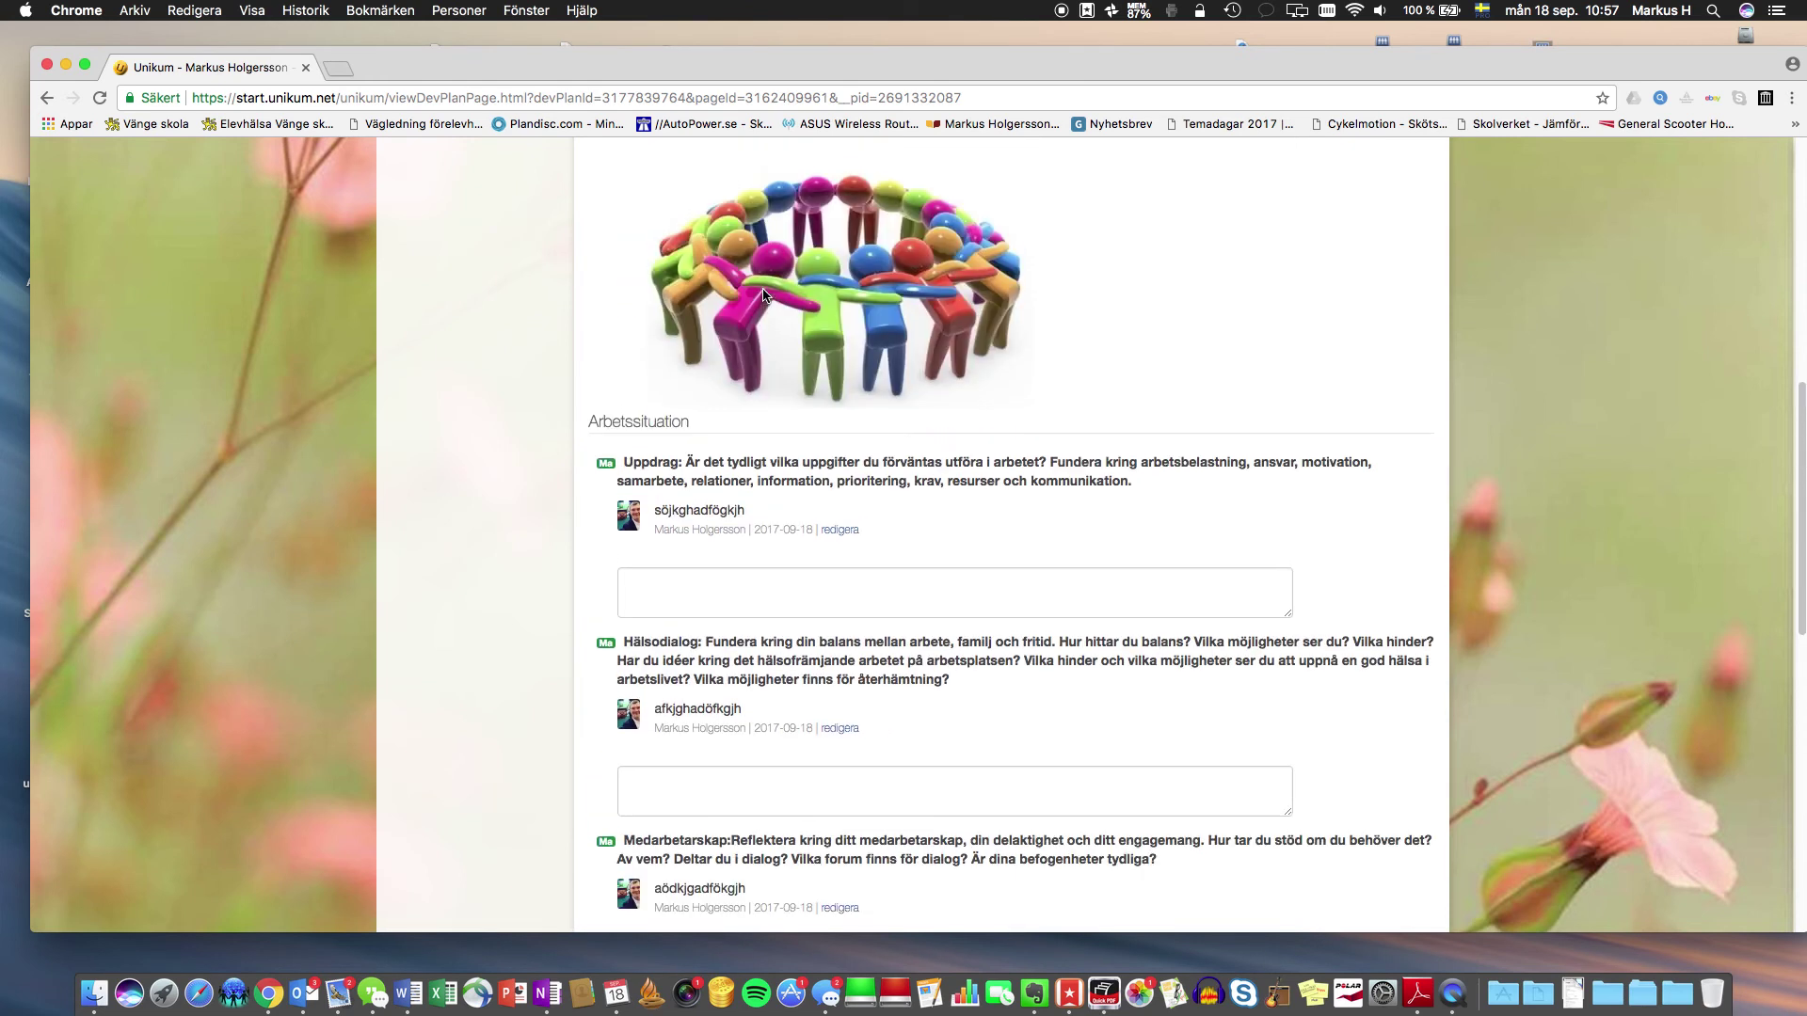
scroll(762, 294, "up", 5)
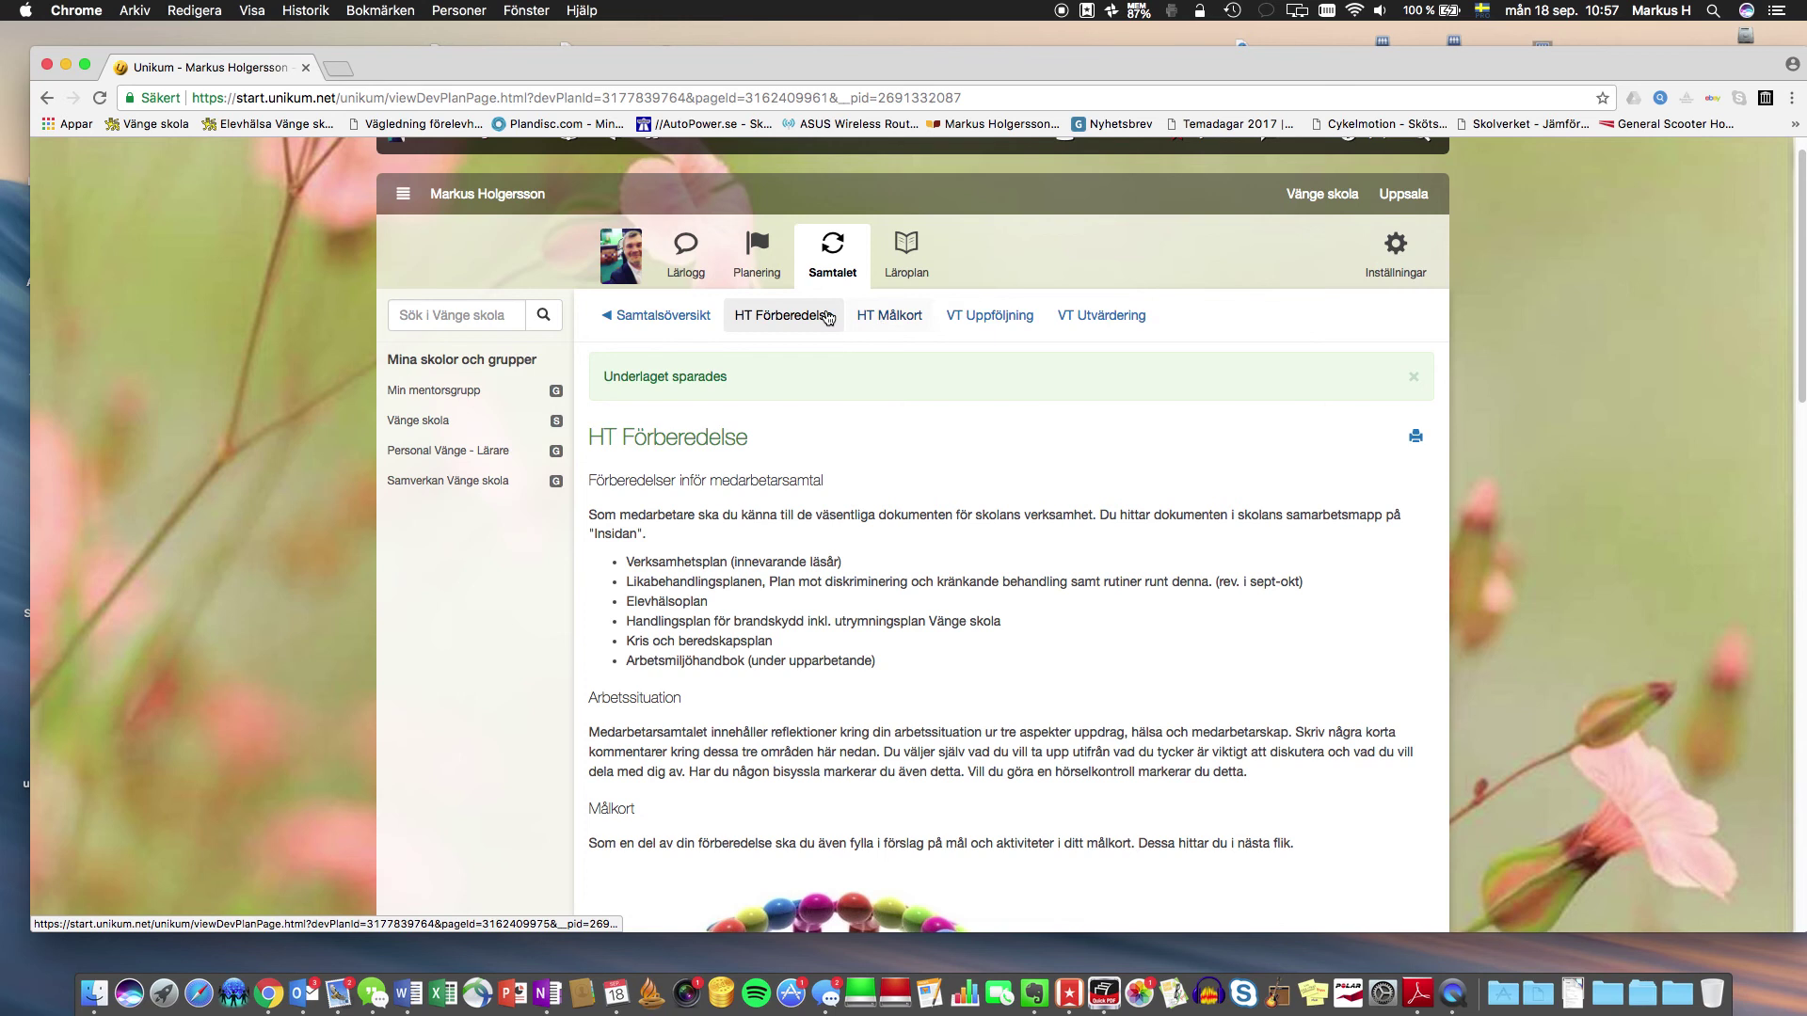
left_click(648, 319)
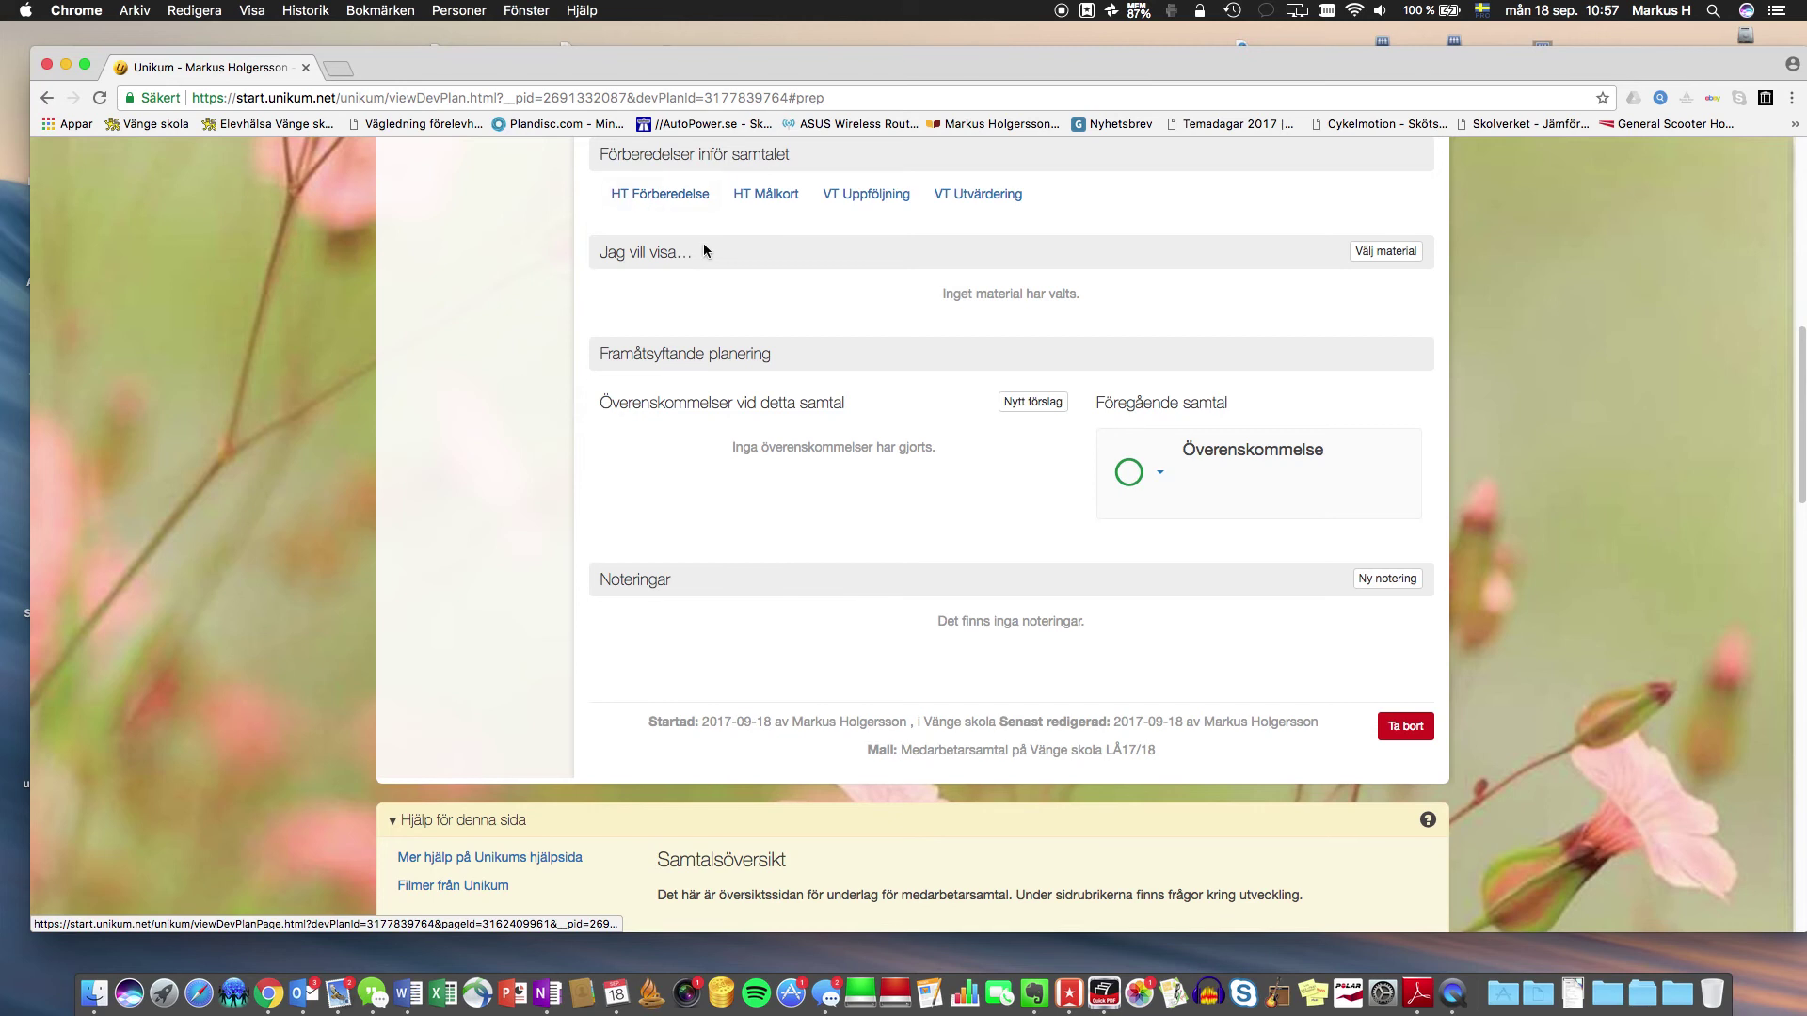
left_click(760, 195)
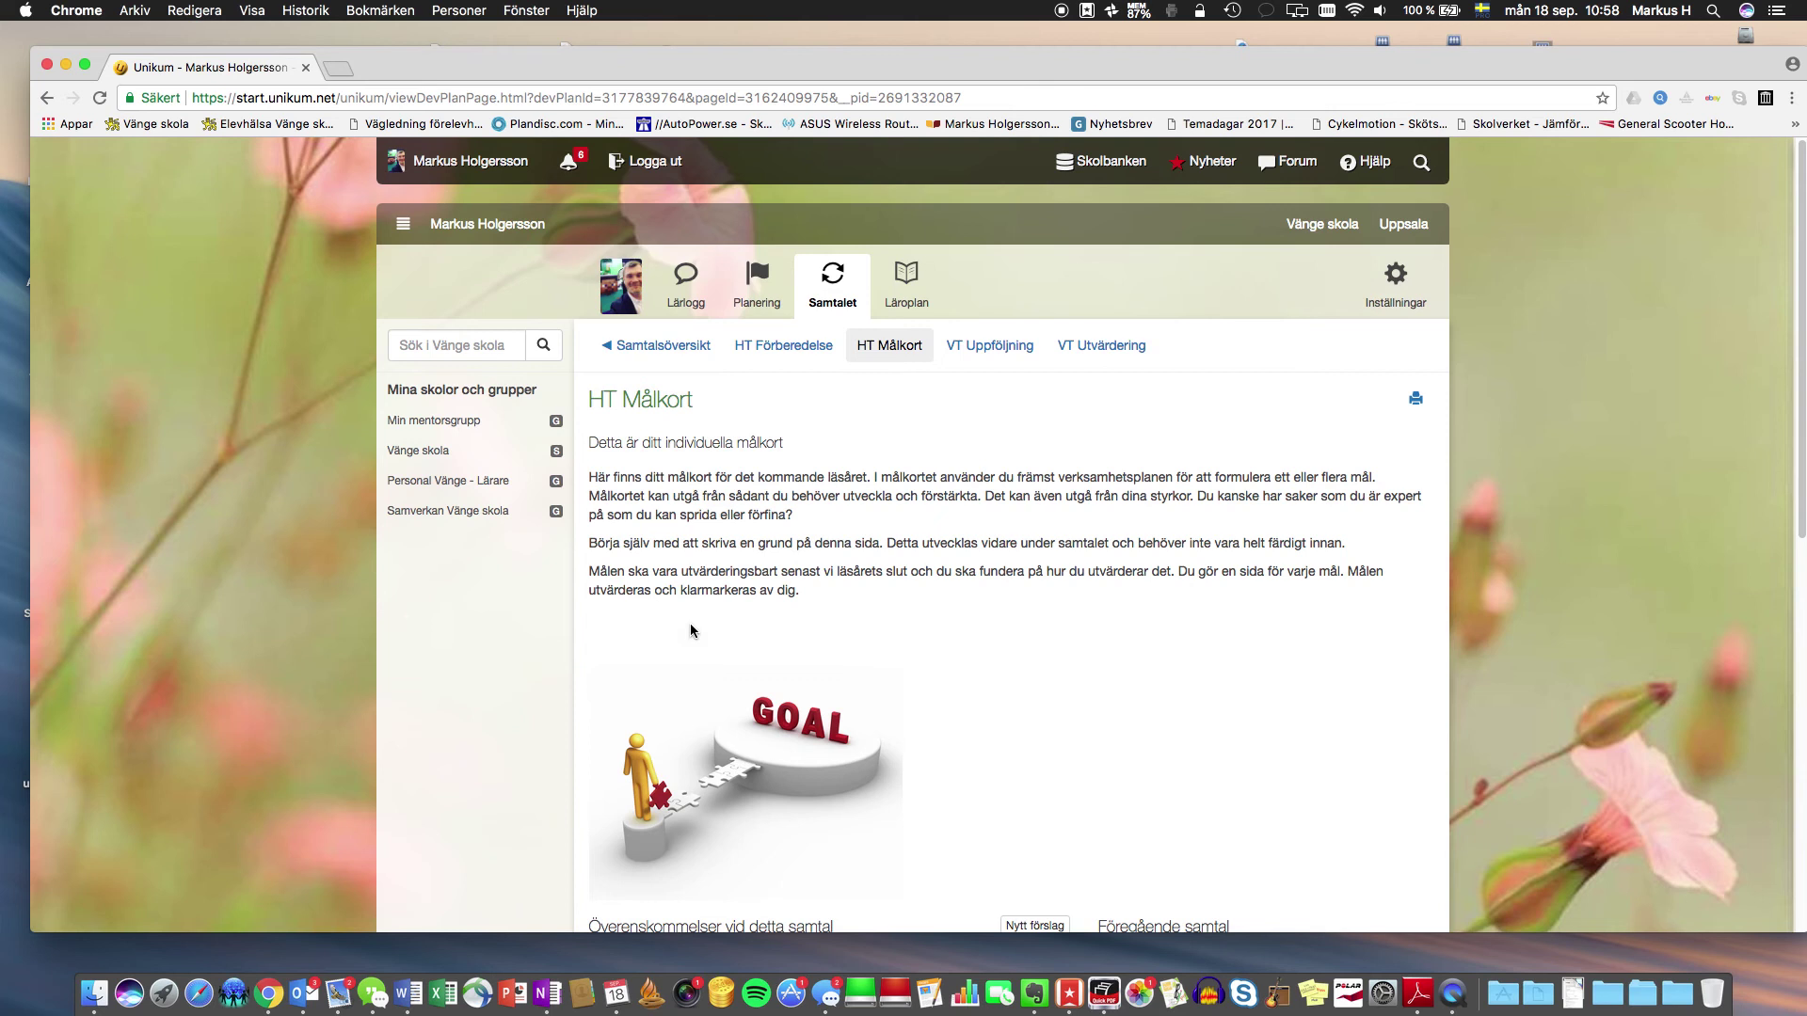
Step: Create a new agreement proposal on HT Målkort titled "Jobba aktivt med KiVa" with the description "dkfjasödklfj"
scroll(695, 621, "down", 5)
scroll(697, 639, "down", 2)
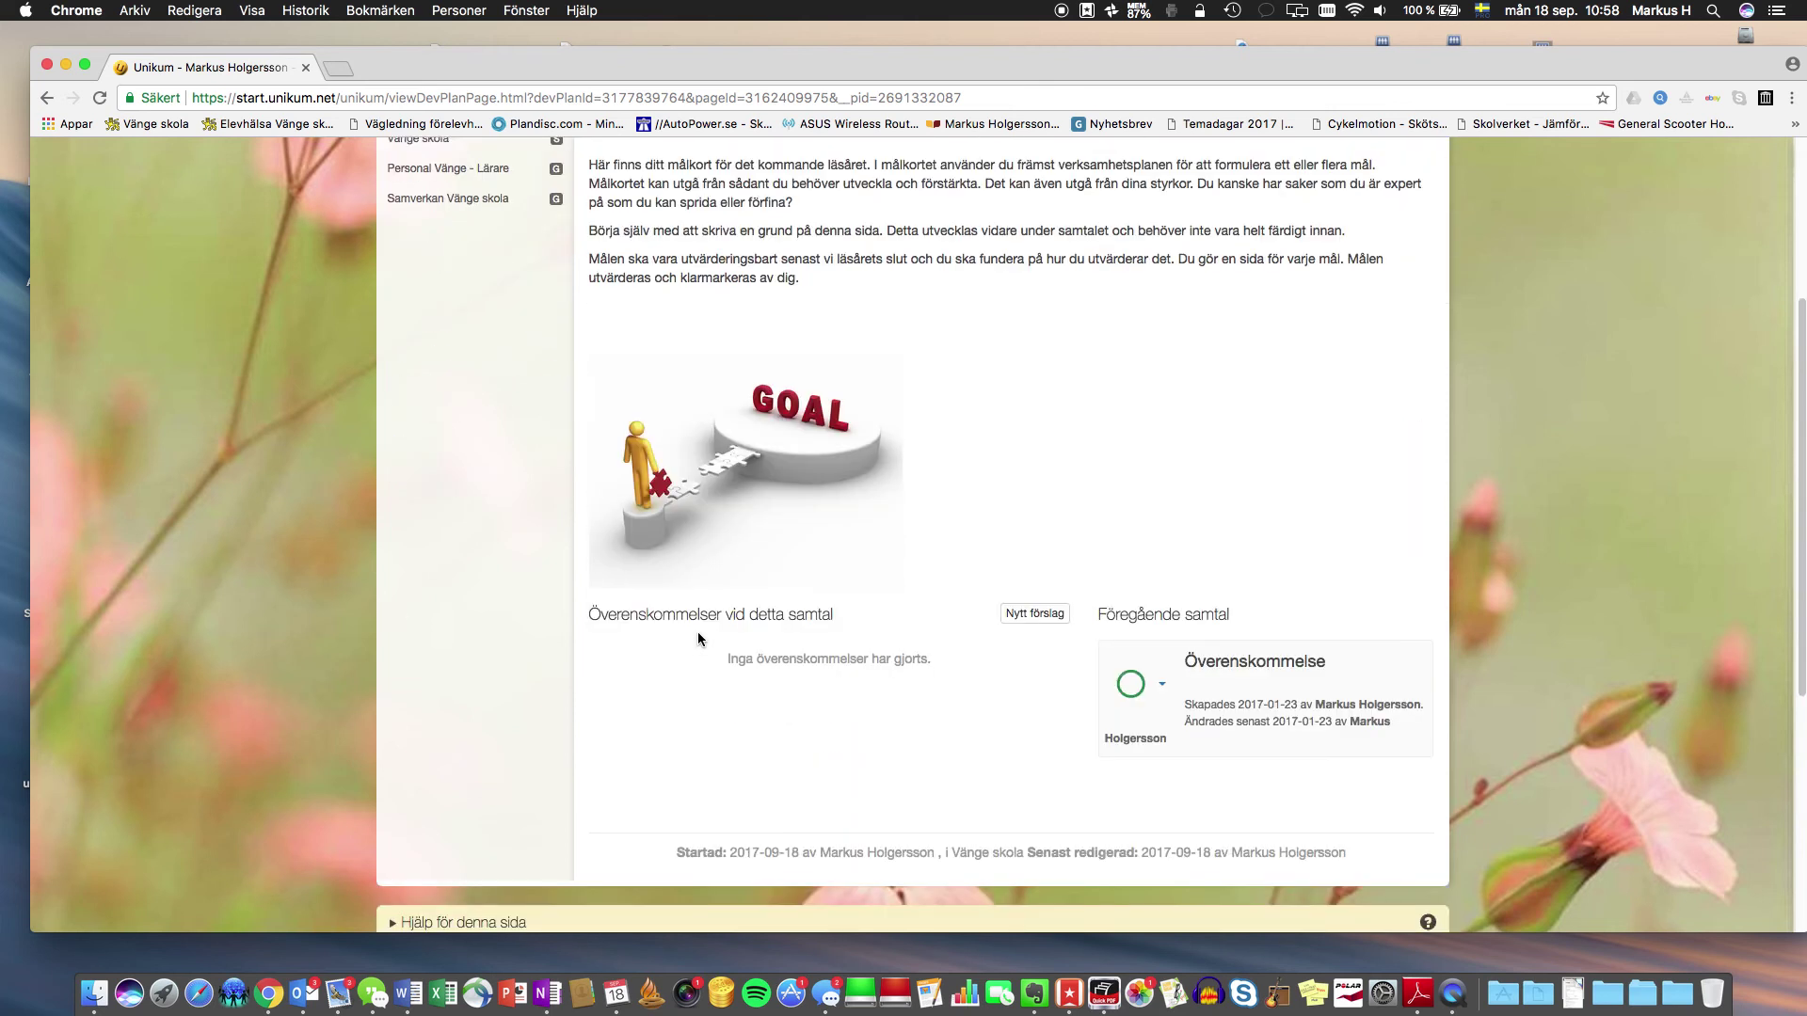
left_click(1026, 615)
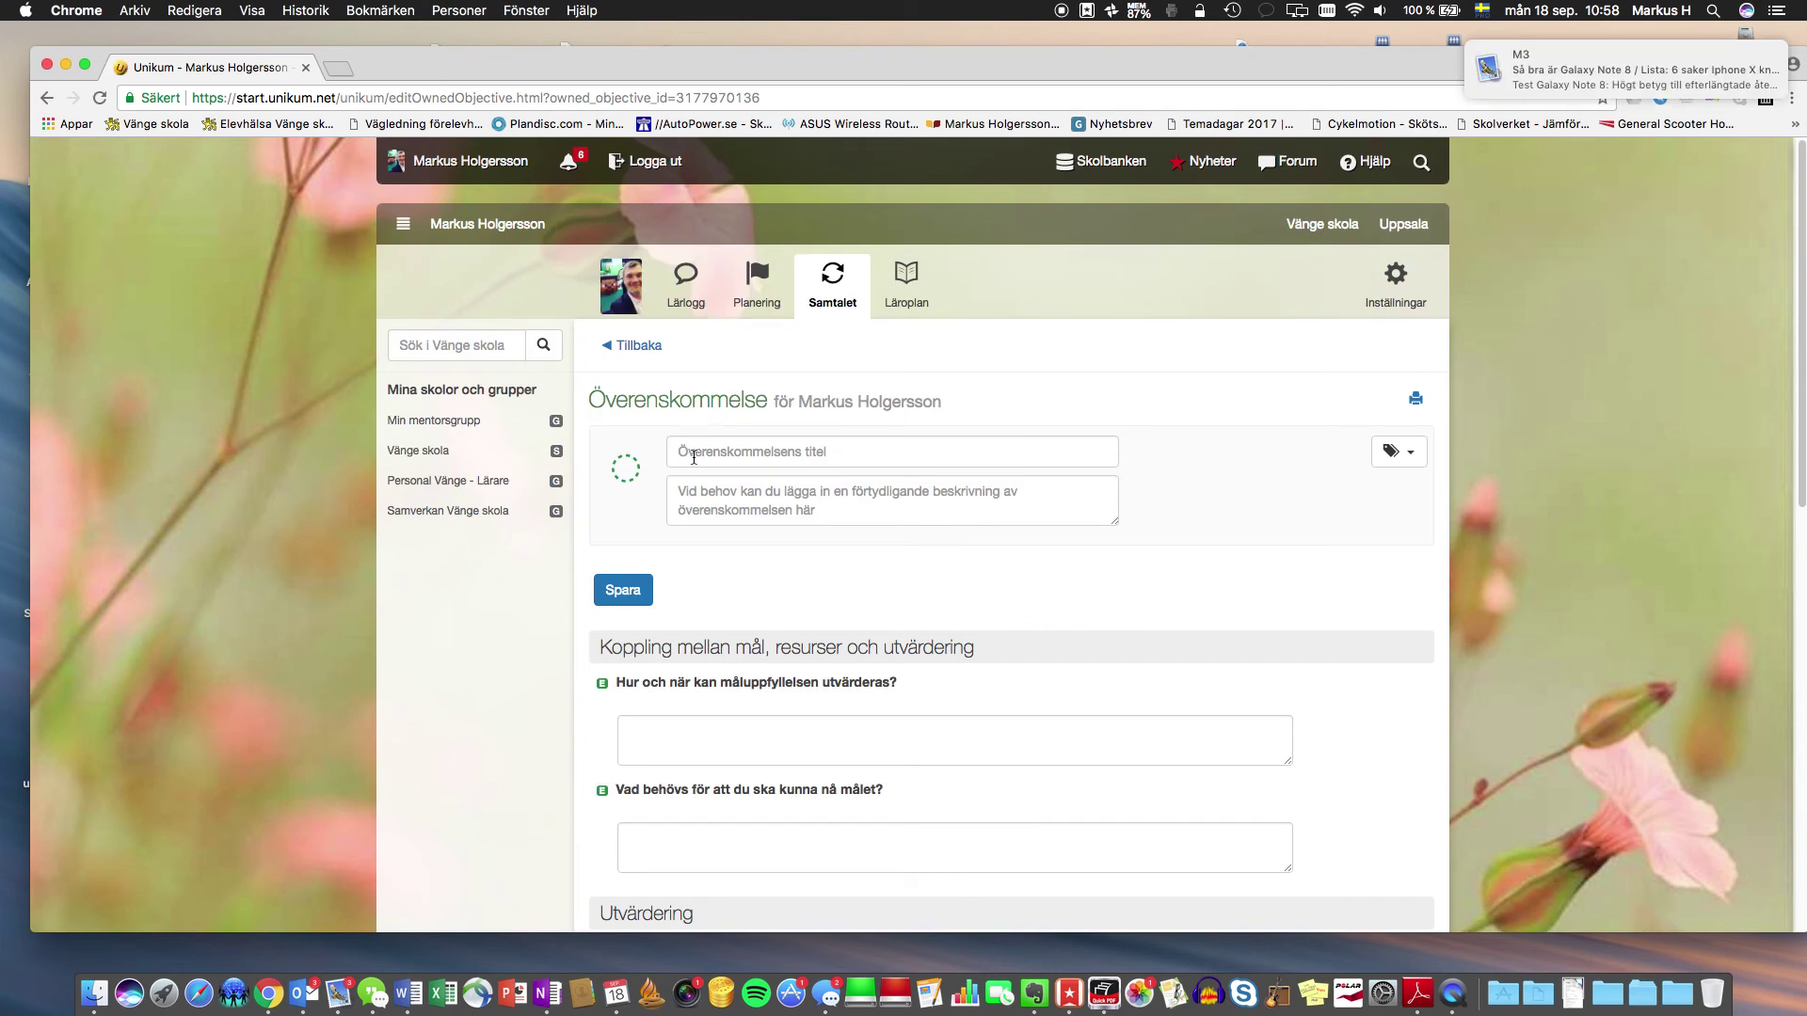
left_click(694, 455)
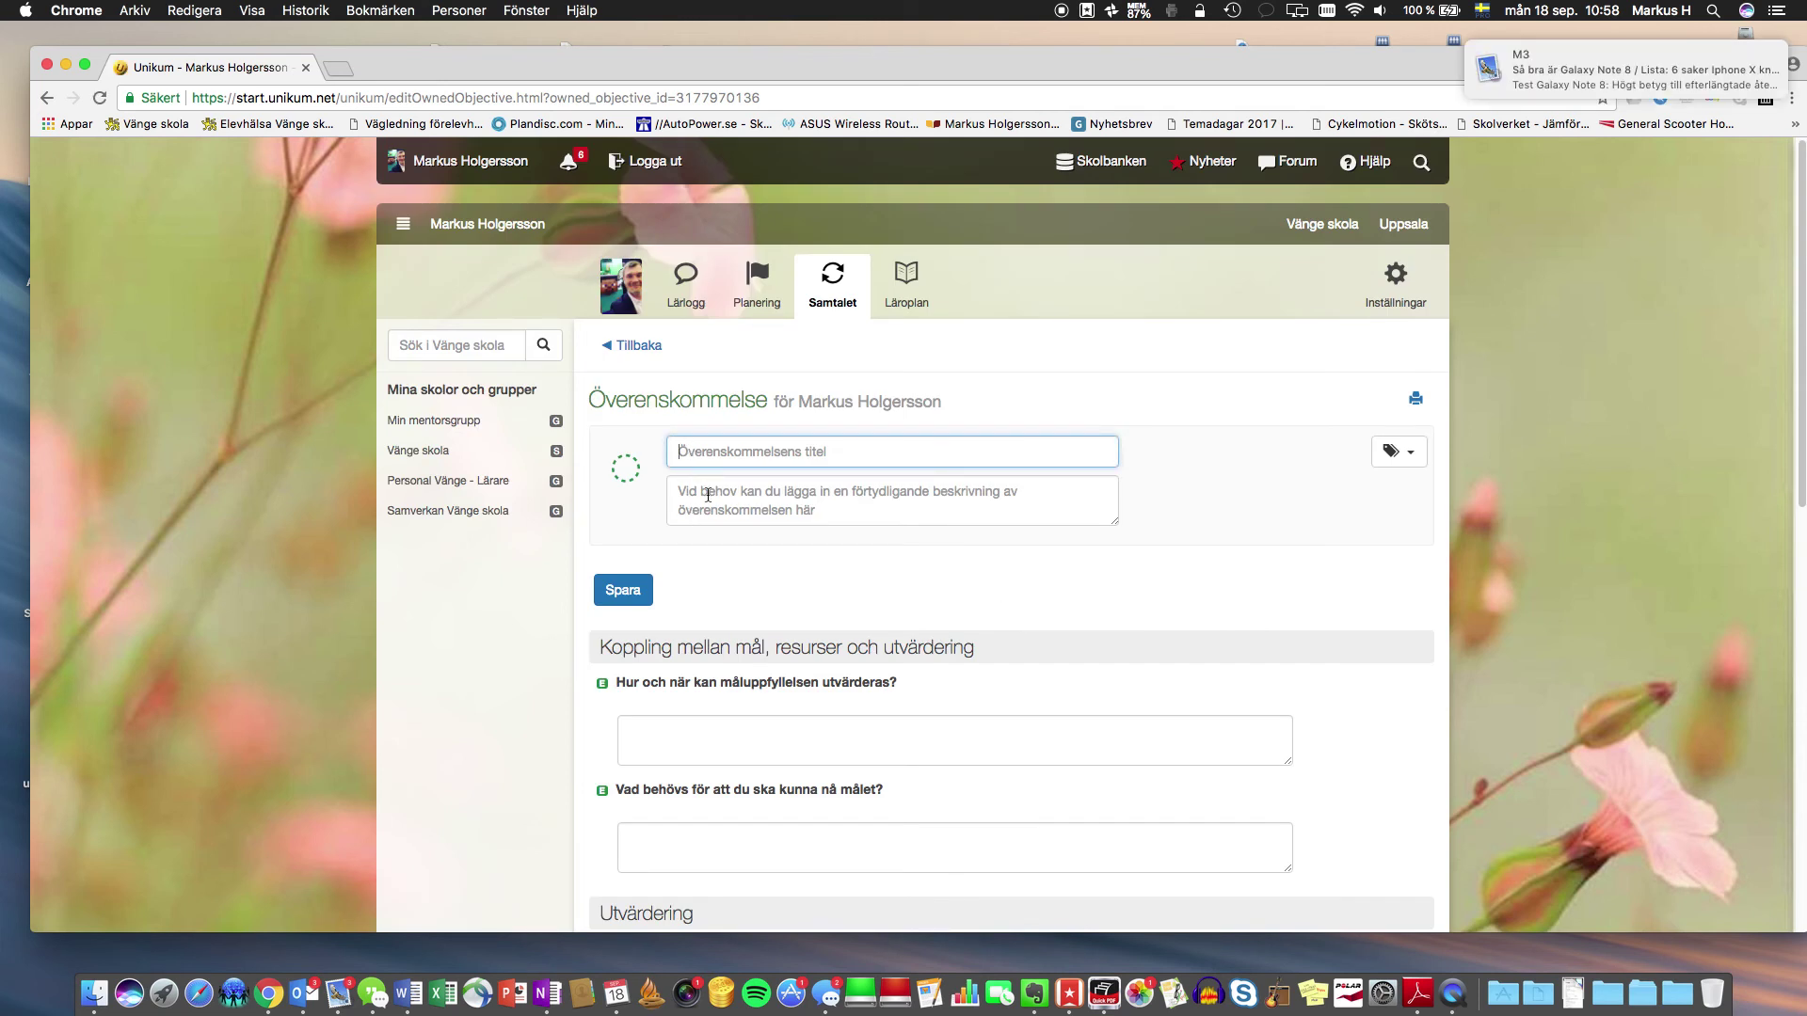
type("JObba")
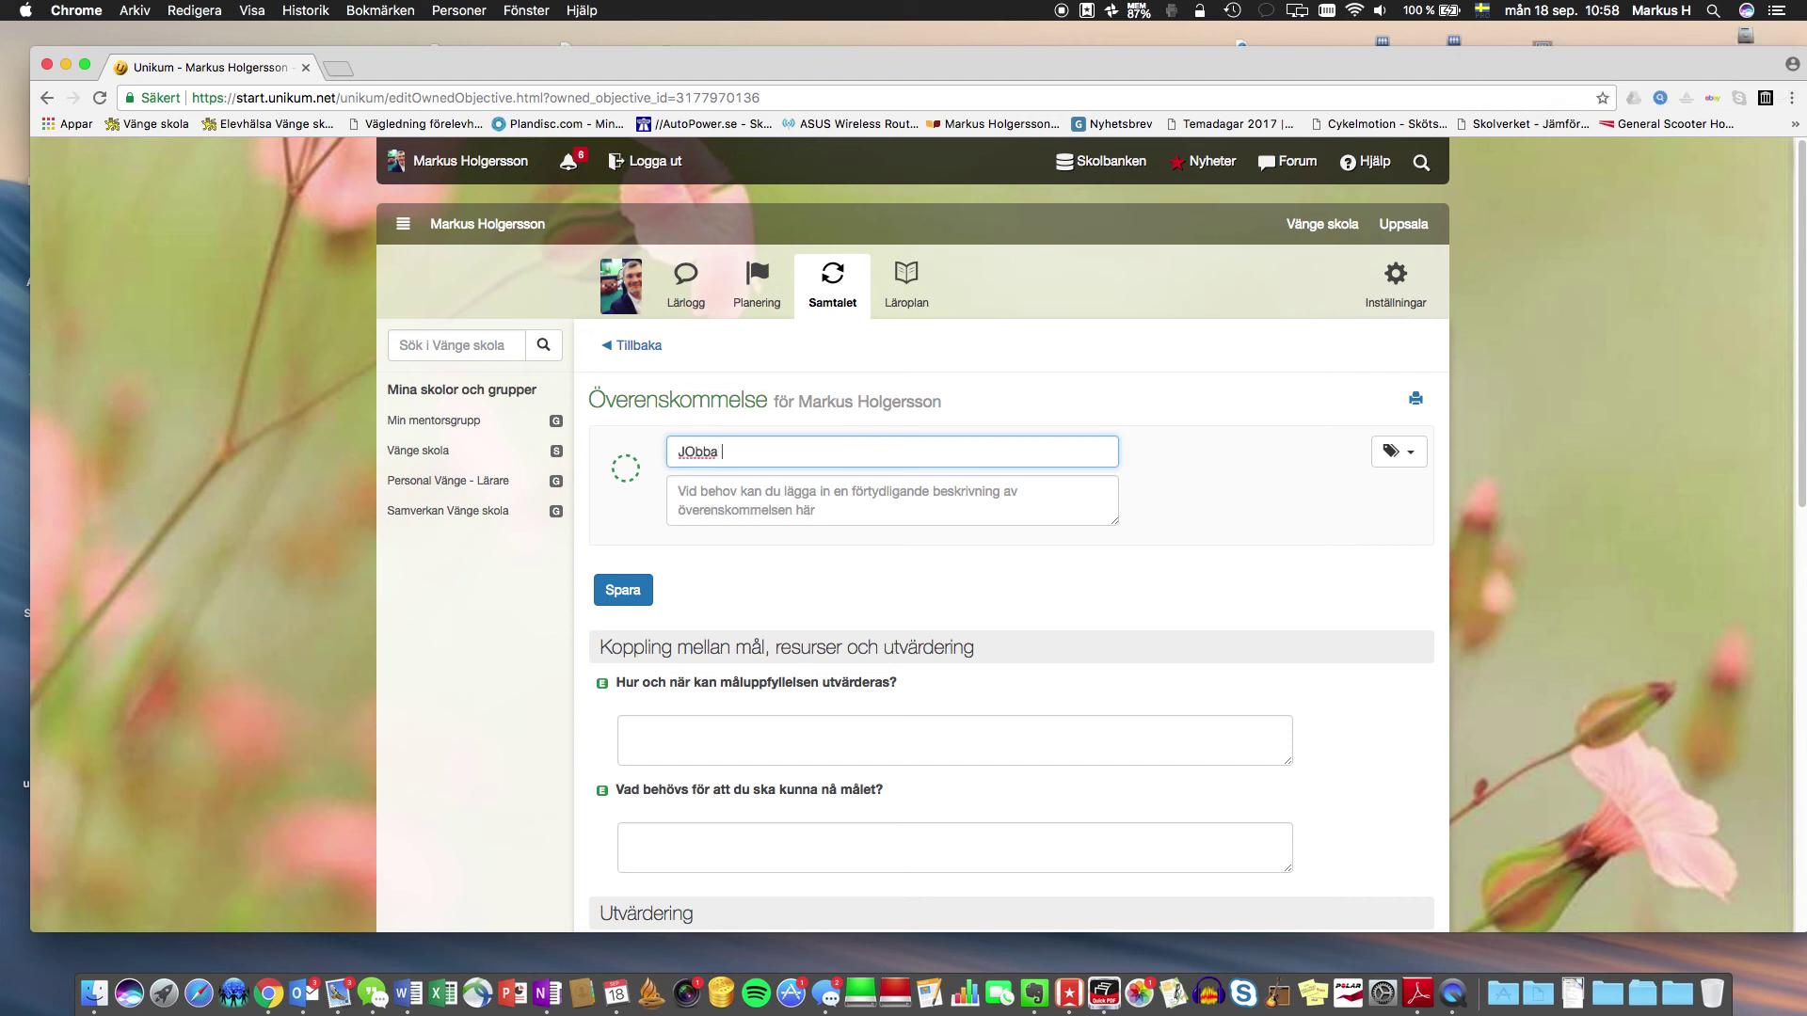
key("BackSpace")
key("BackSpace")
key("BackSpace")
type("bba aktivt me")
left_click(678, 491)
type("dkfjasödklfj")
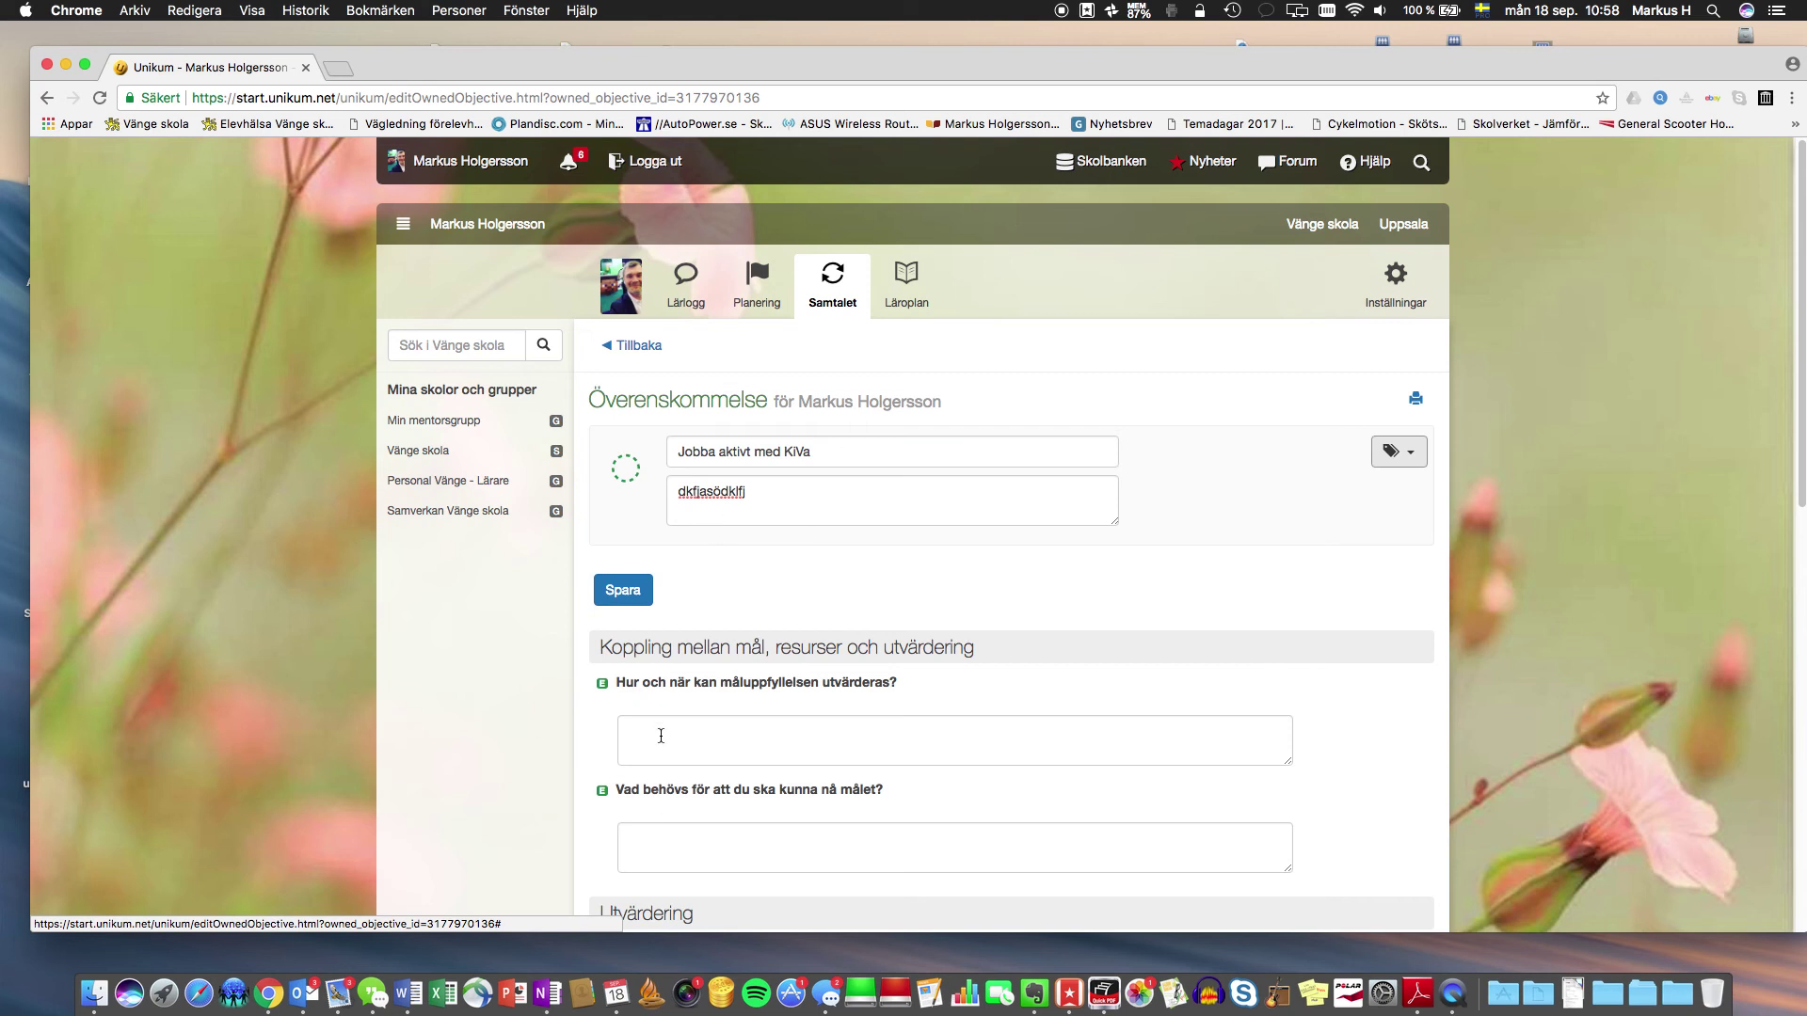
Step: Examine the agreement's fields for goal evaluation, what is needed to reach the goal, Utvärdering, linked material and curriculum links
left_click(678, 750)
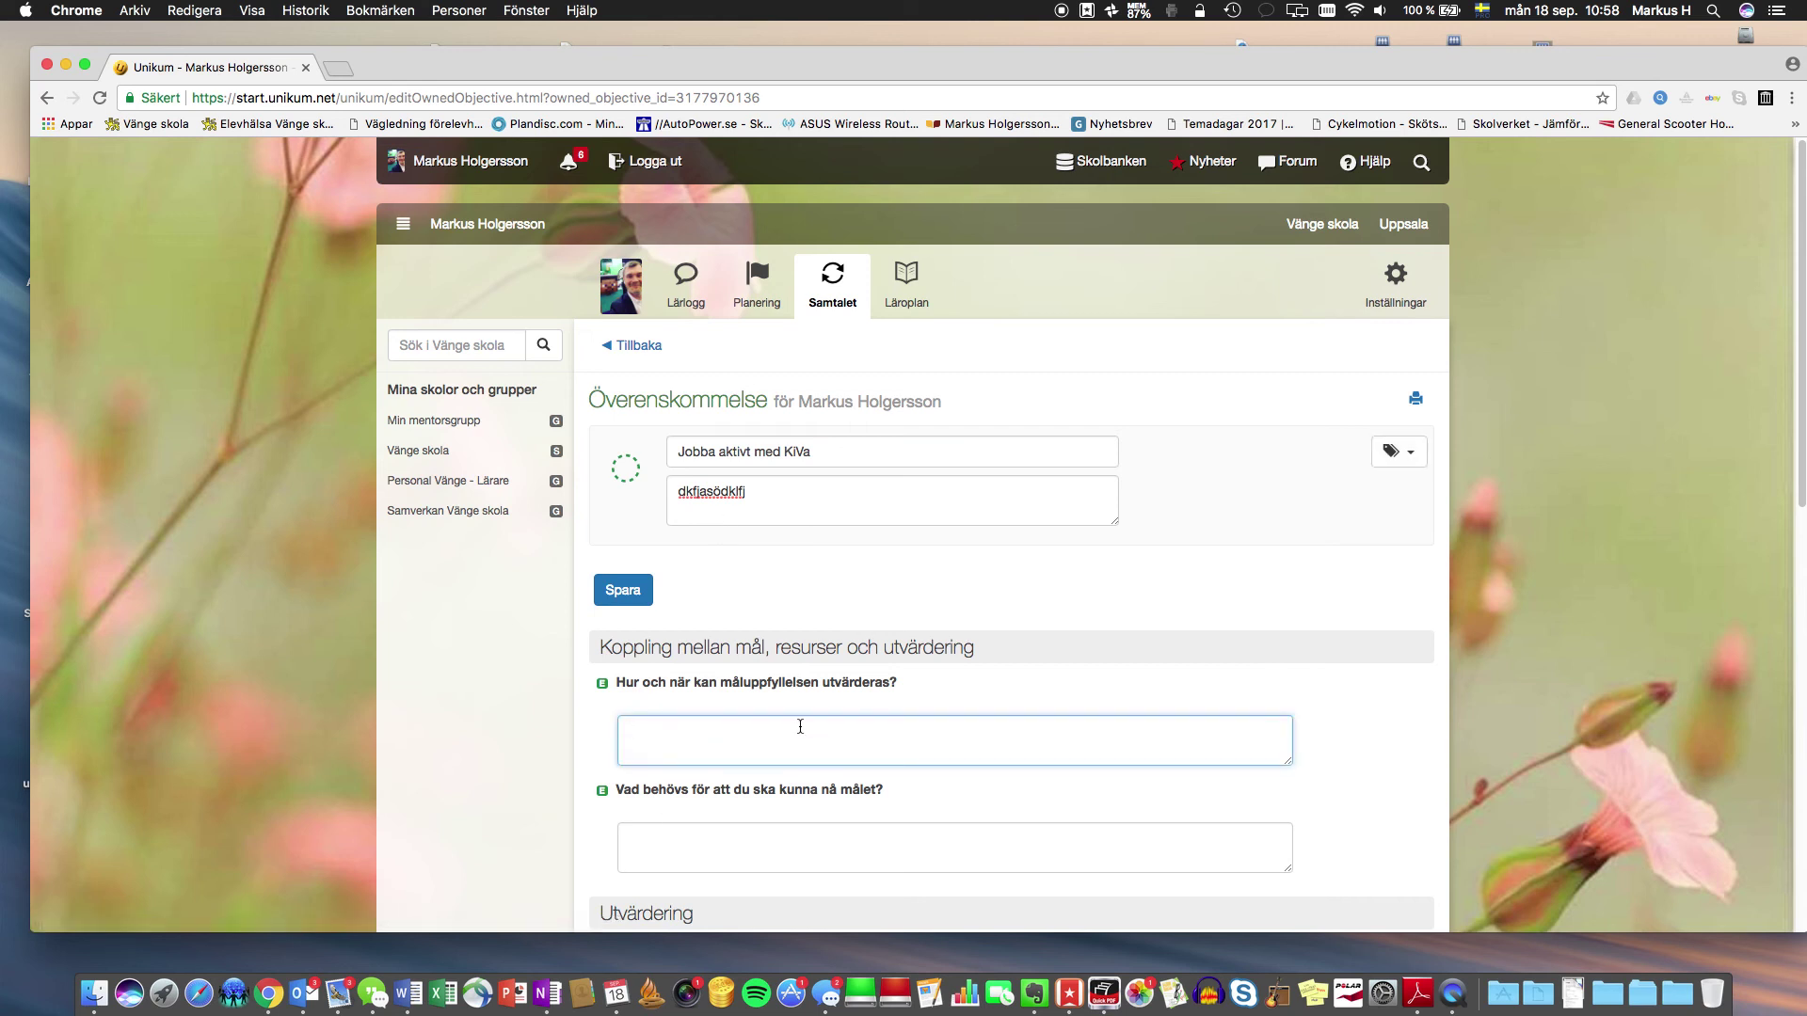
scroll(800, 727, "down", 3)
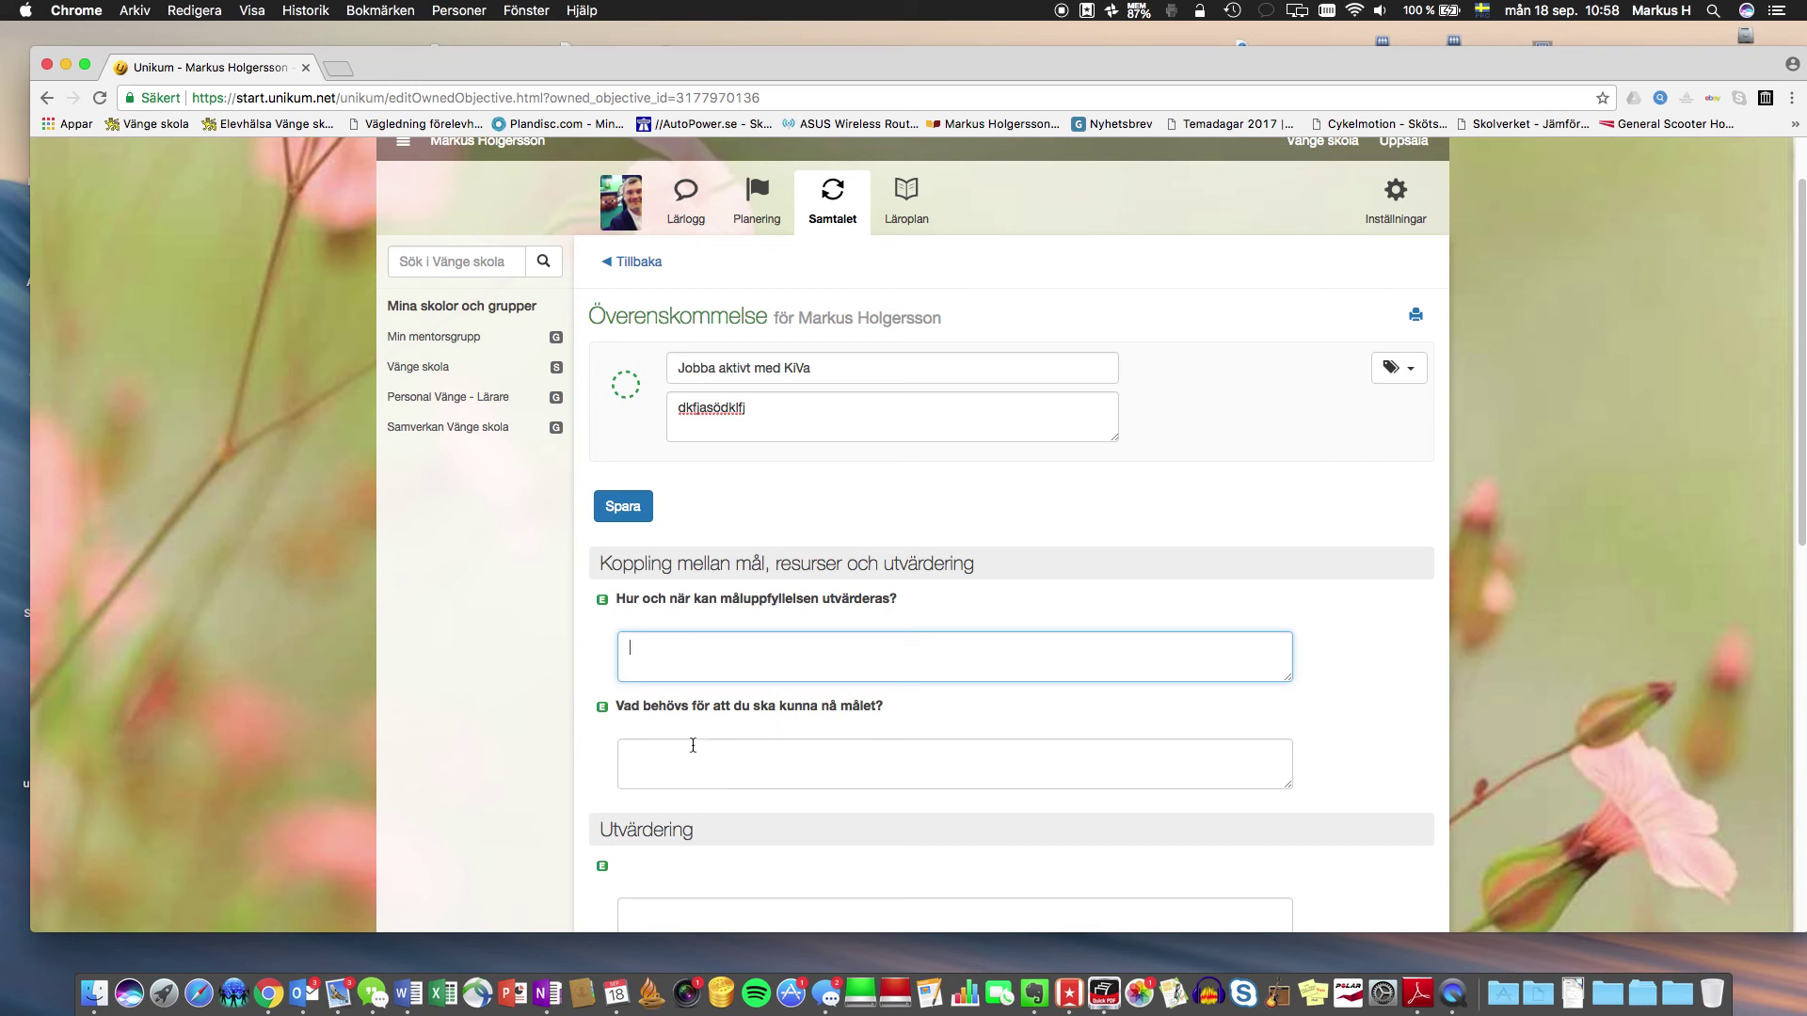
left_click(649, 757)
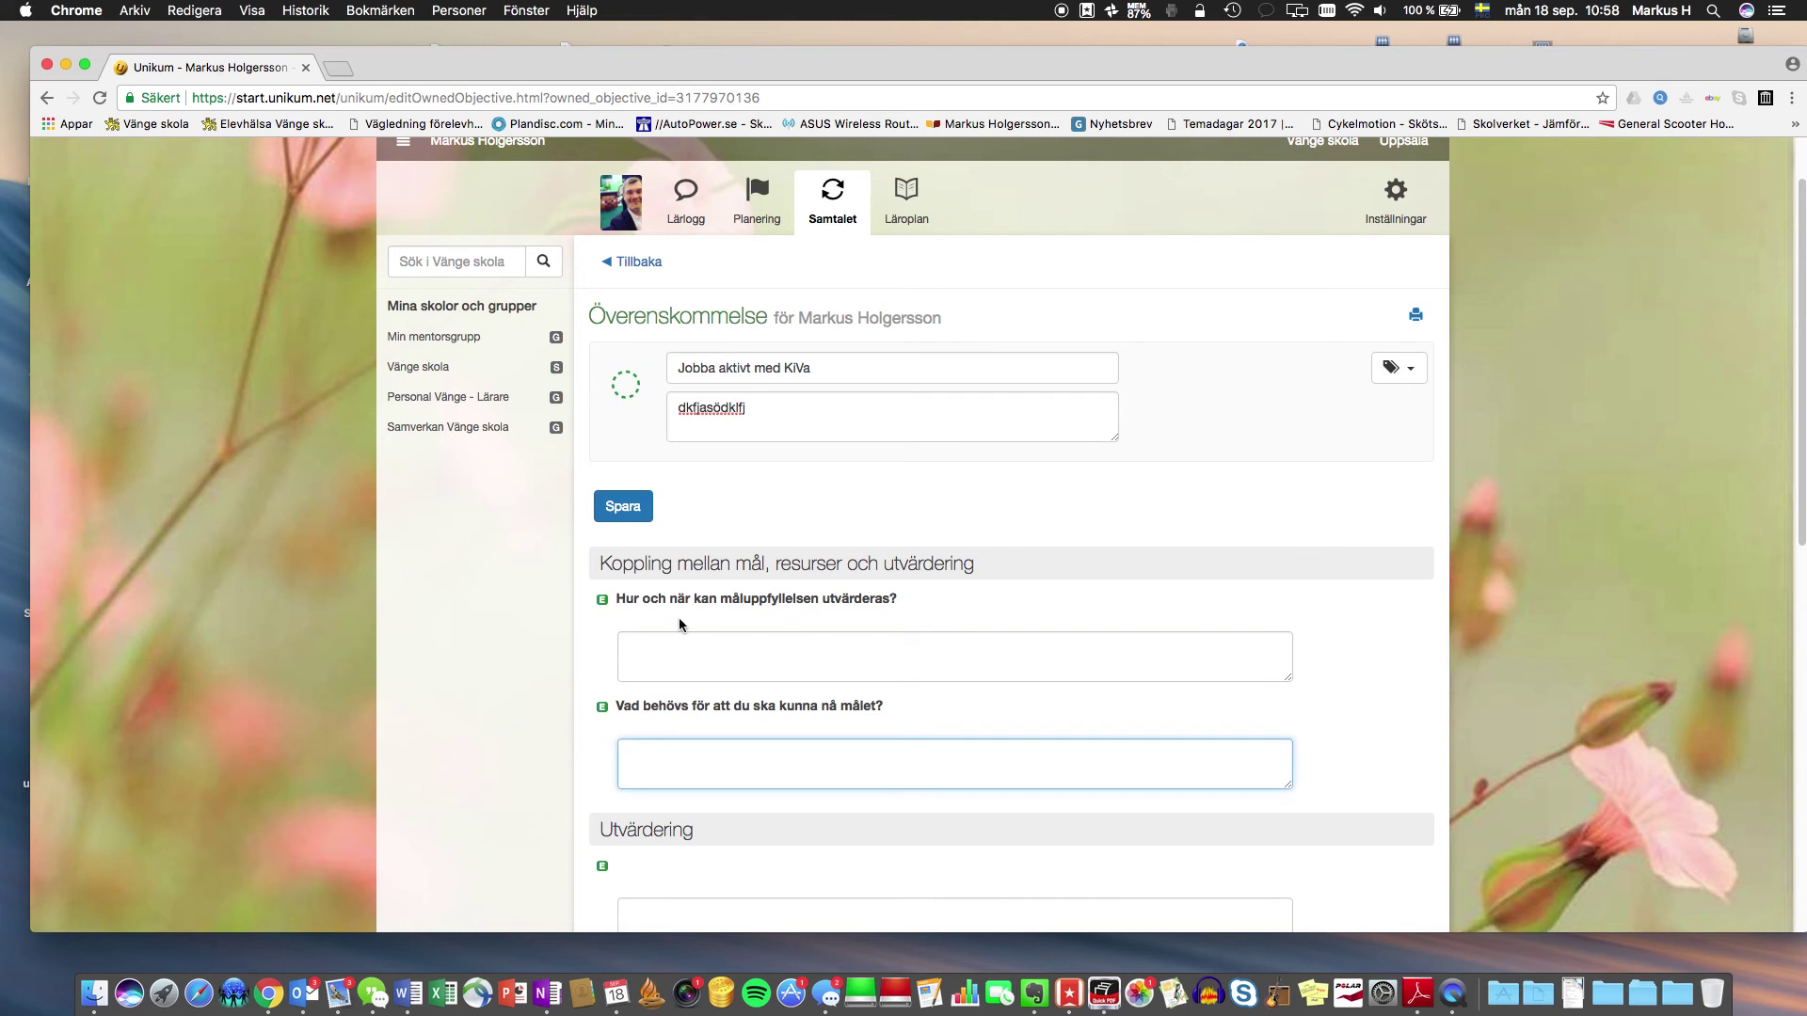
left_click(699, 651)
scroll(699, 651, "down", 5)
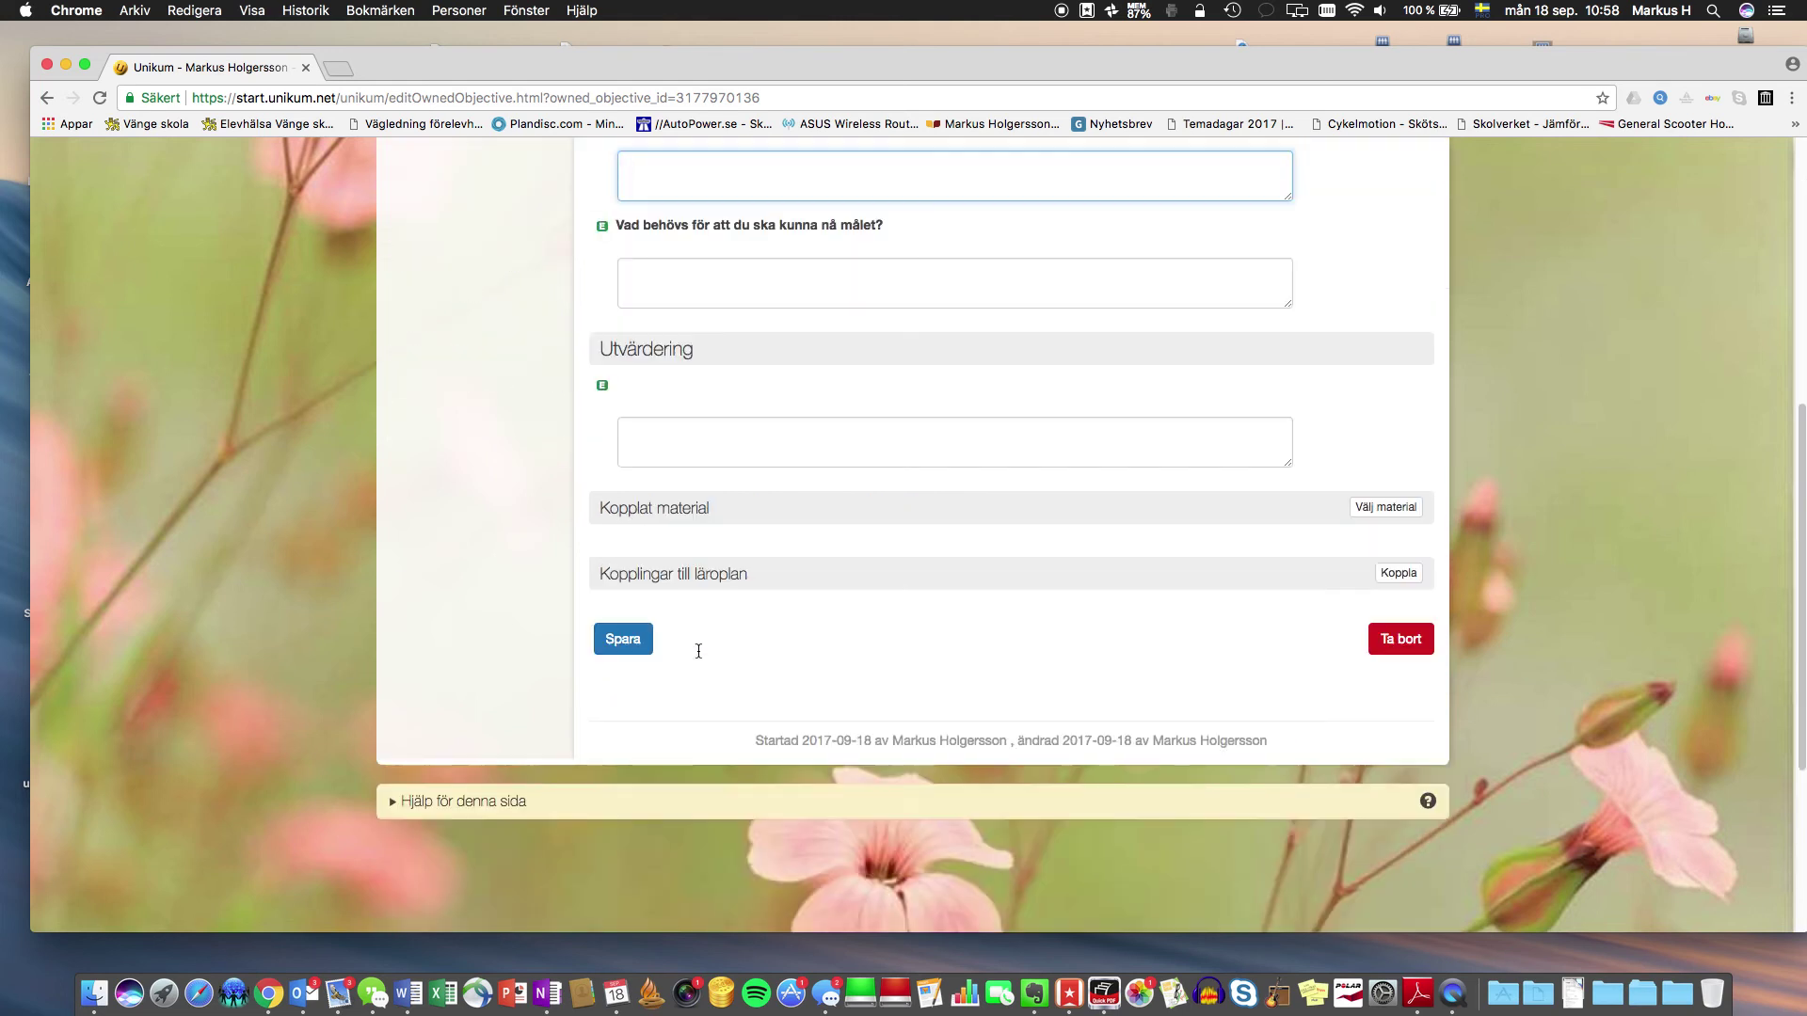
scroll(734, 715, "up", 2)
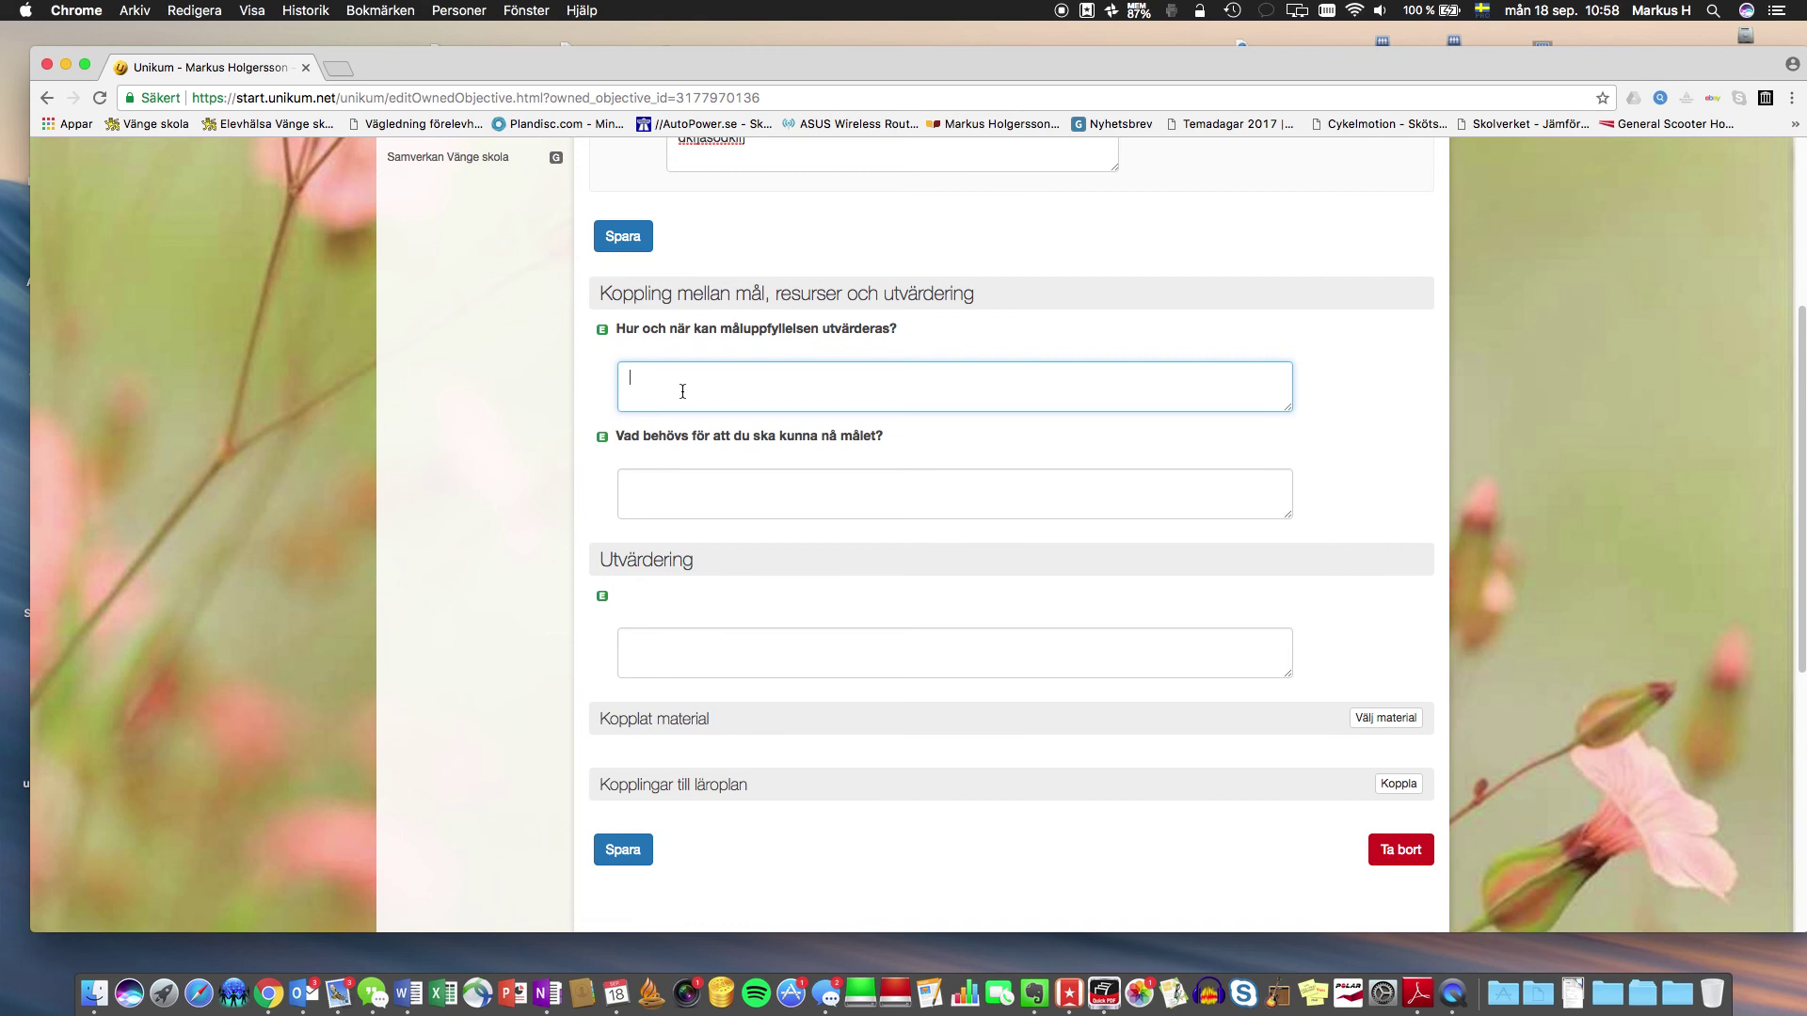
left_click(687, 659)
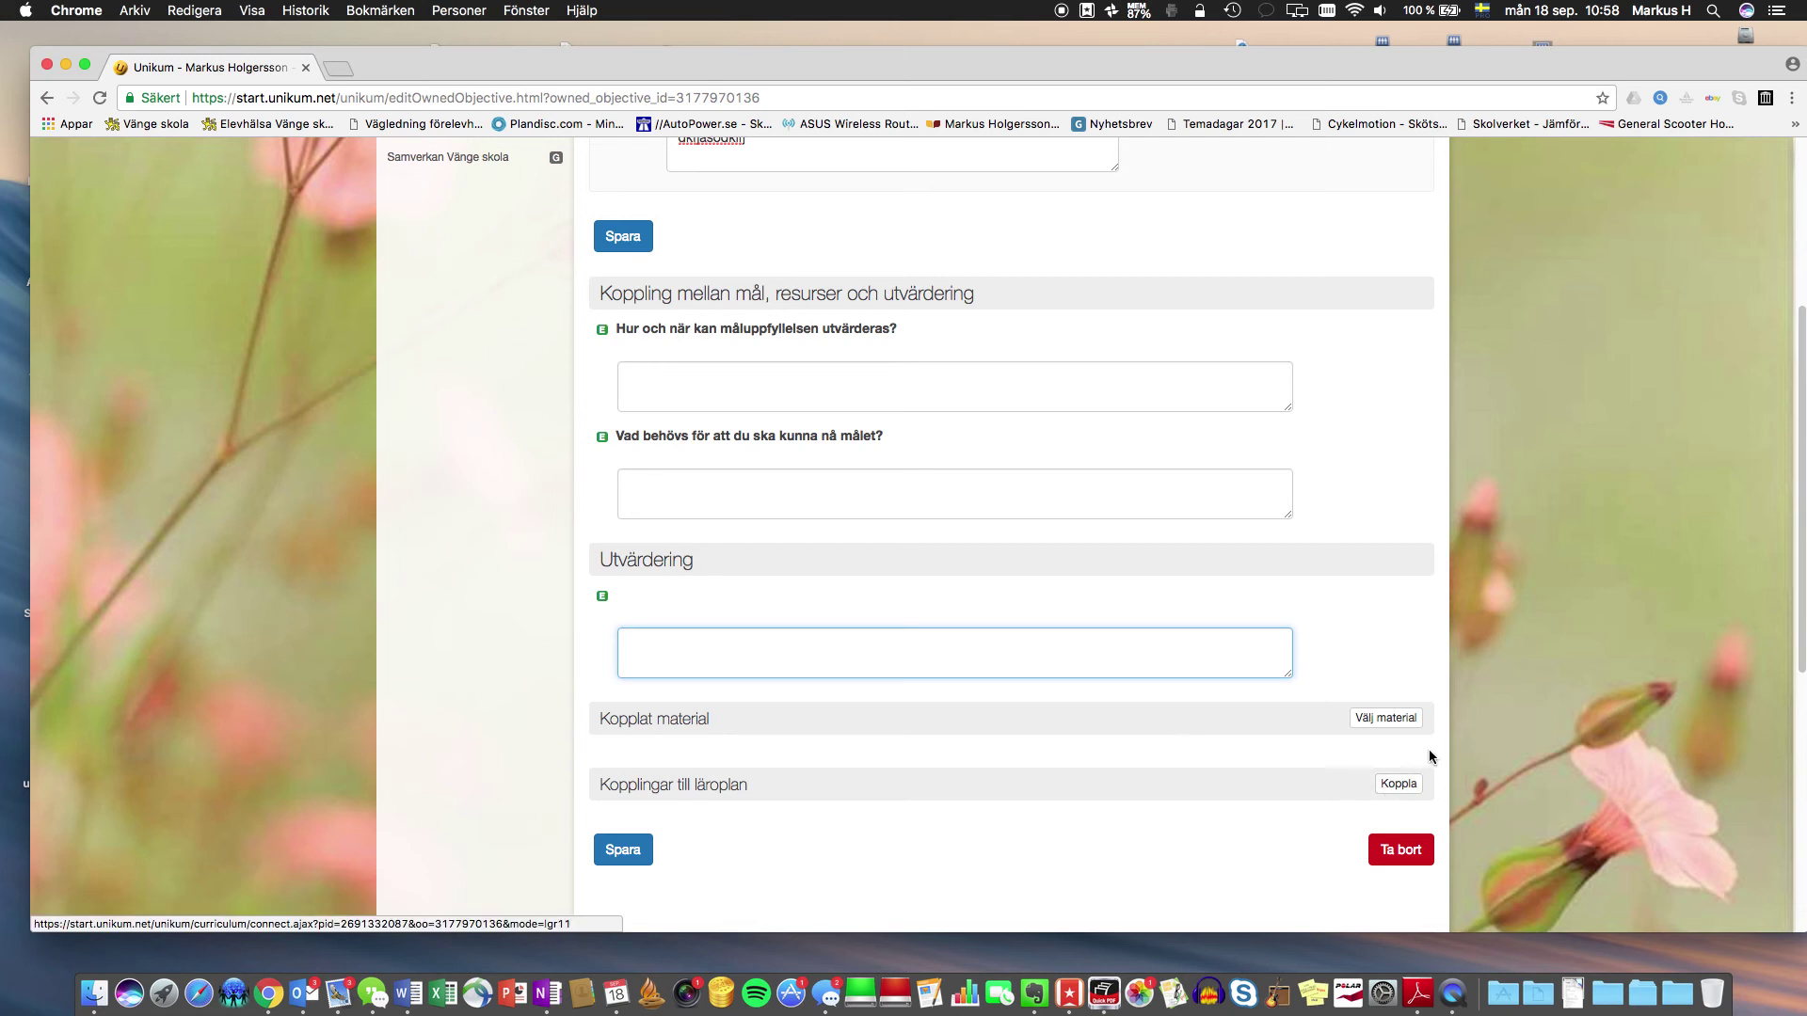
left_click(697, 502)
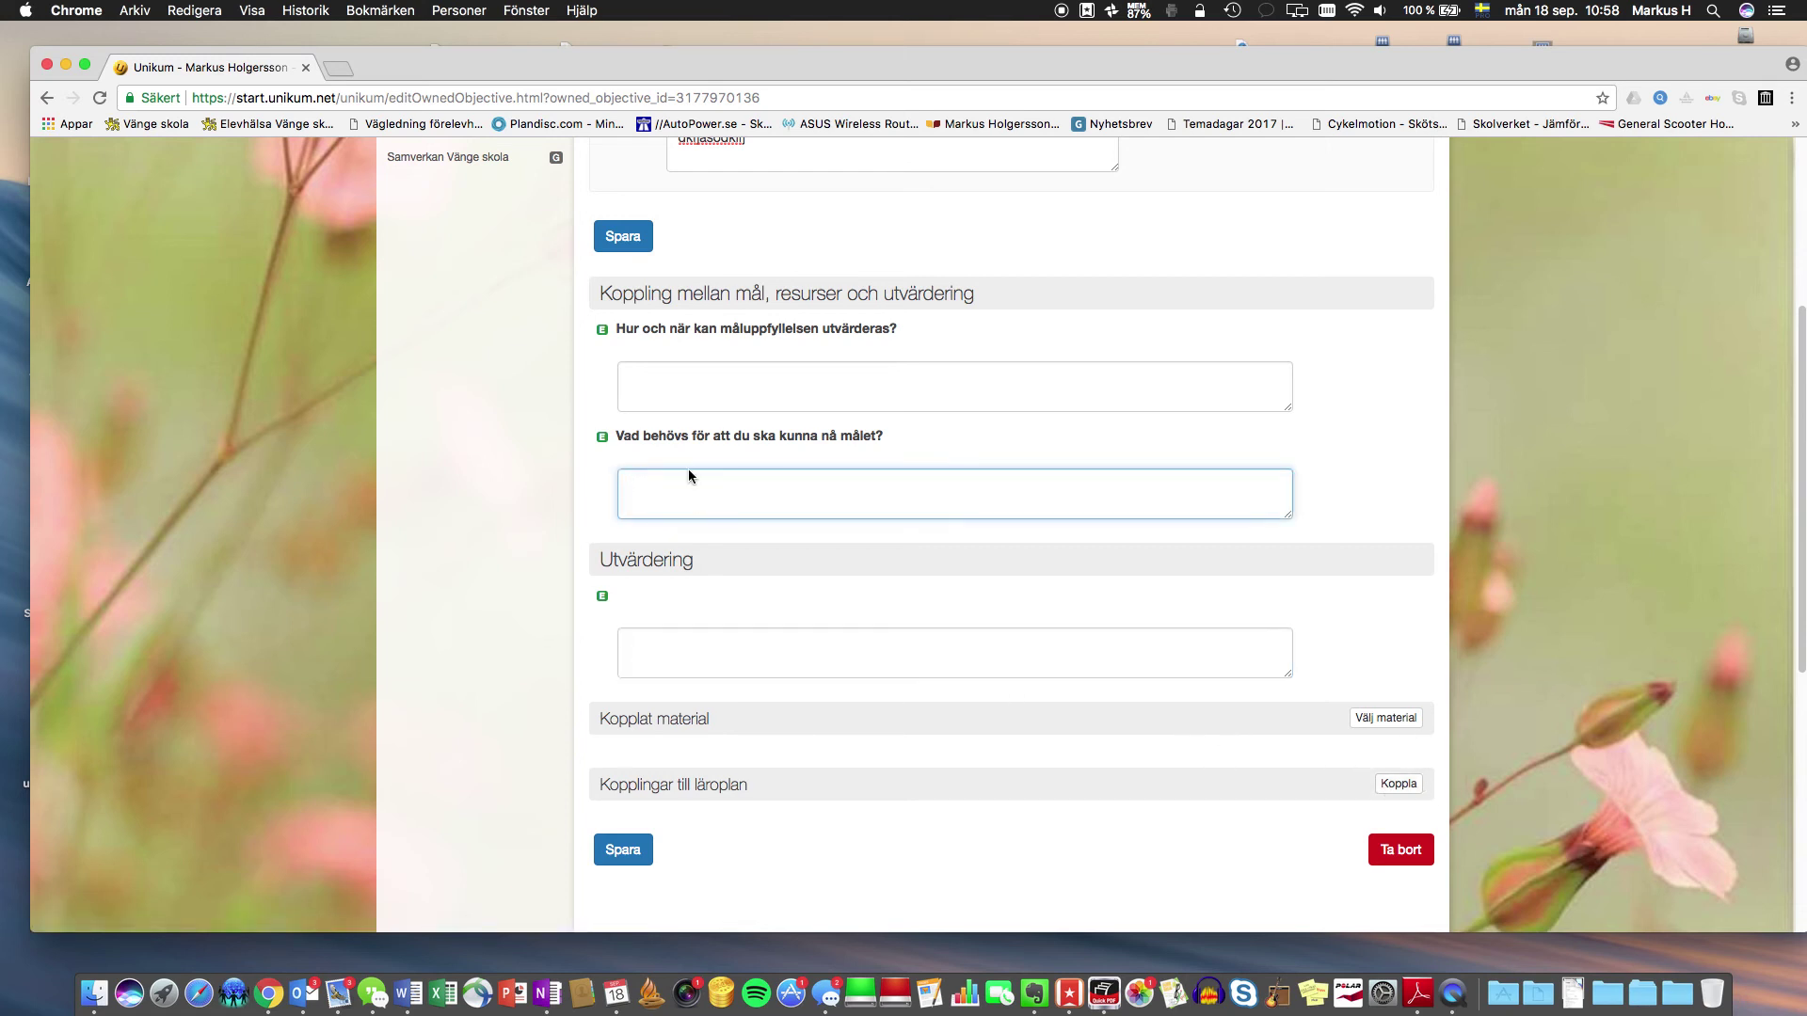
left_click(758, 366)
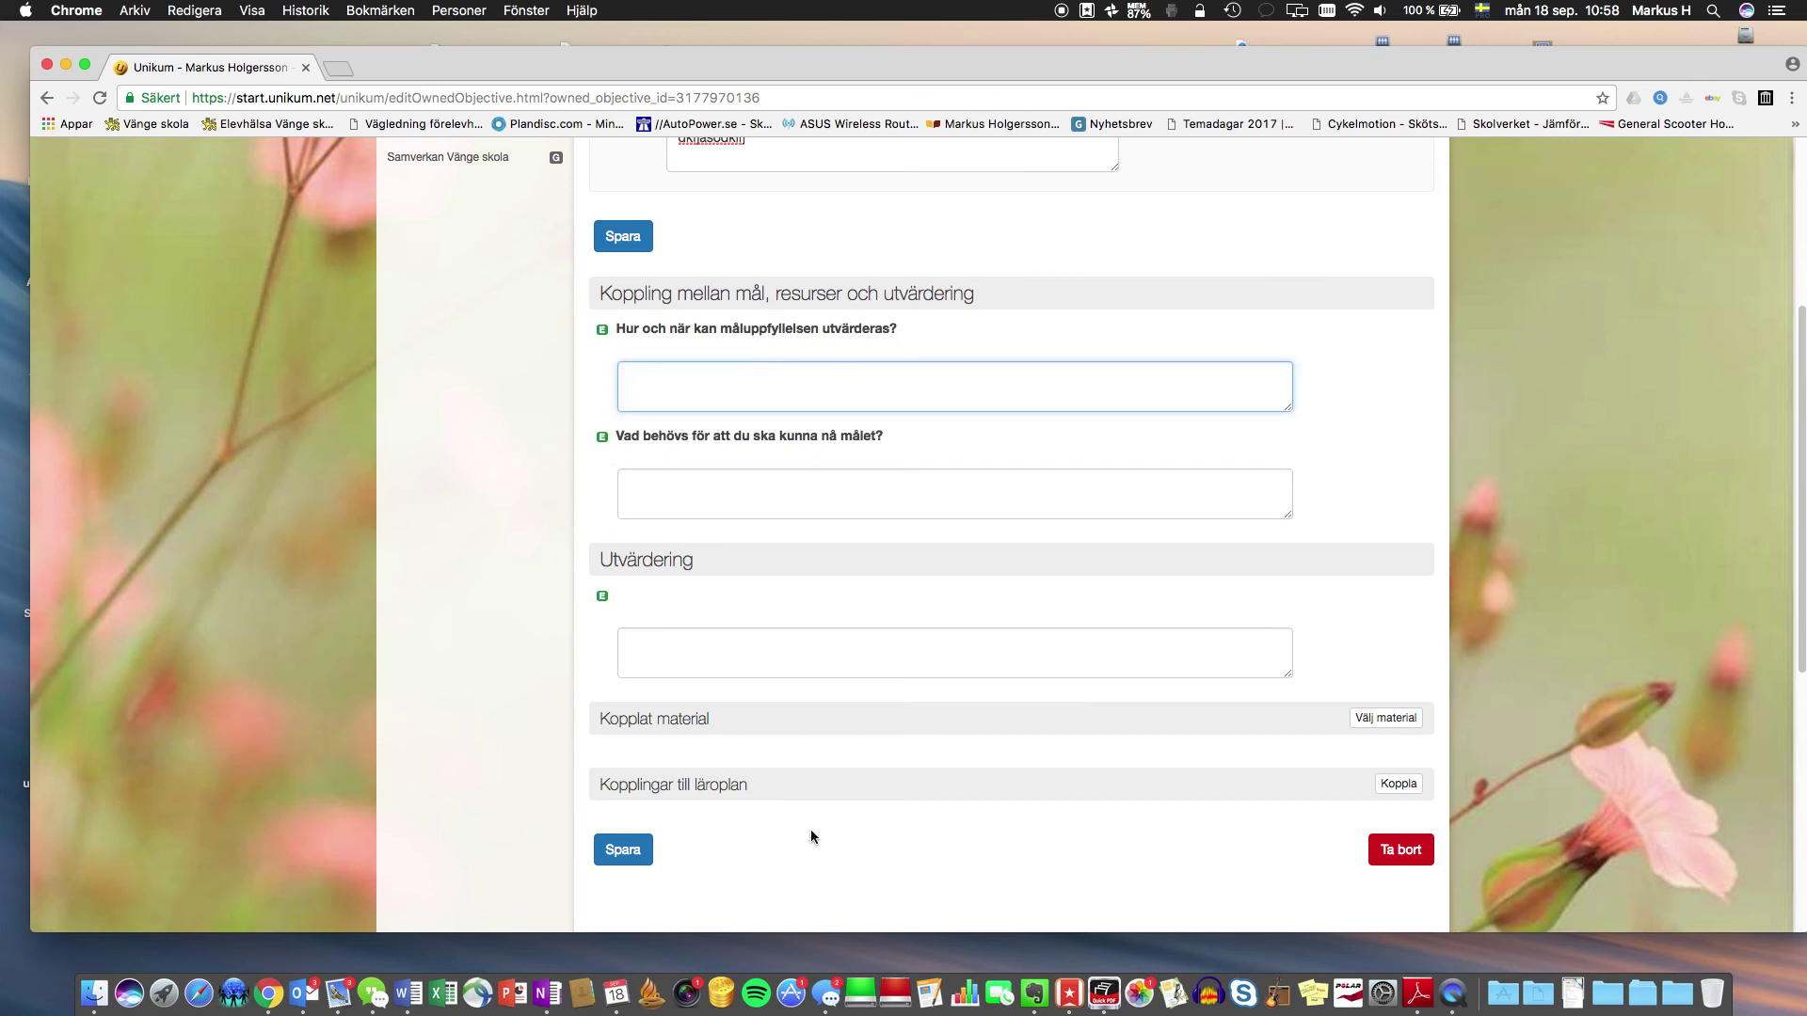
scroll(962, 687, "up", 5)
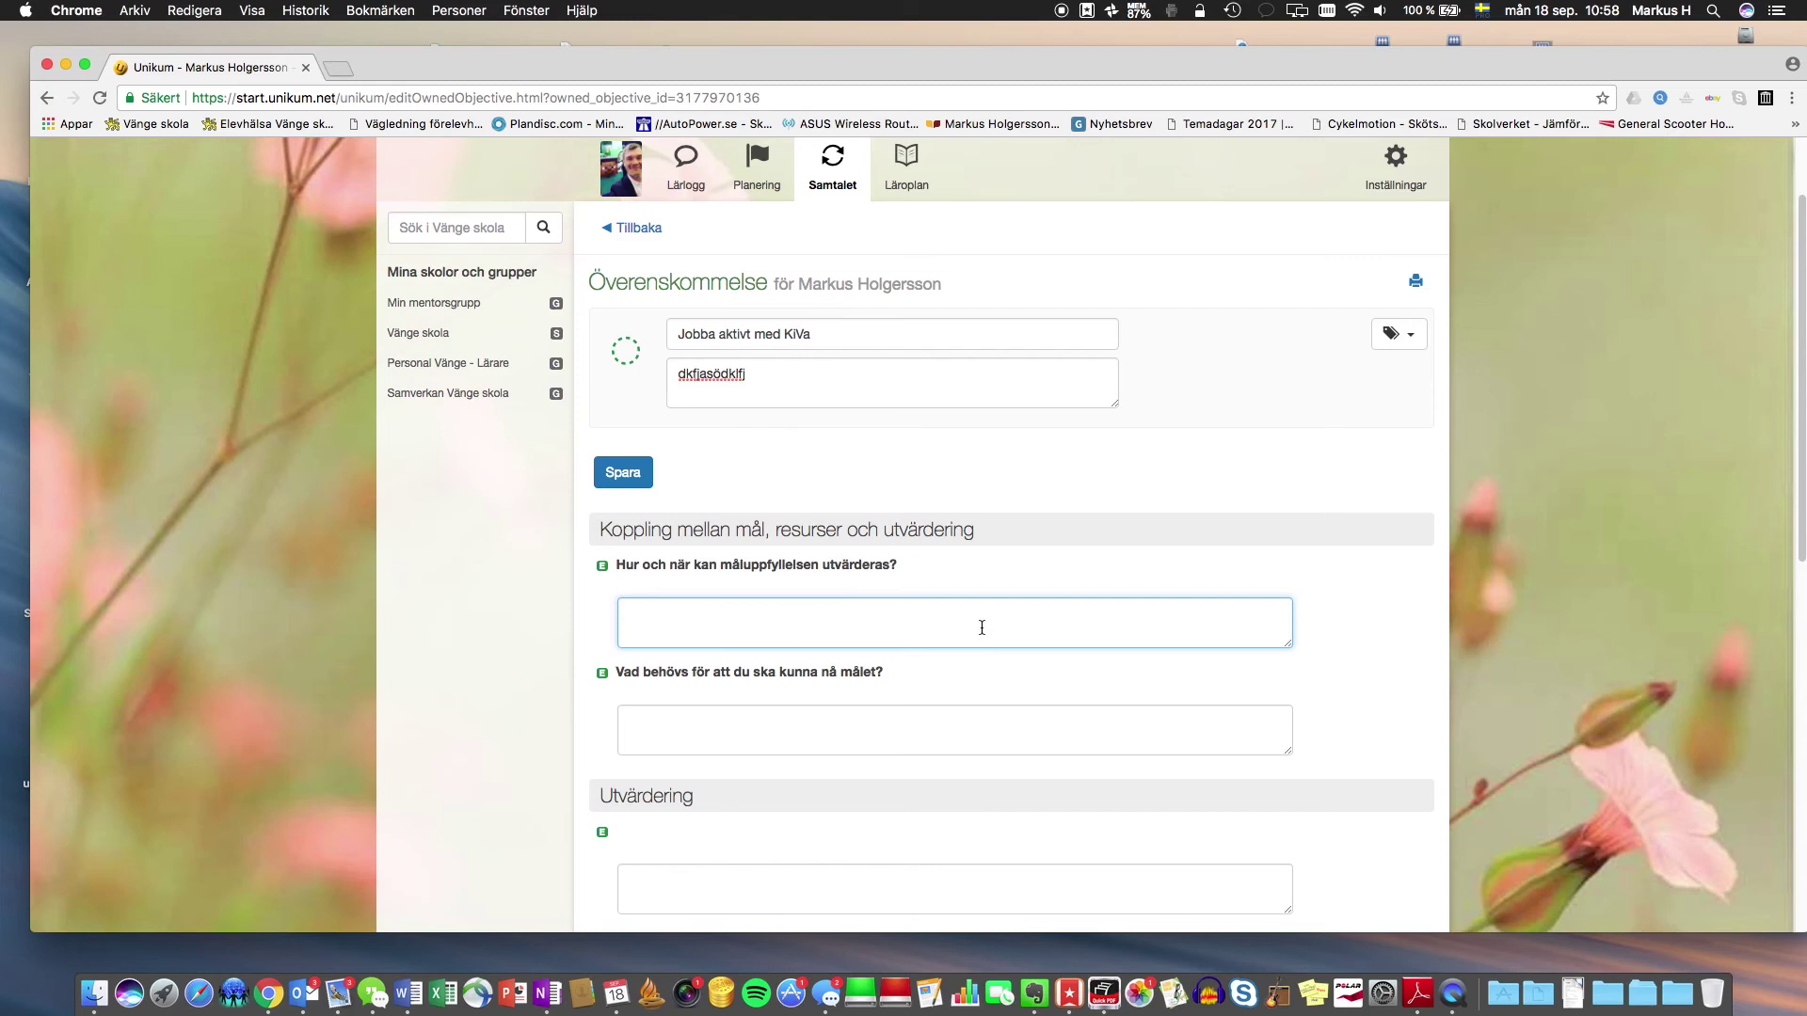
left_click(777, 745)
left_click(711, 622)
Step: Save the agreement proposal and return through HT Målkort to the conversation overview
left_click(639, 481)
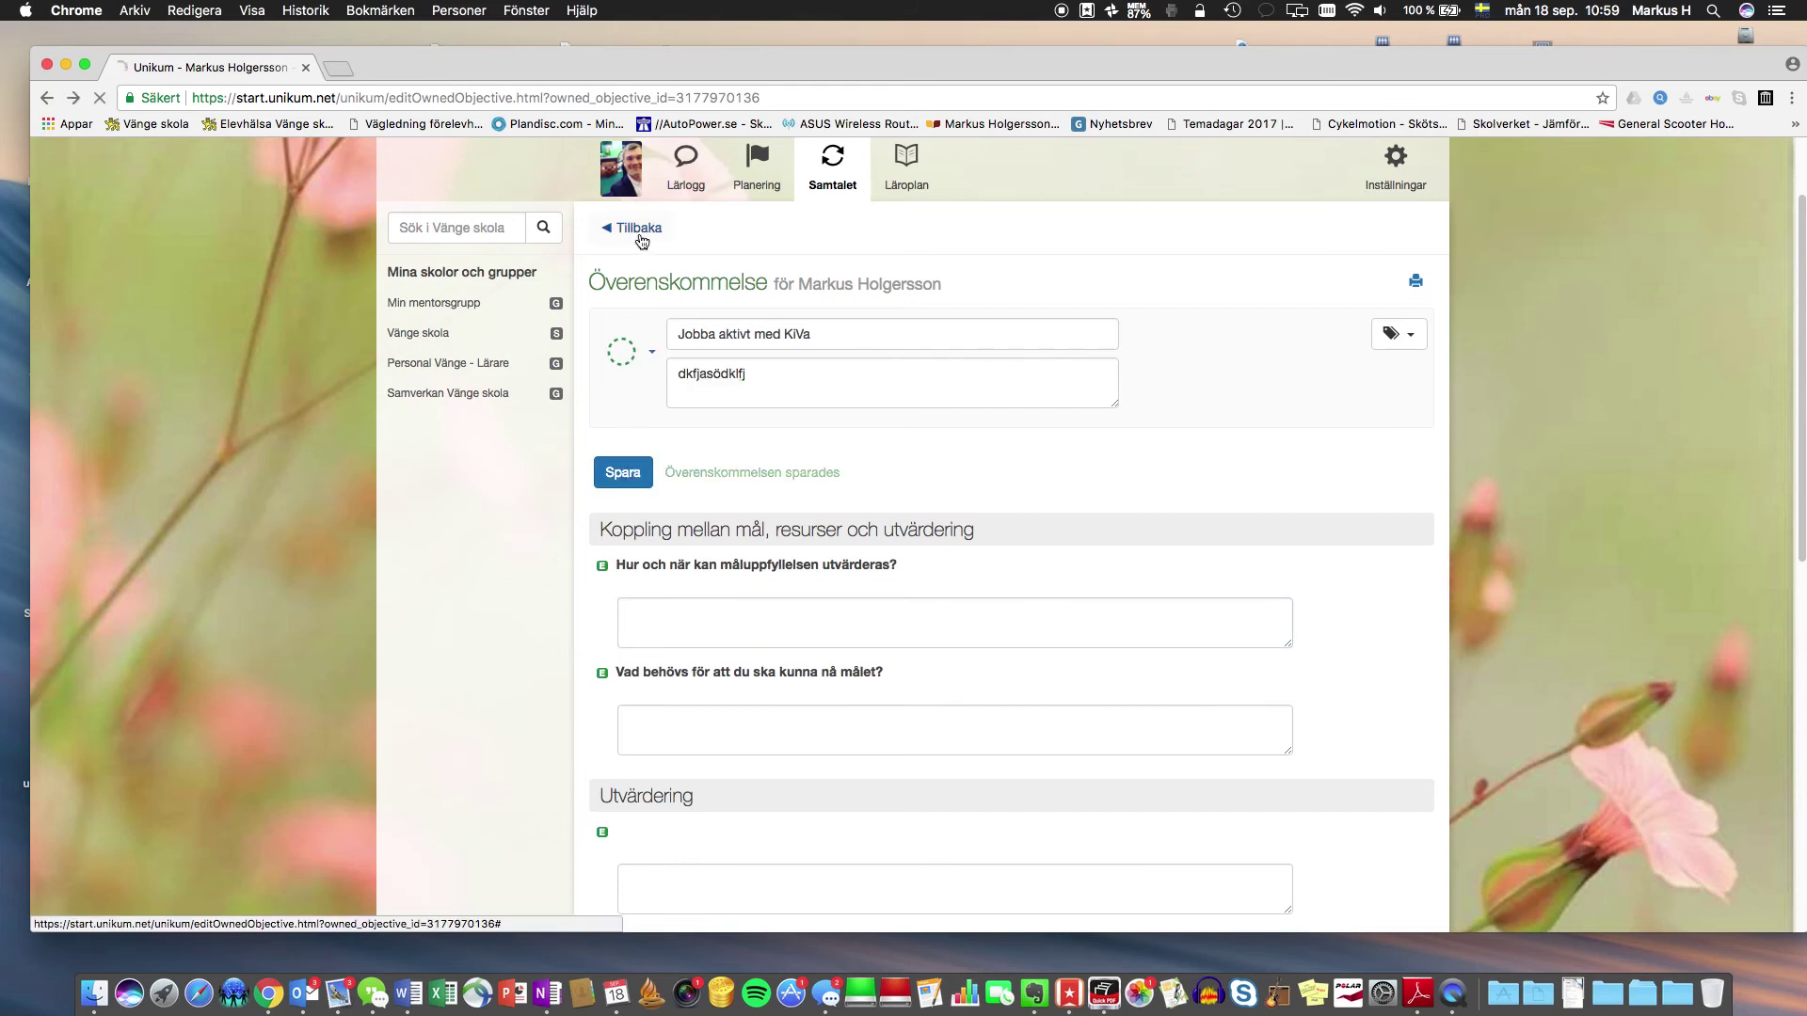
left_click(637, 231)
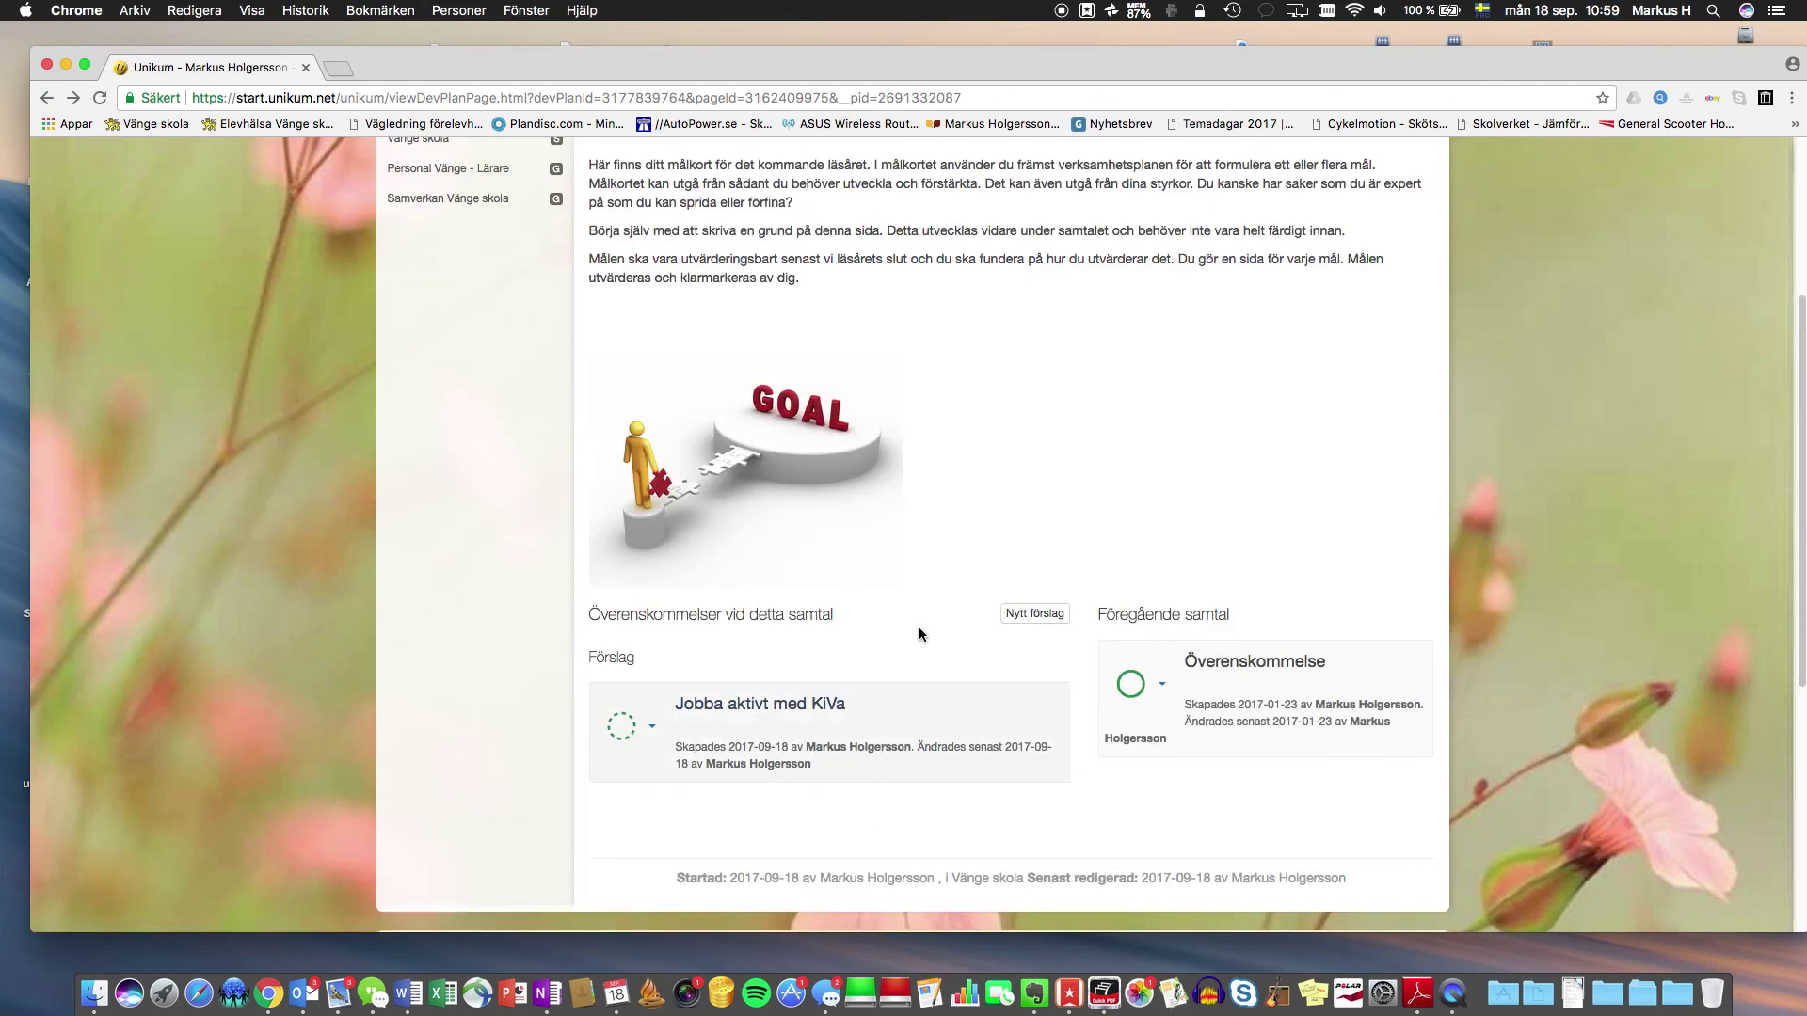
scroll(911, 578, "up", 4)
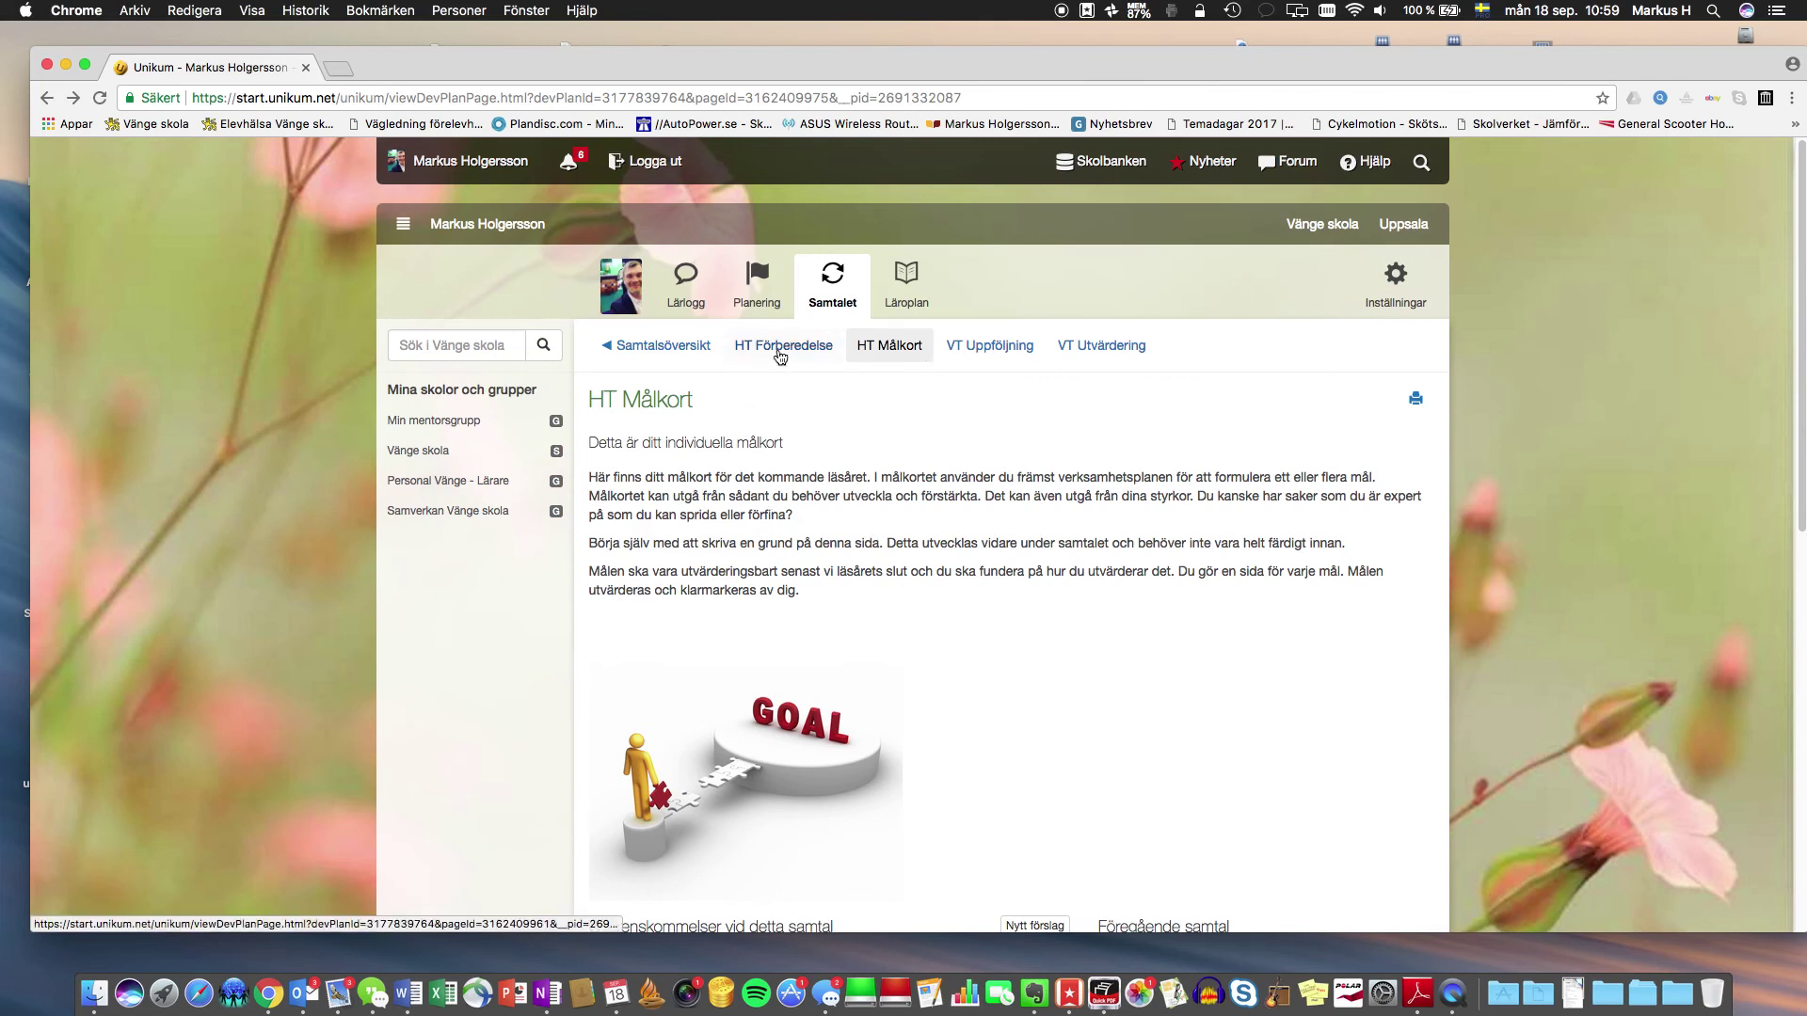
left_click(641, 352)
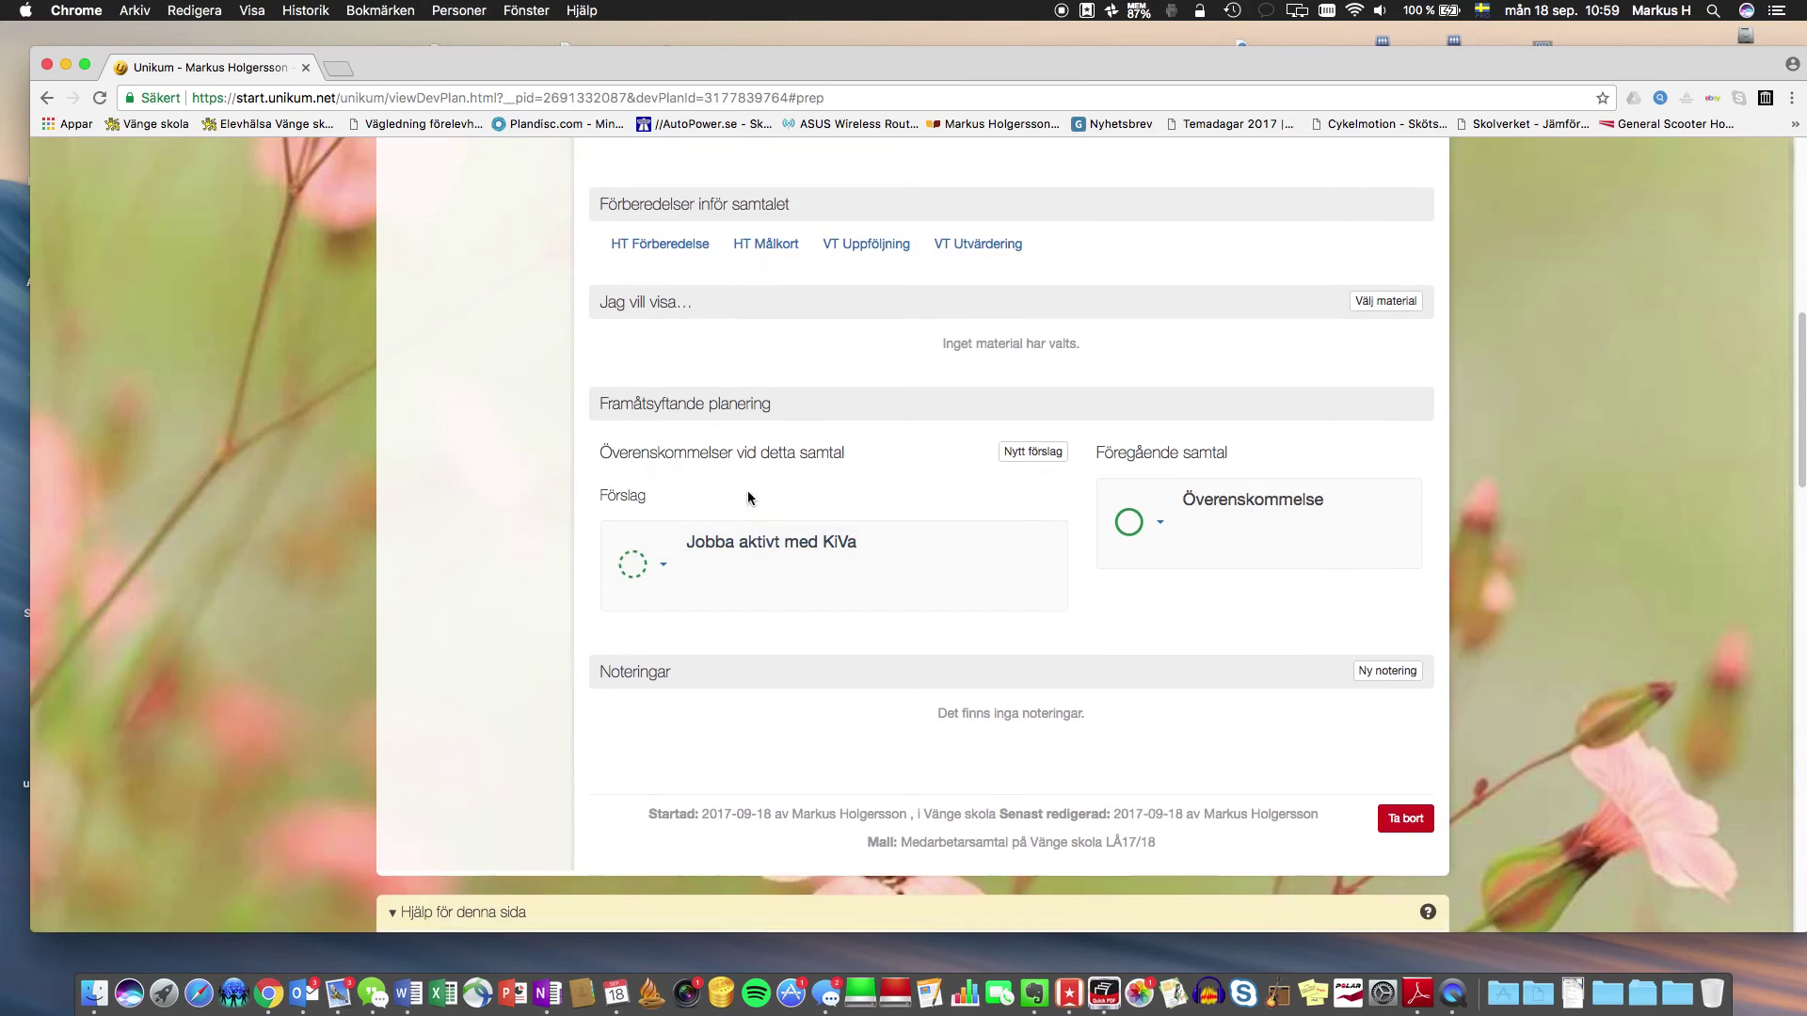
Step: Mark the Planering phase of the development conversation as complete and continue to Förberedelser
scroll(748, 484, "up", 10)
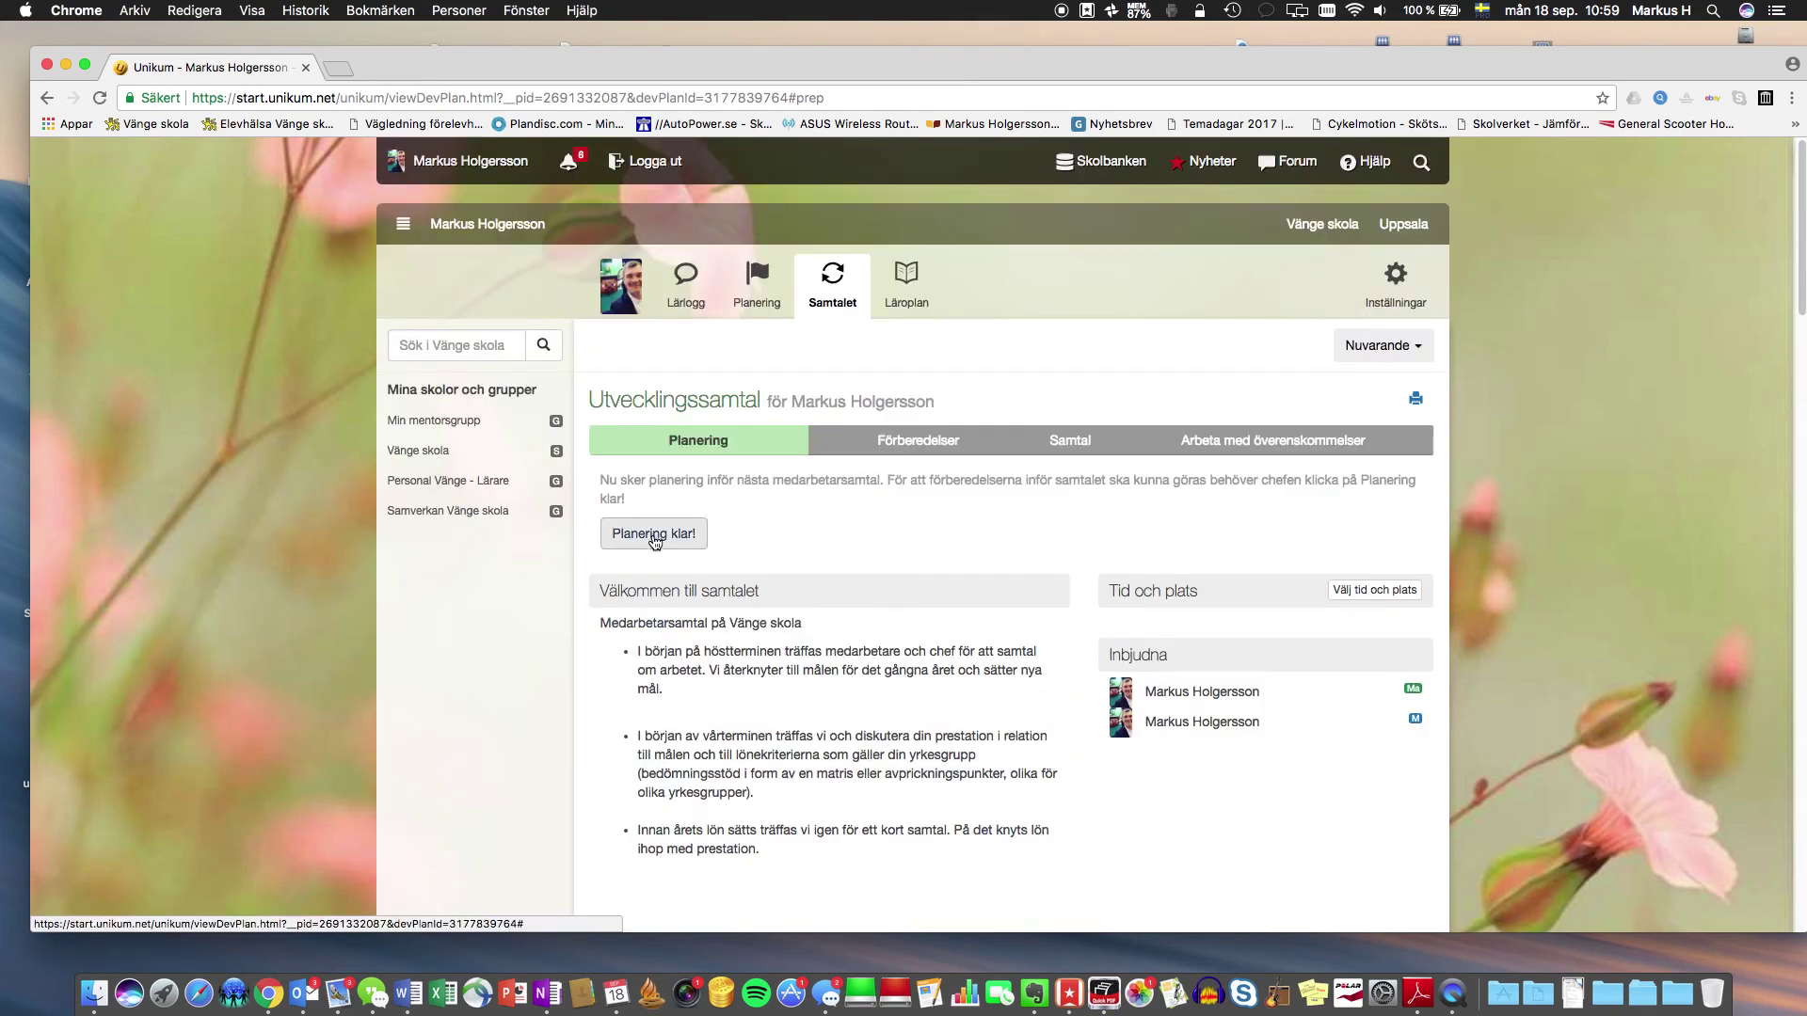
left_click(654, 534)
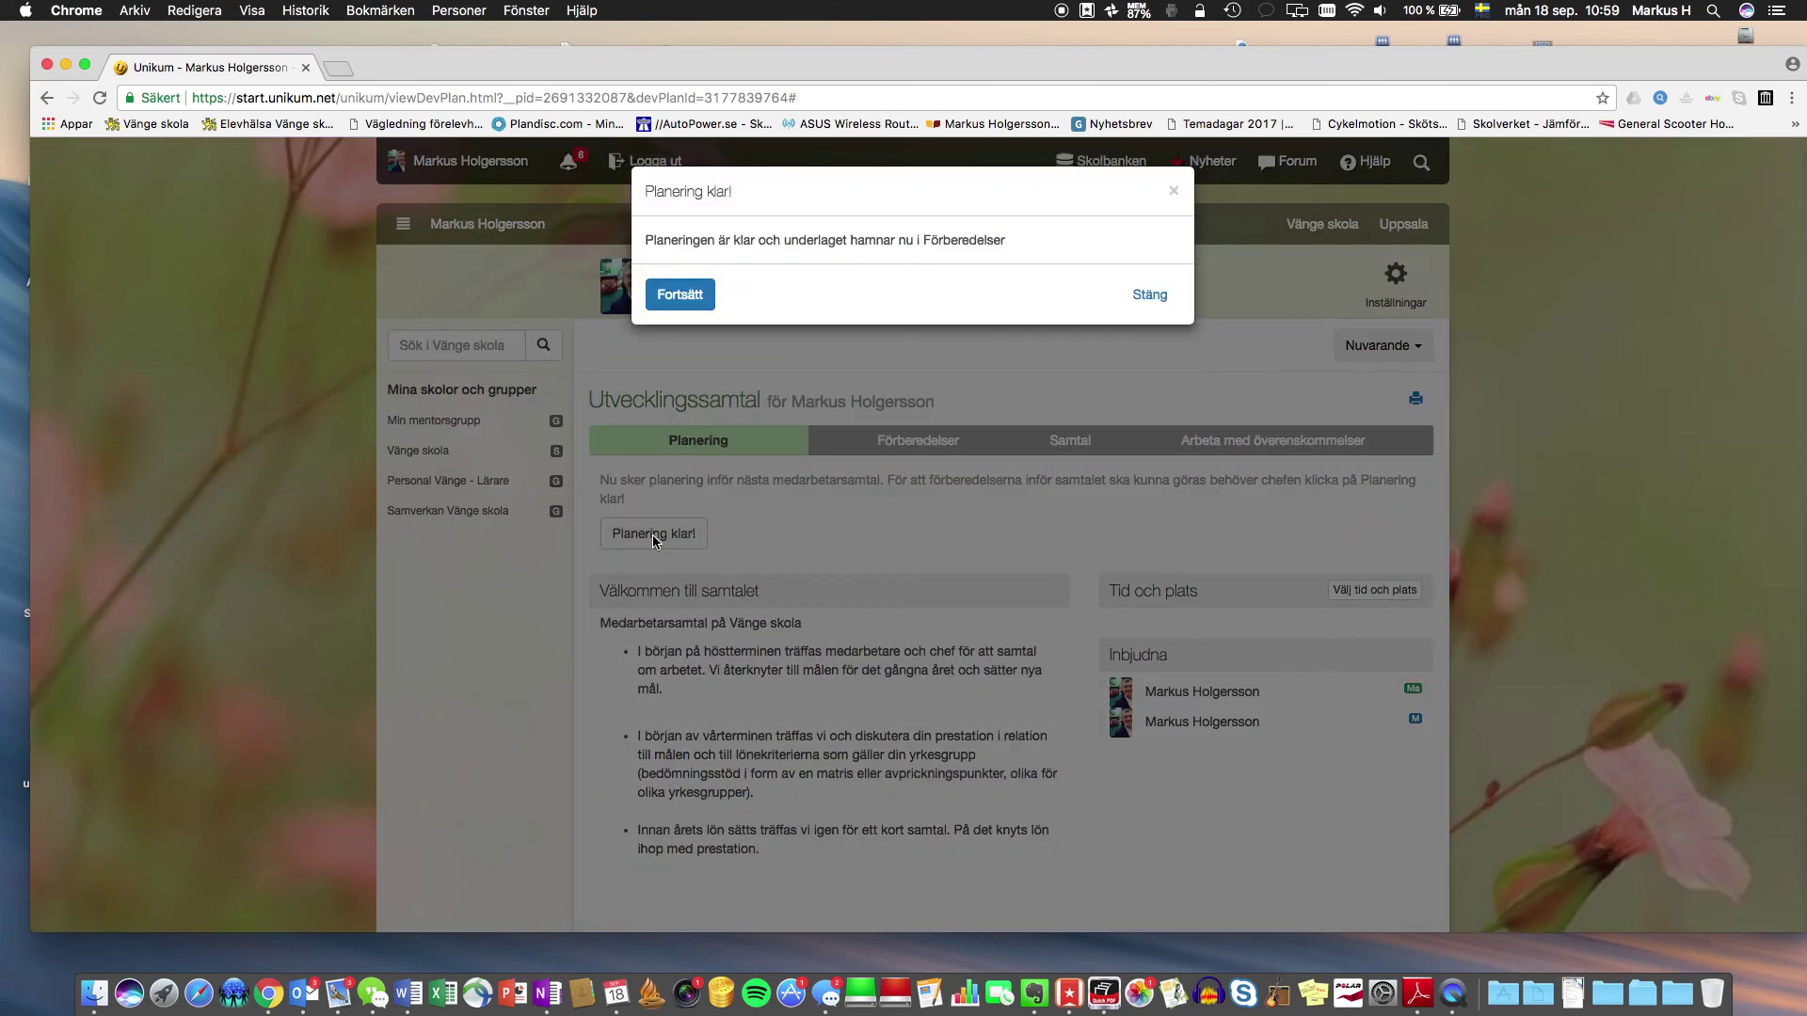
left_click(698, 297)
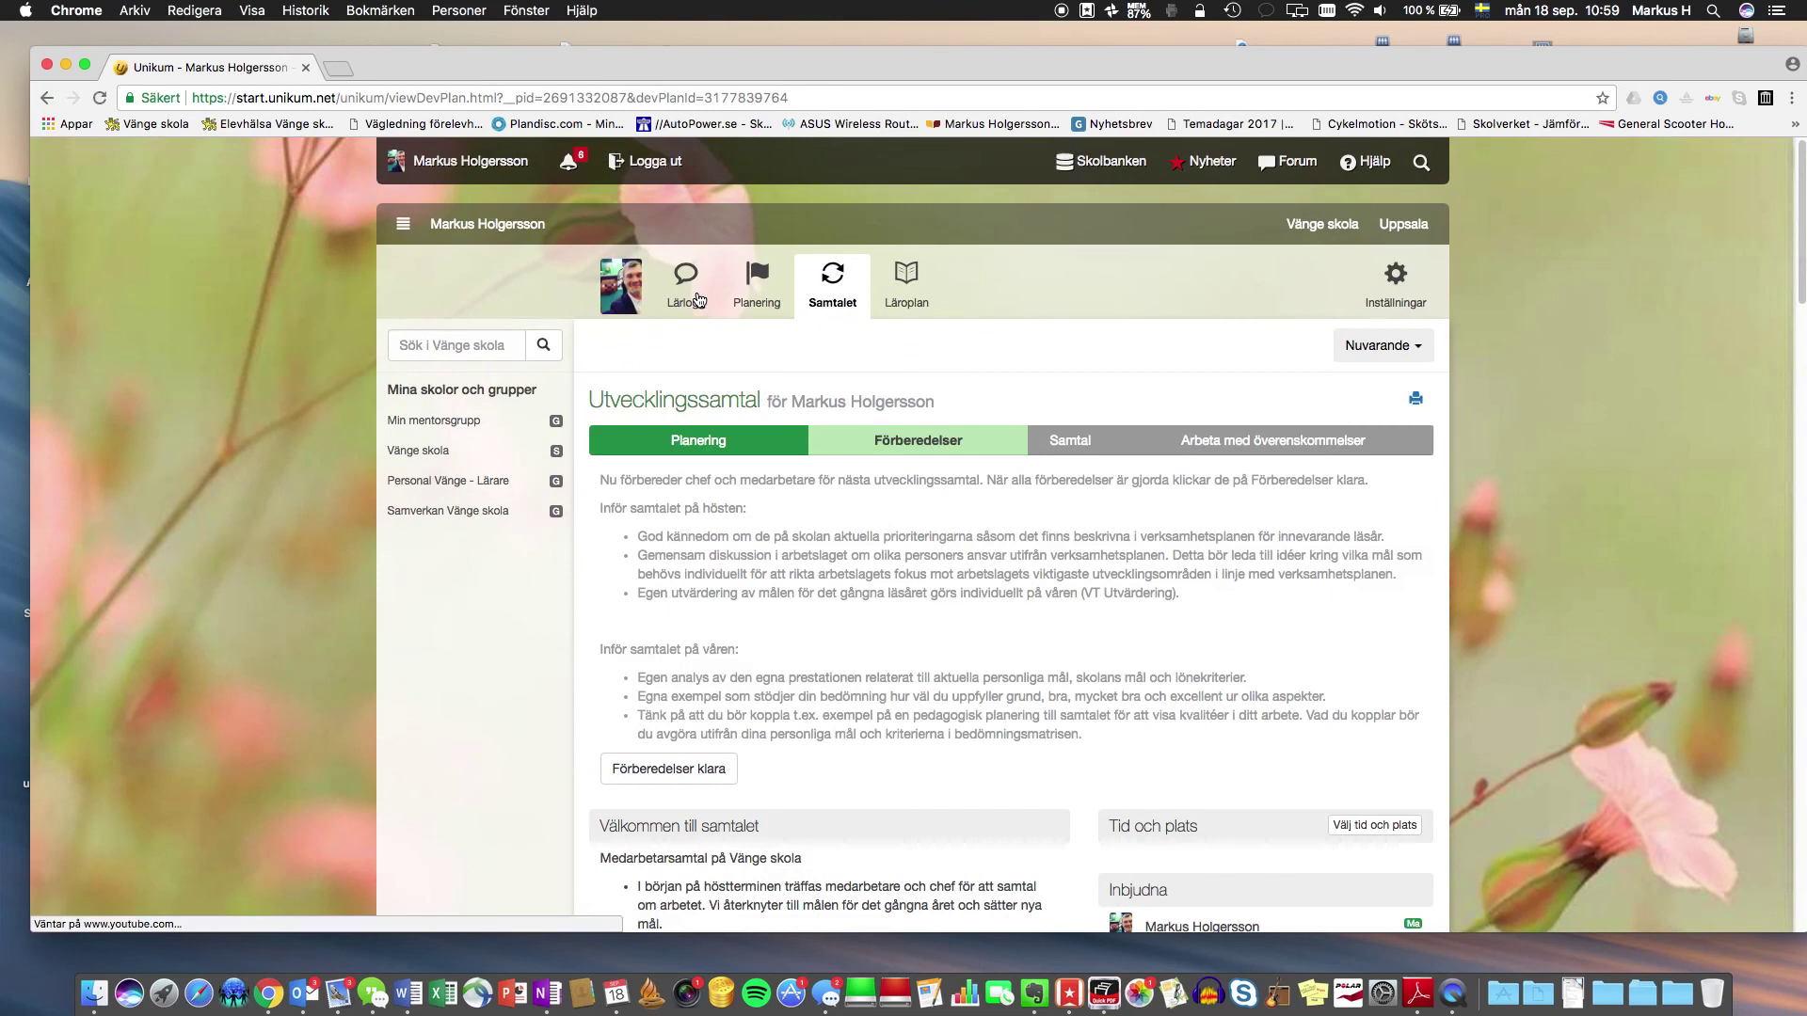
Step: Look over the Förberedelser overview and mark the preparations for the conversation as complete
scroll(960, 659, "down", 5)
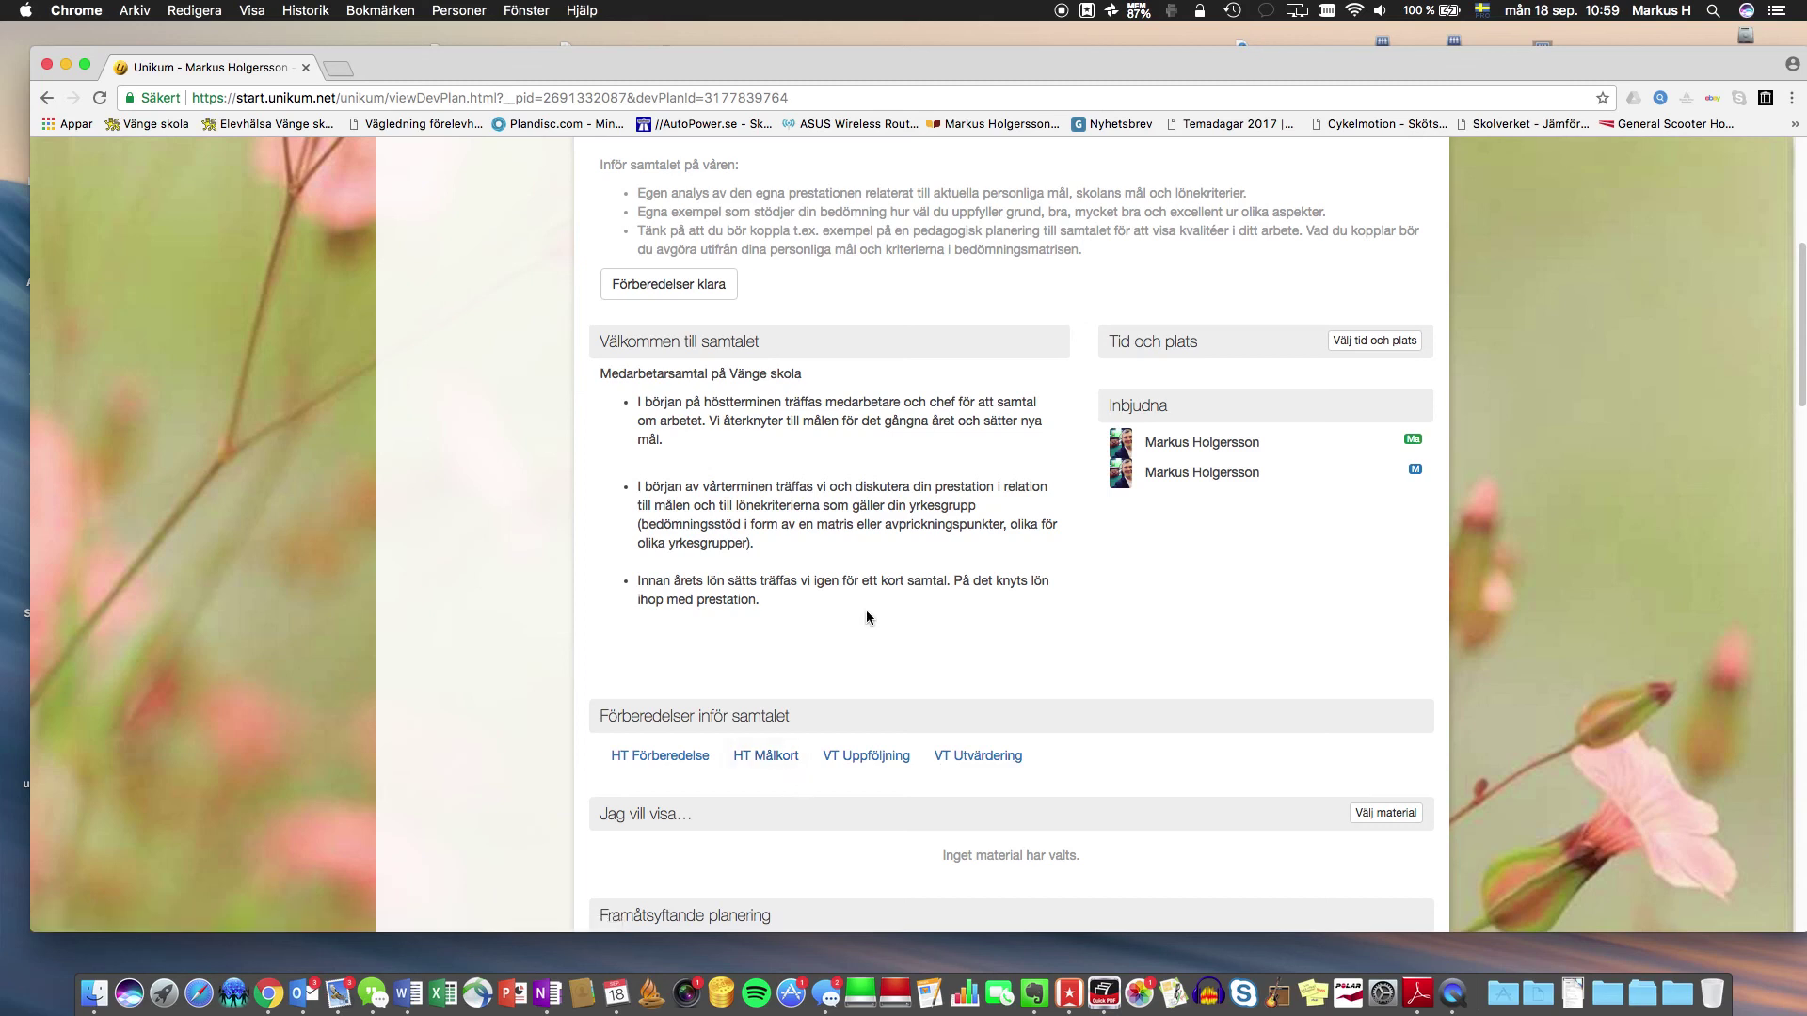
scroll(866, 609, "up", 5)
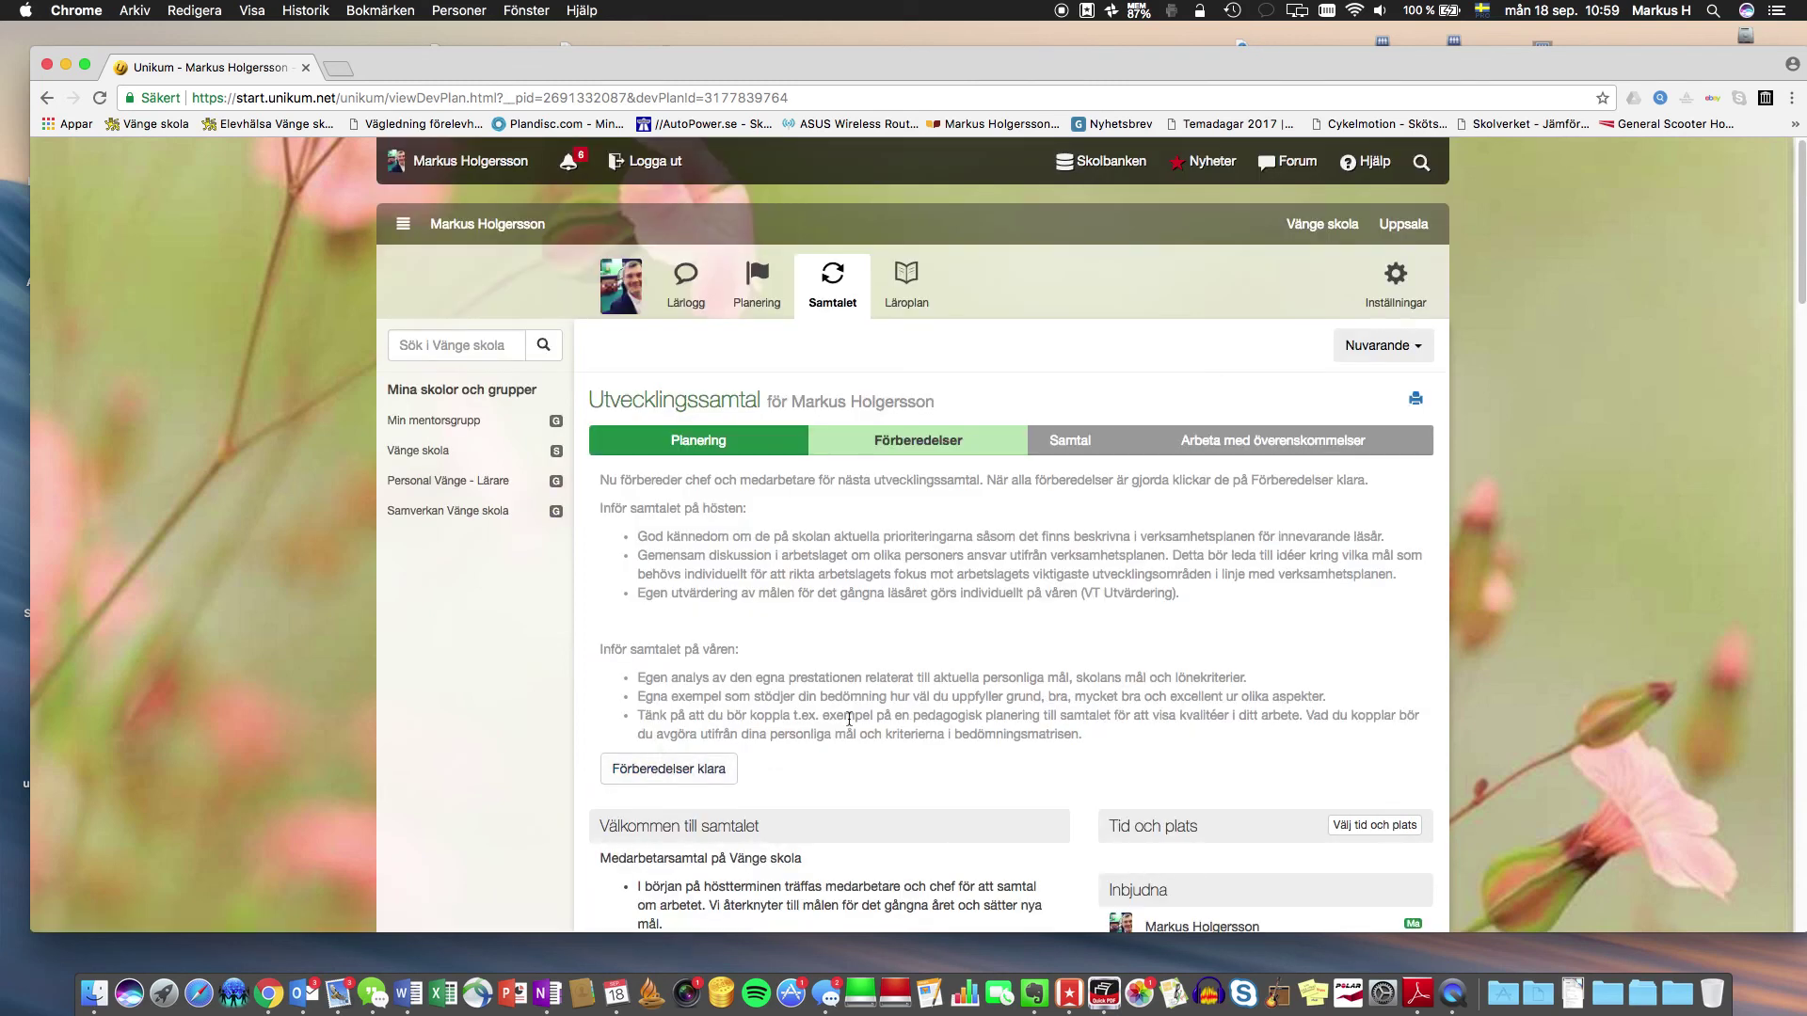
left_click(667, 773)
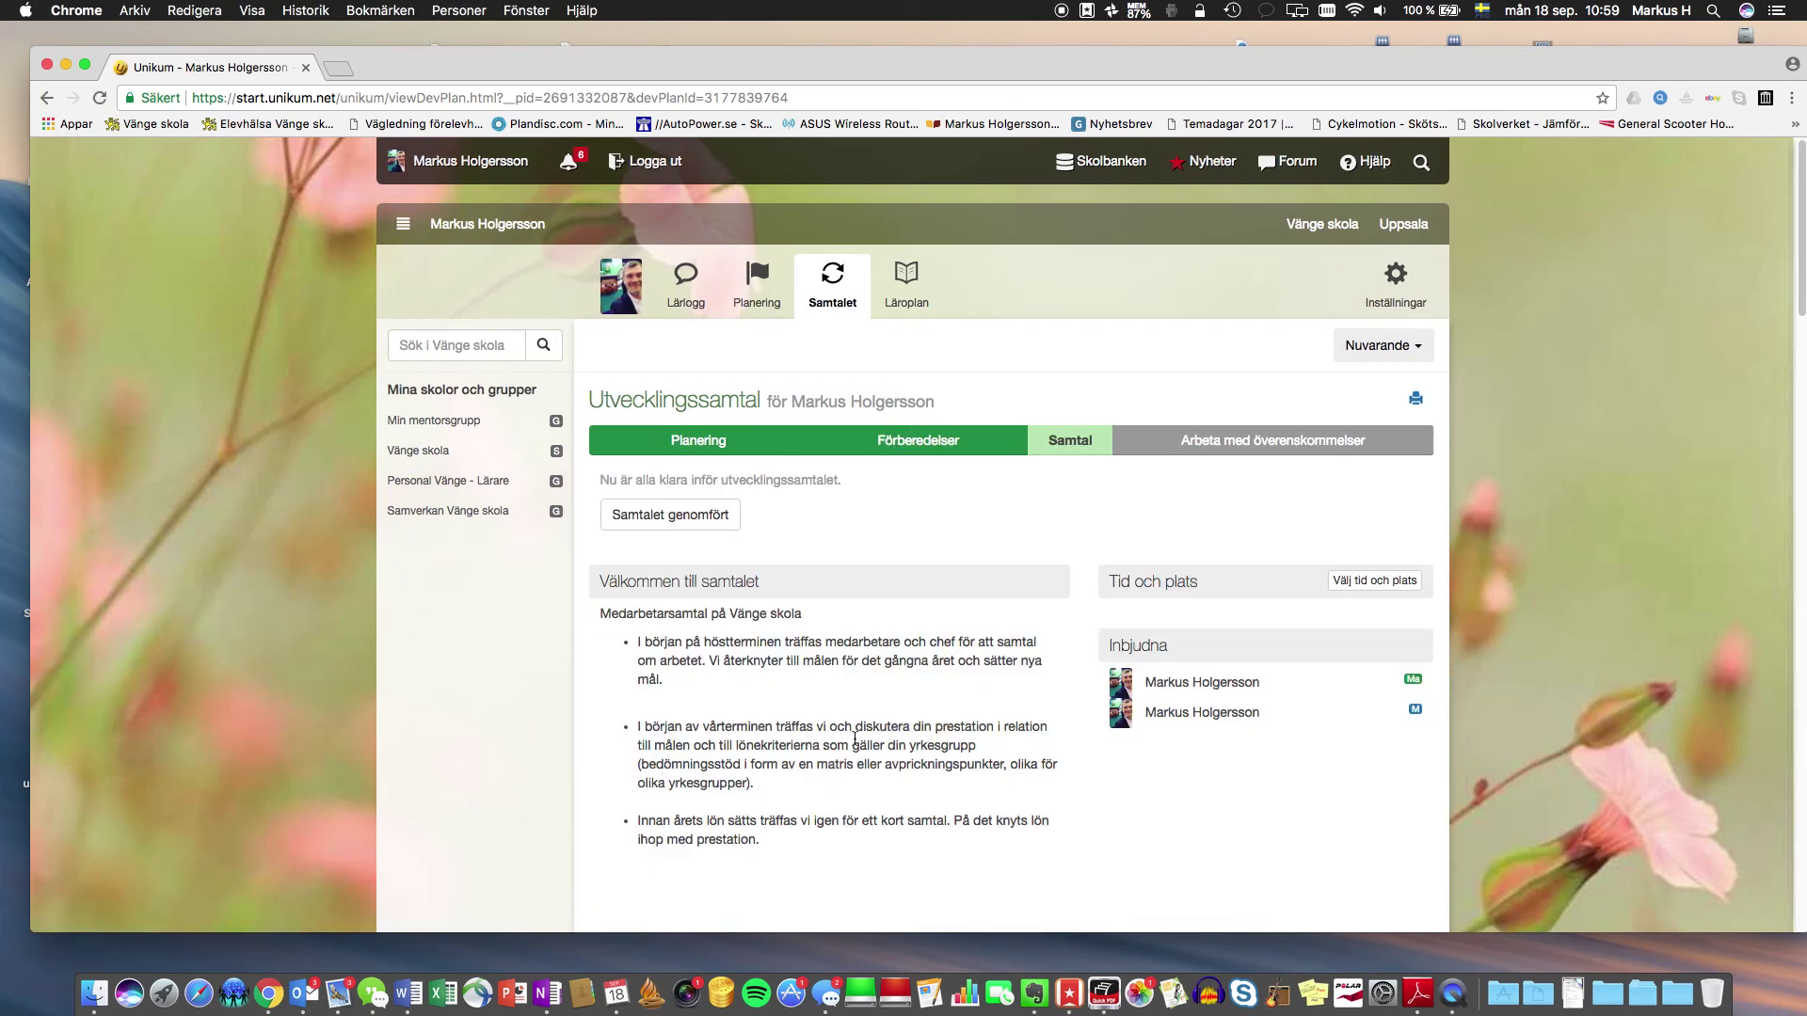
Step: Examine the Välkommen till samtalet text, especially the point about the short conversation before the year's salary is set
scroll(849, 677, "down", 3)
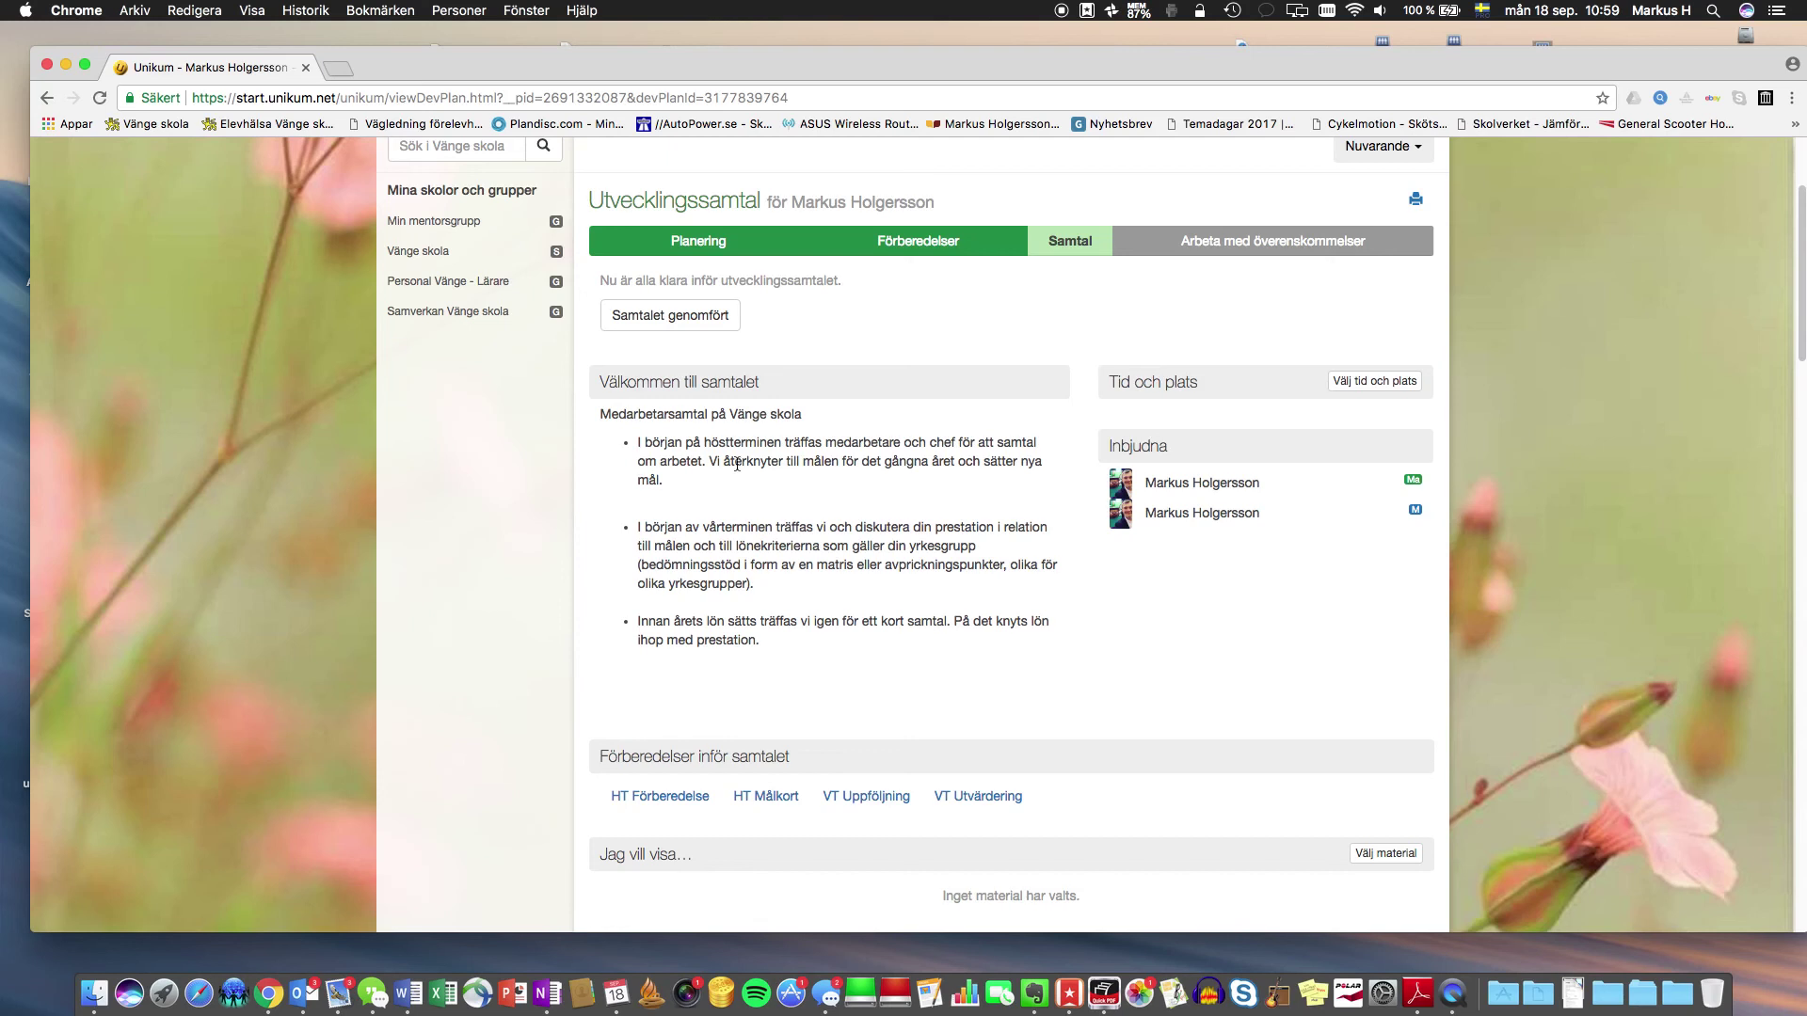
scroll(992, 738, "down", 1)
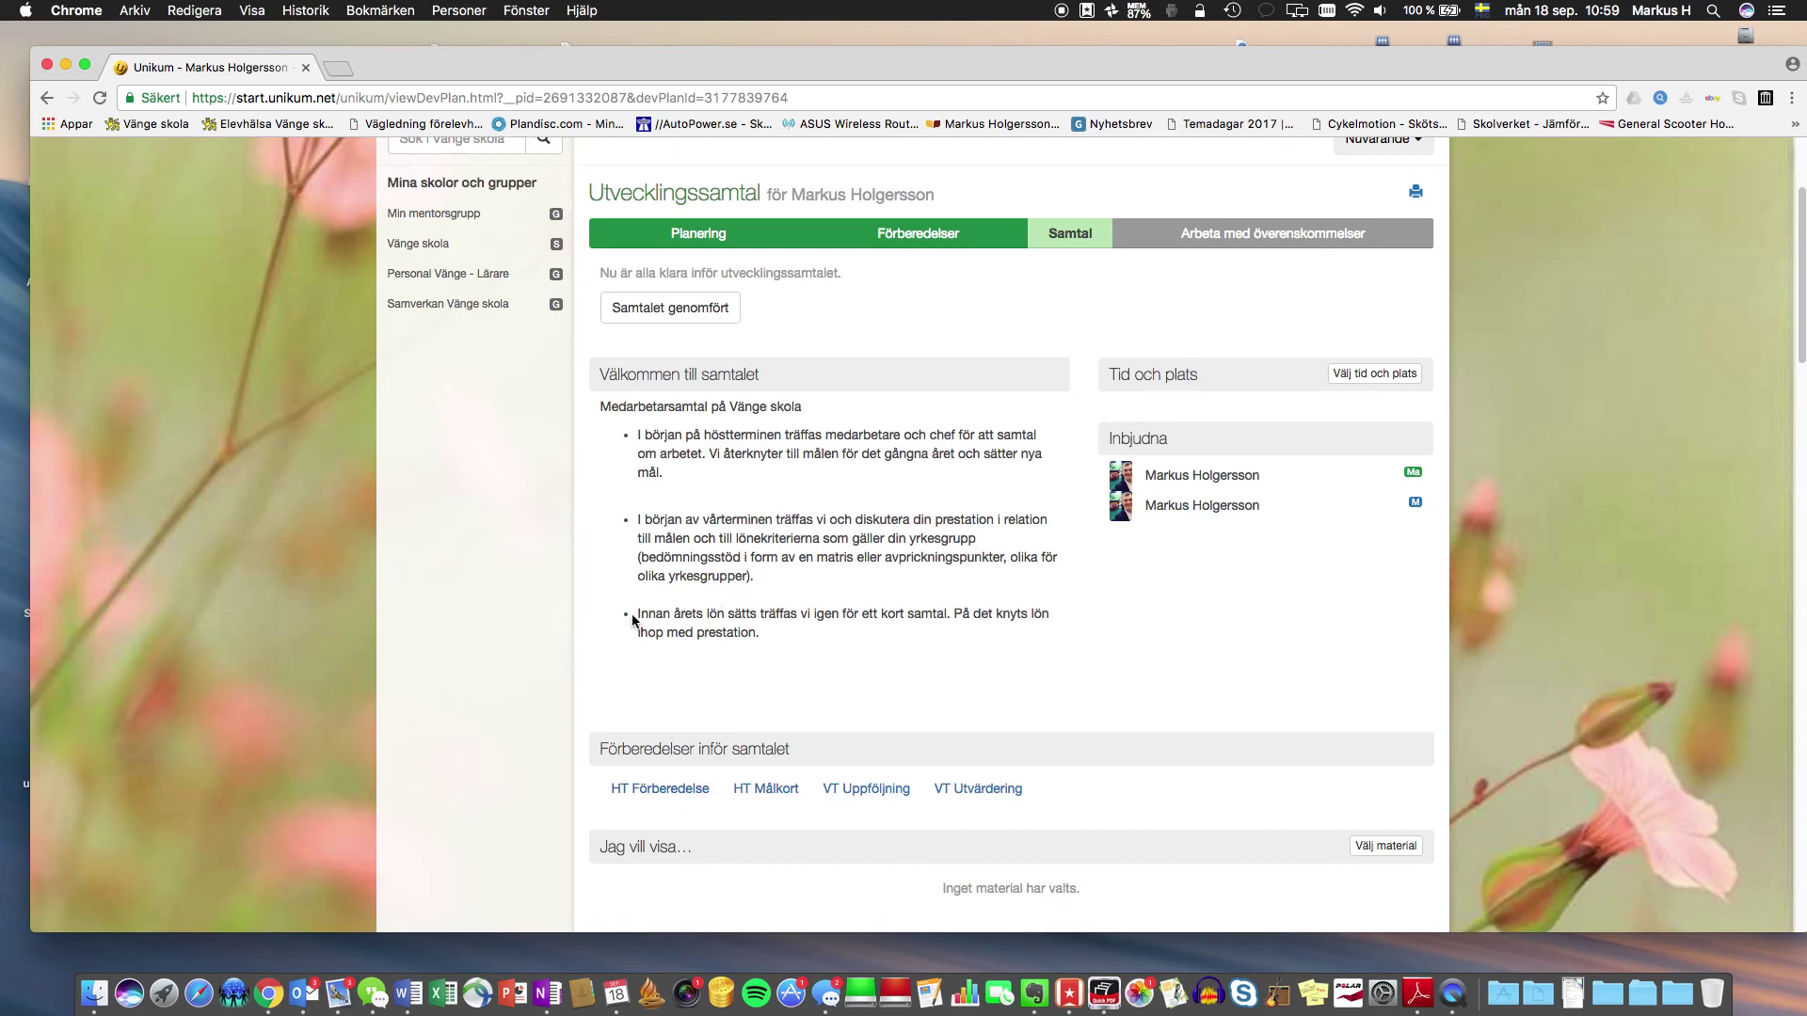
left_click_drag(656, 613, 745, 633)
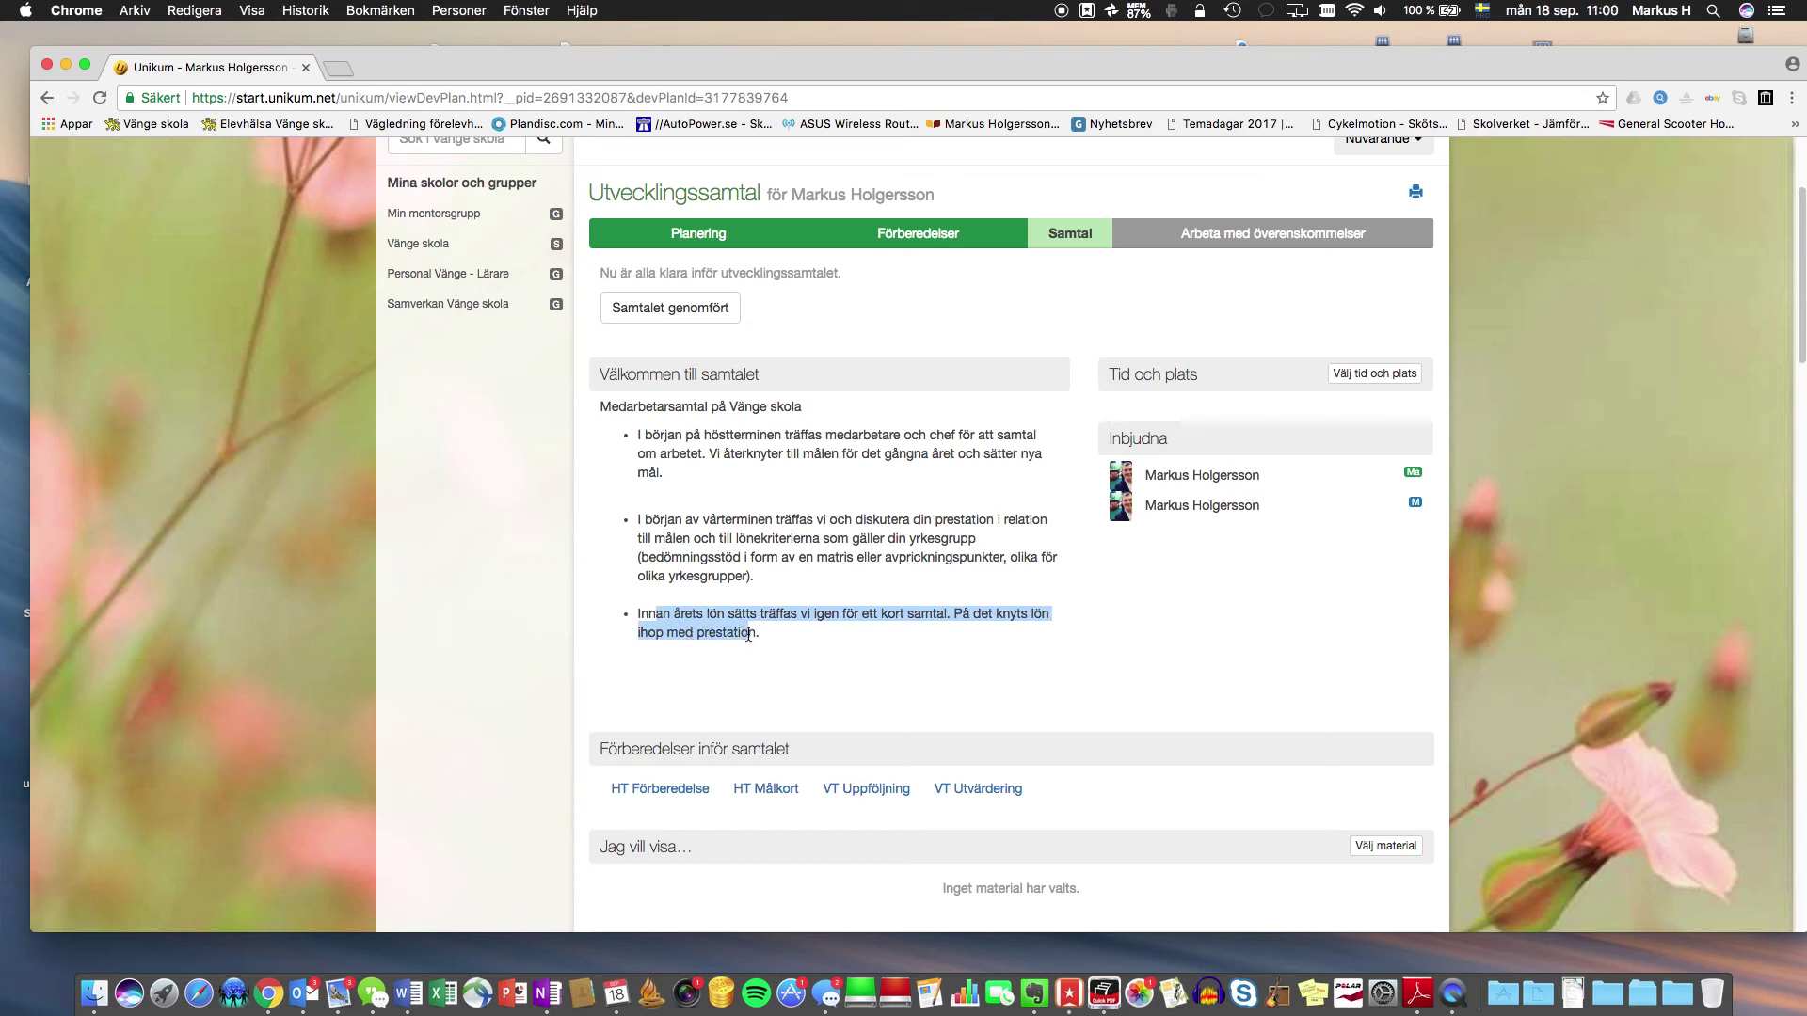
left_click(746, 636)
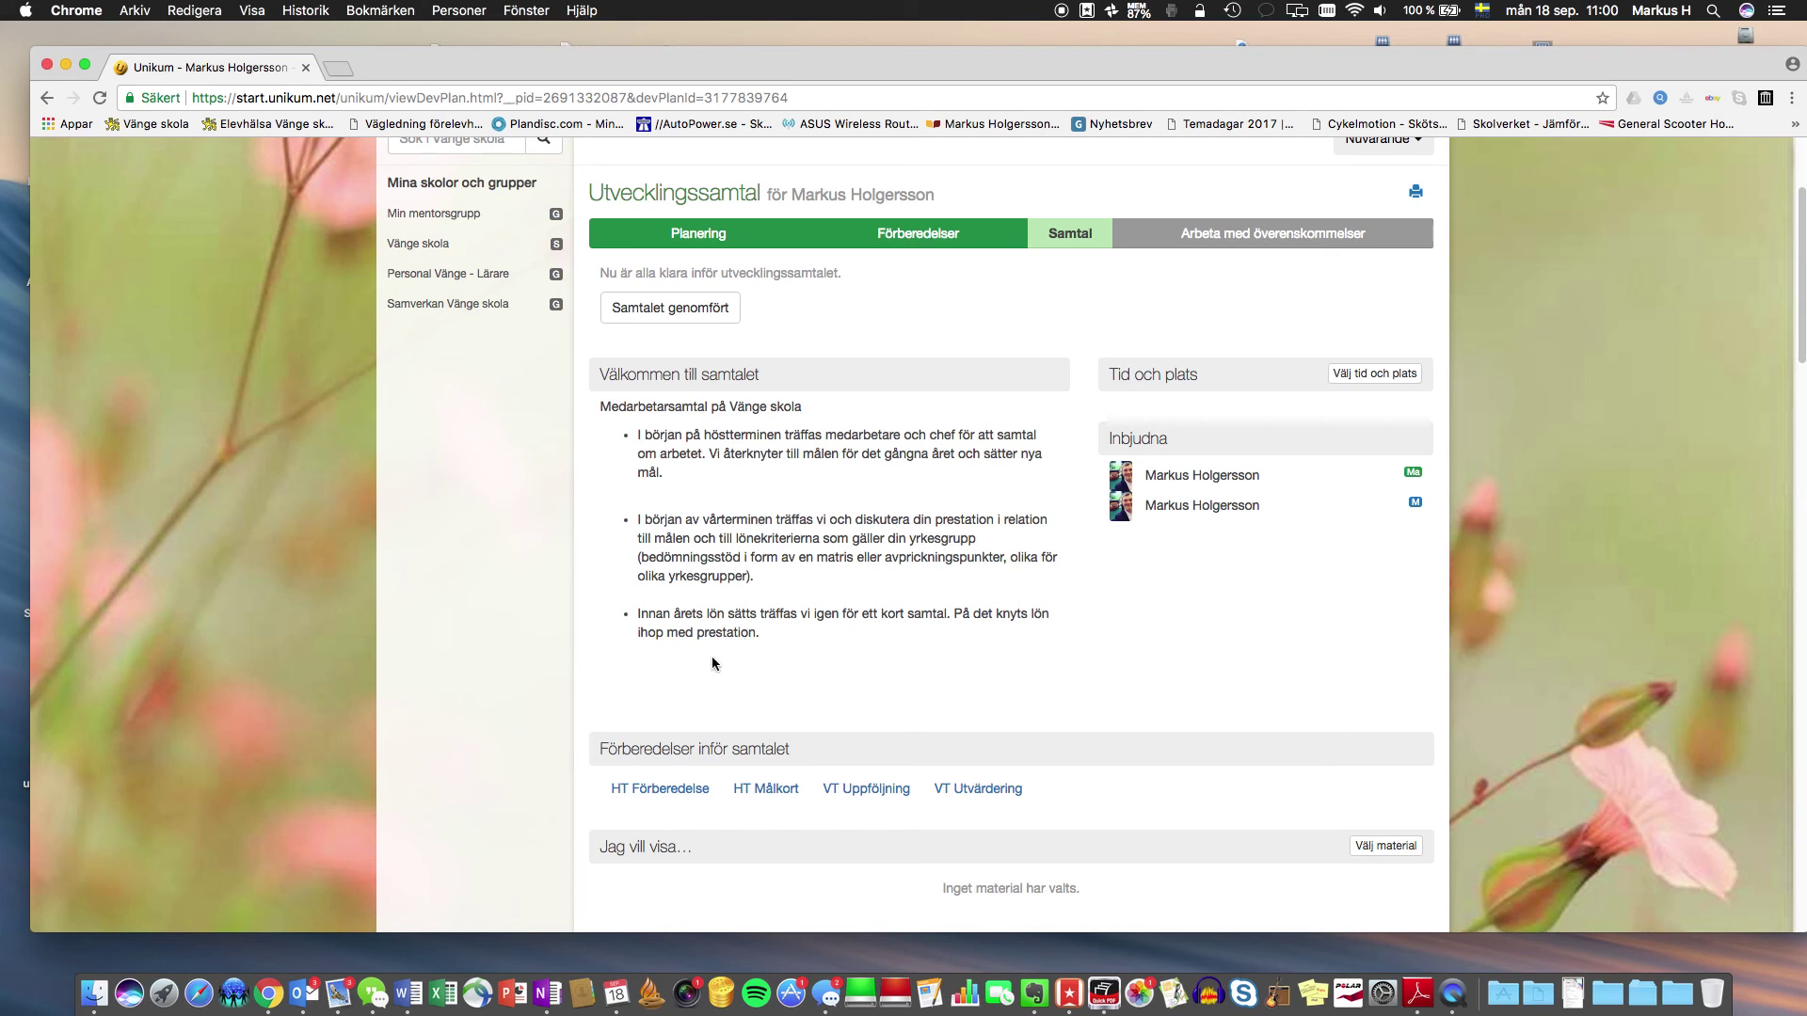
left_click_drag(734, 636, 732, 614)
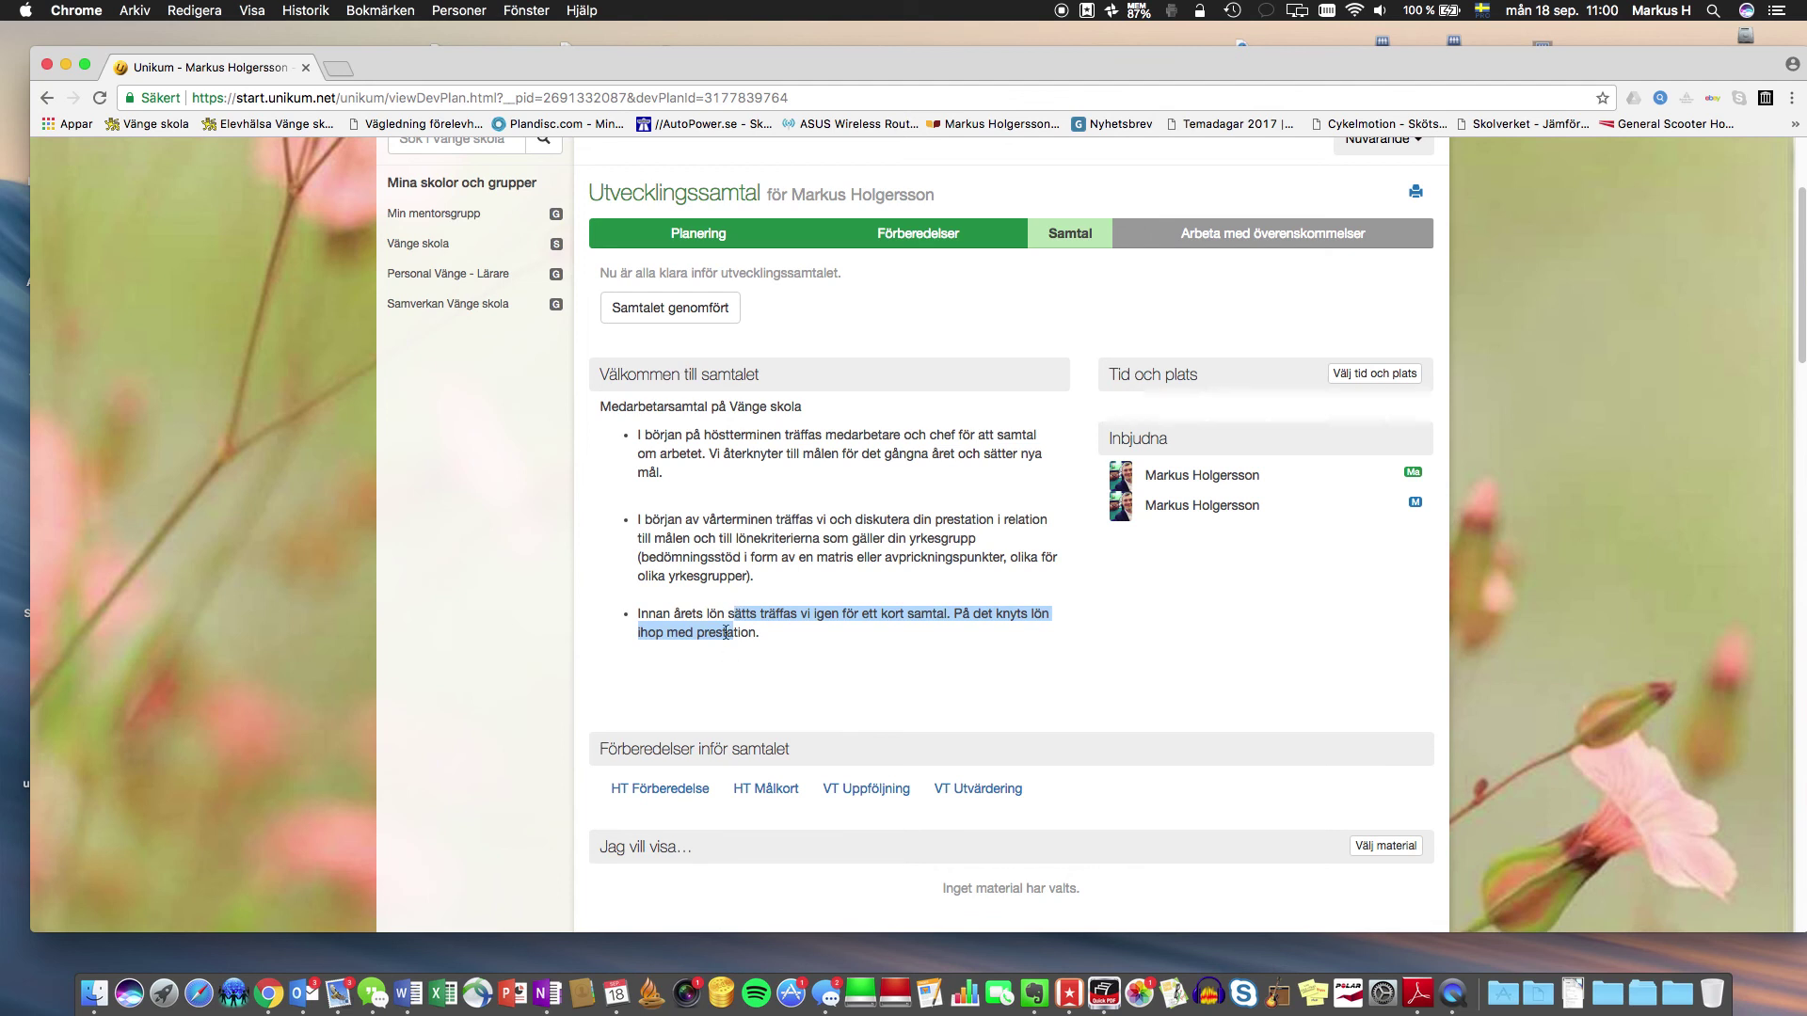
left_click(753, 648)
left_click_drag(752, 633, 730, 607)
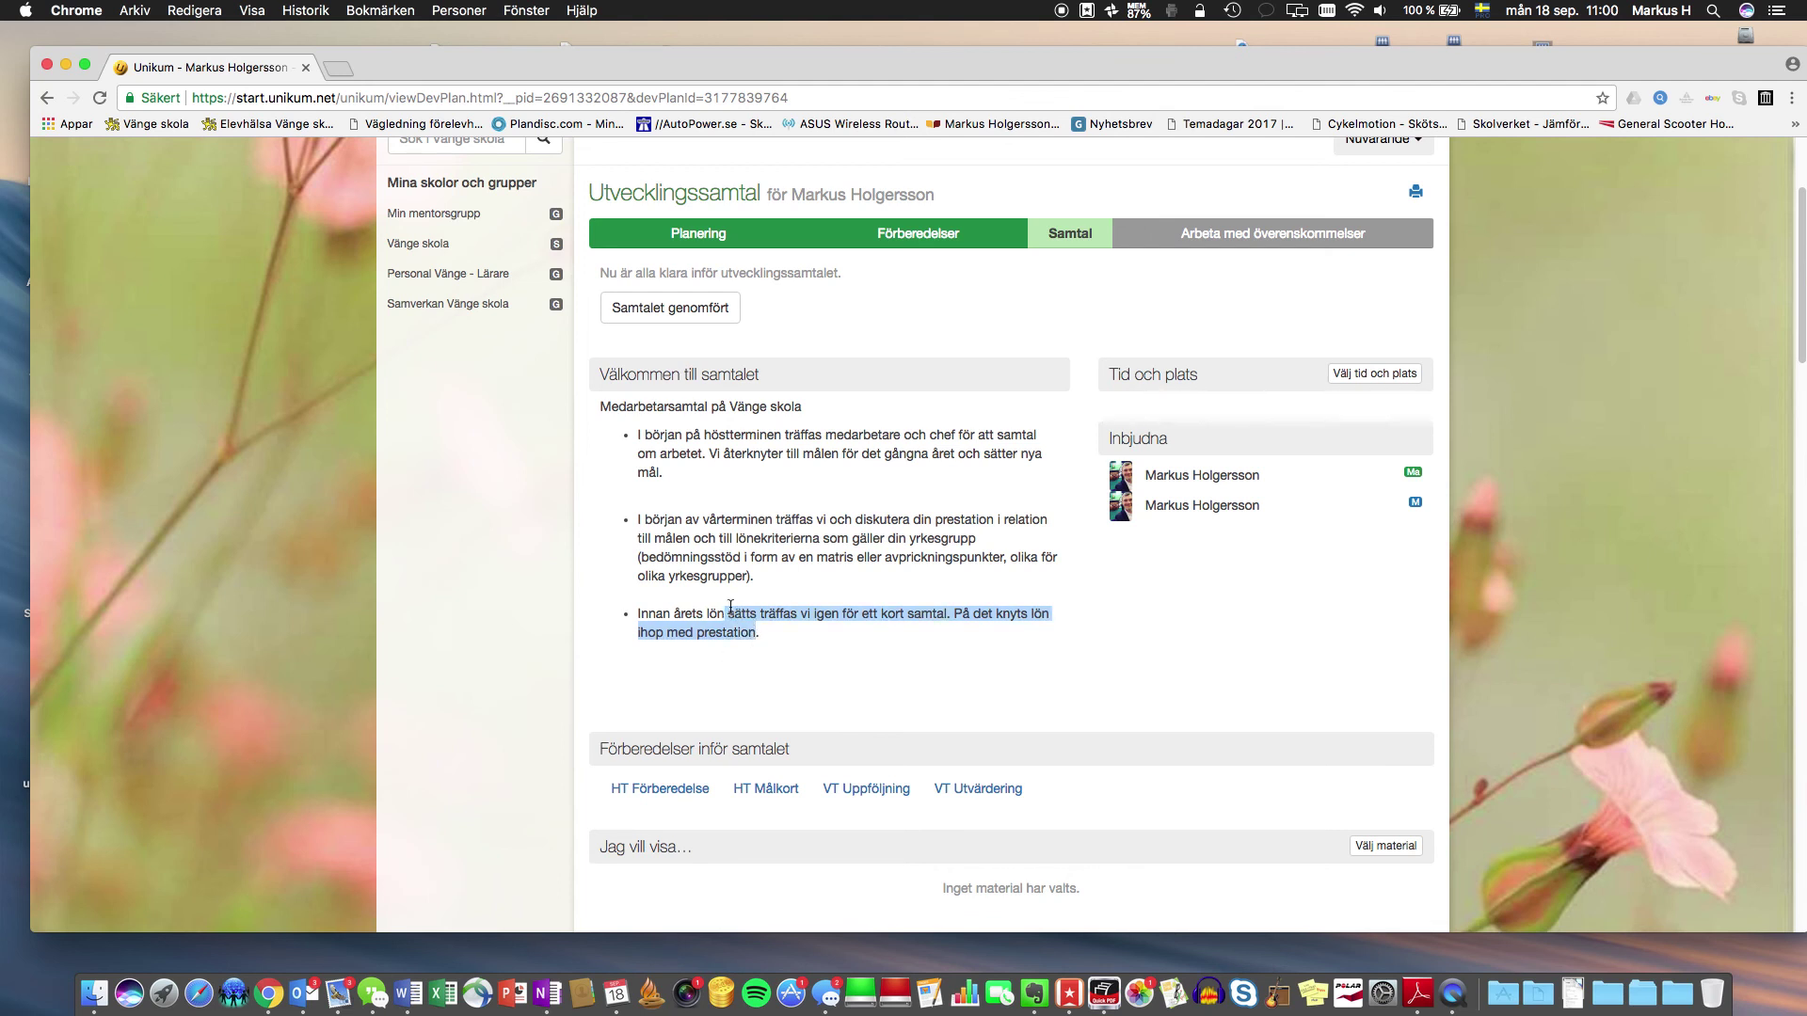
left_click(764, 647)
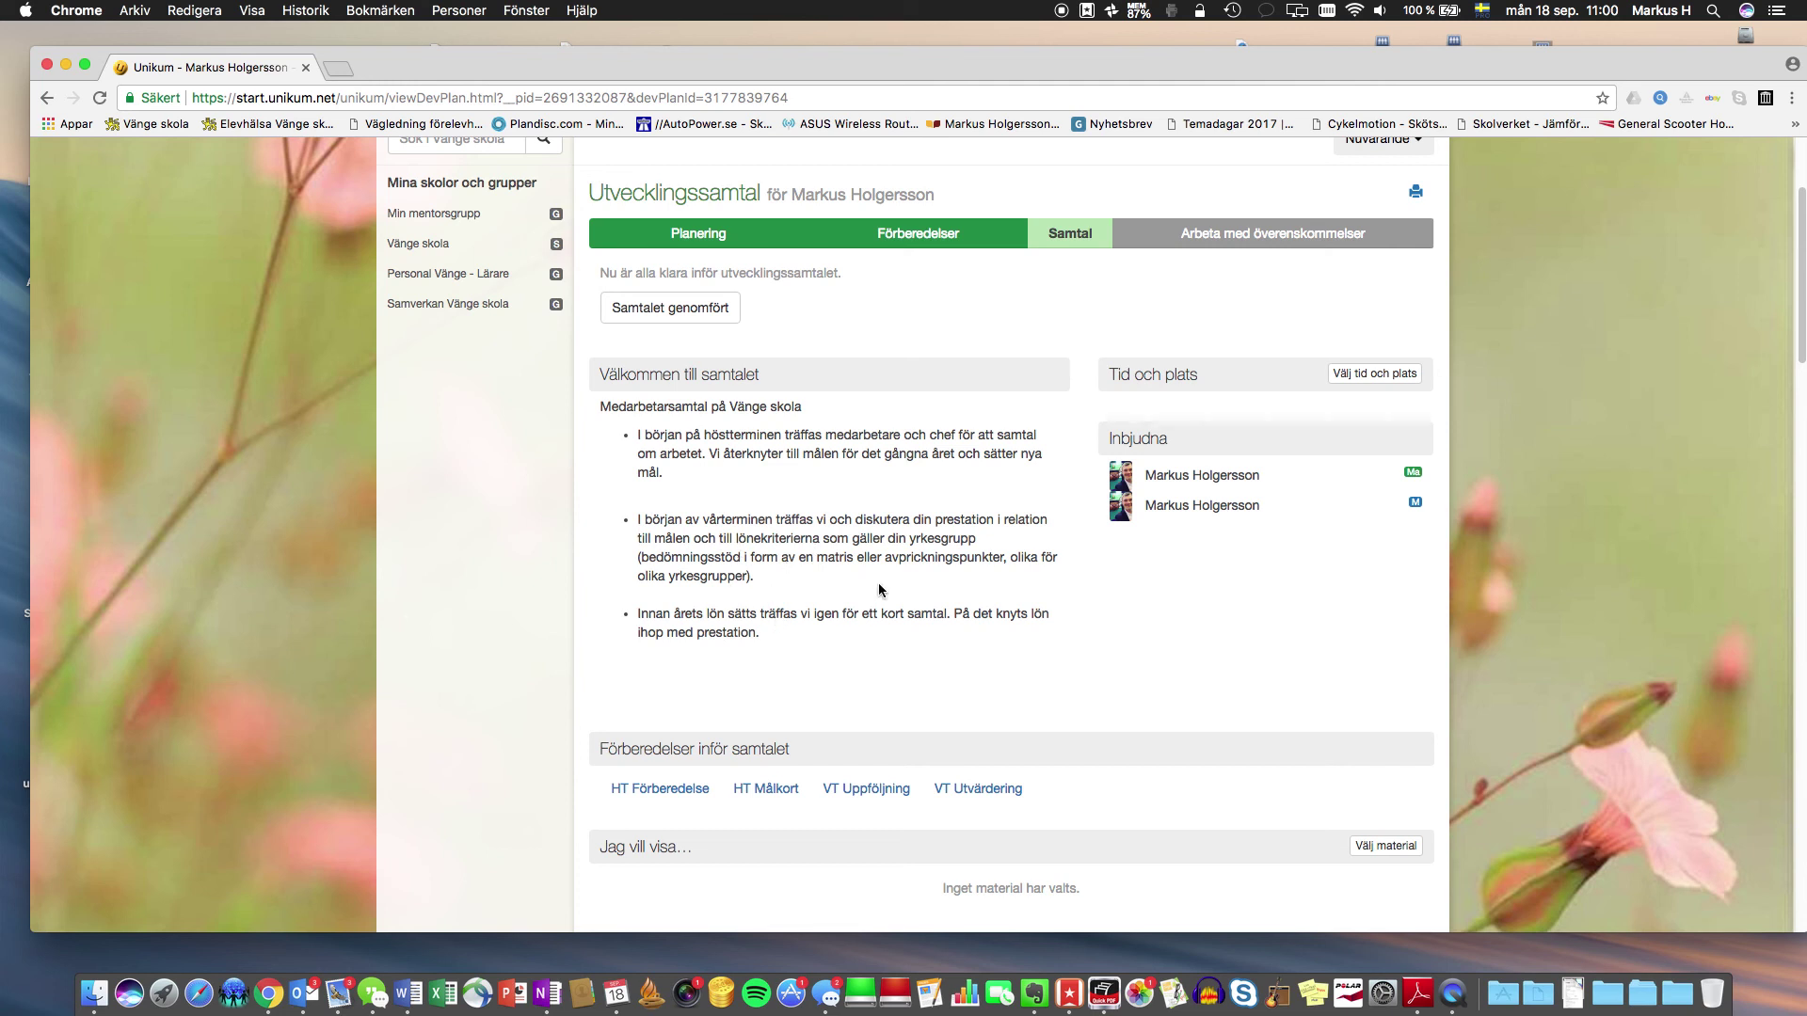
Step: Review the HT Målkort page with its agreement proposal and the written answers on the HT Förberedelse page
left_click(776, 791)
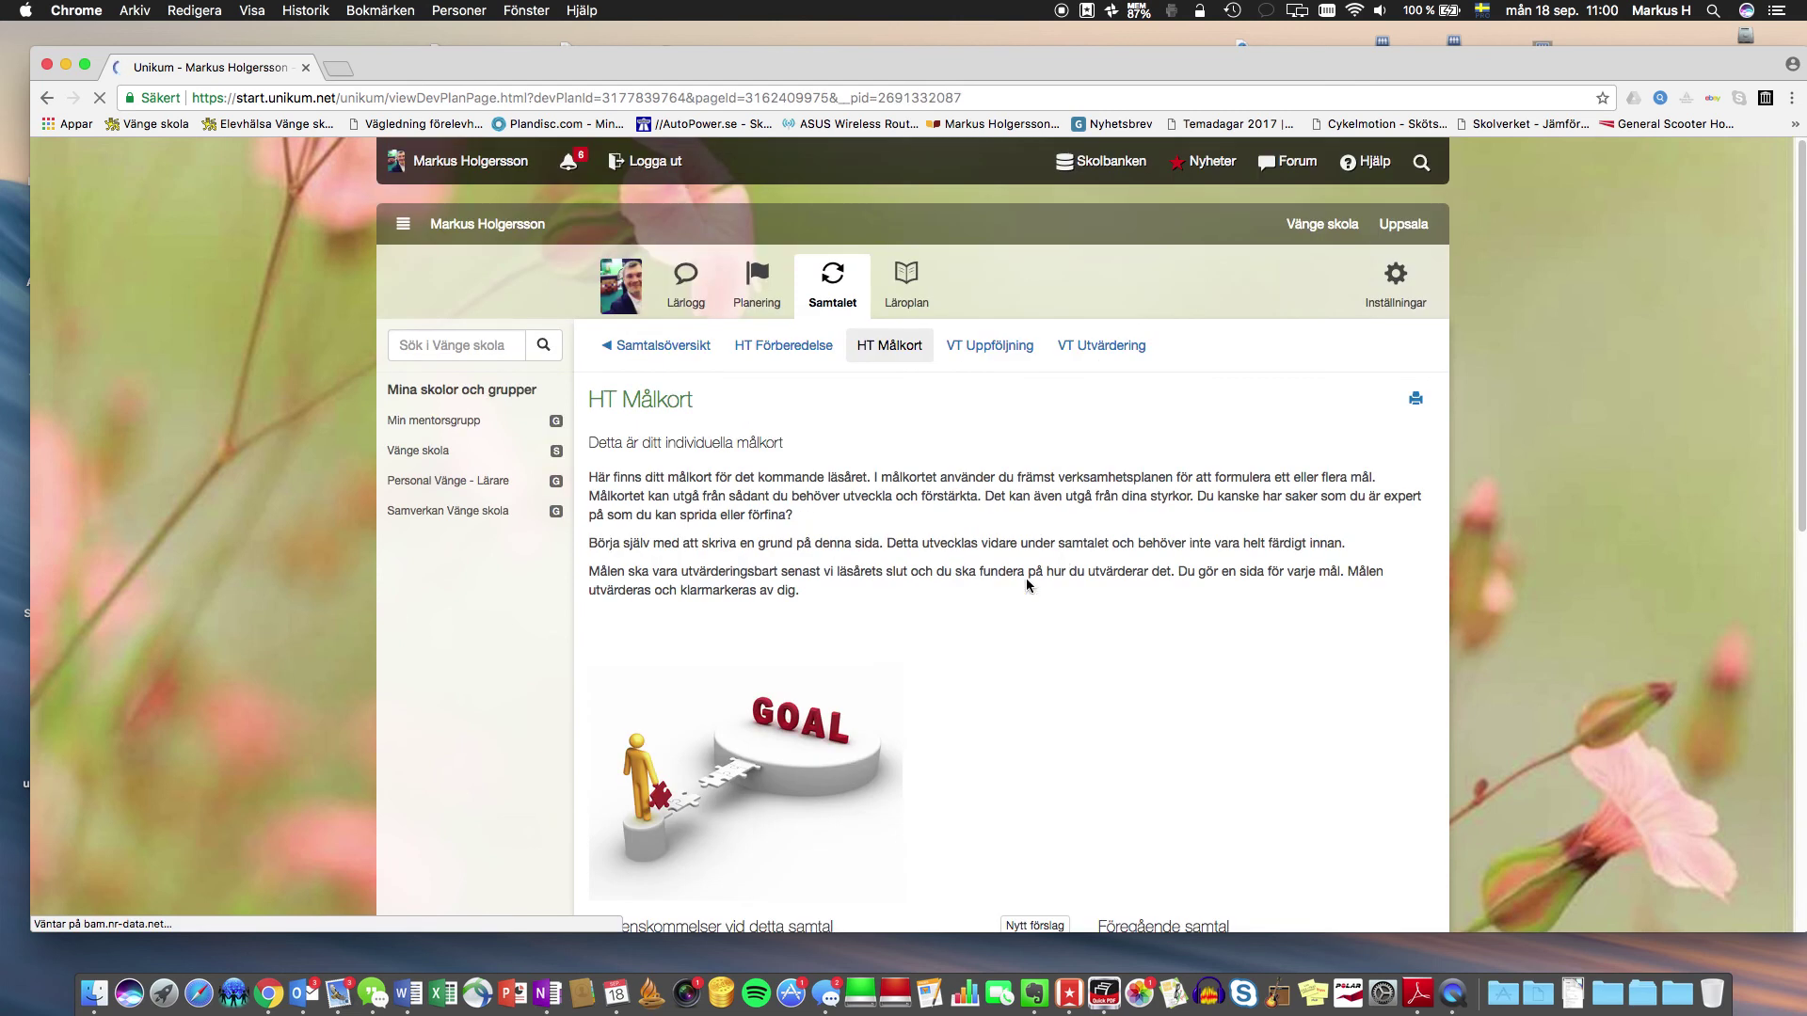
scroll(918, 515, "down", 10)
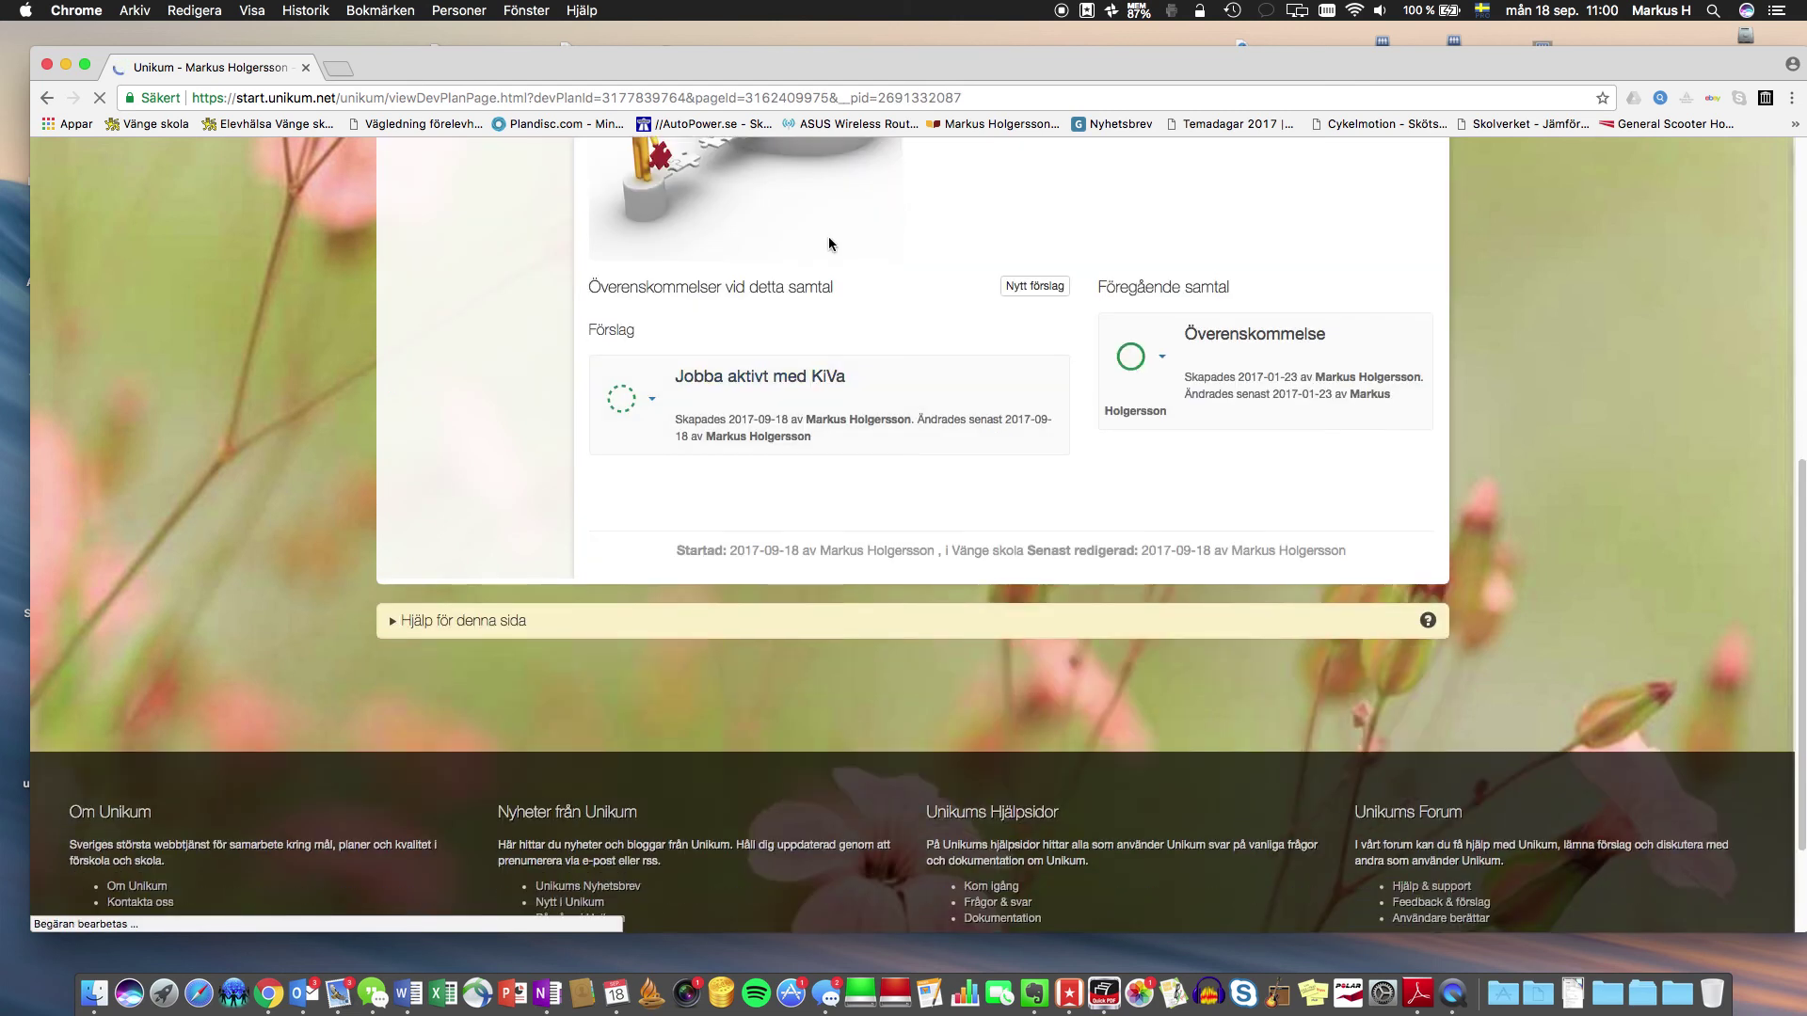
scroll(629, 222, "up", 1)
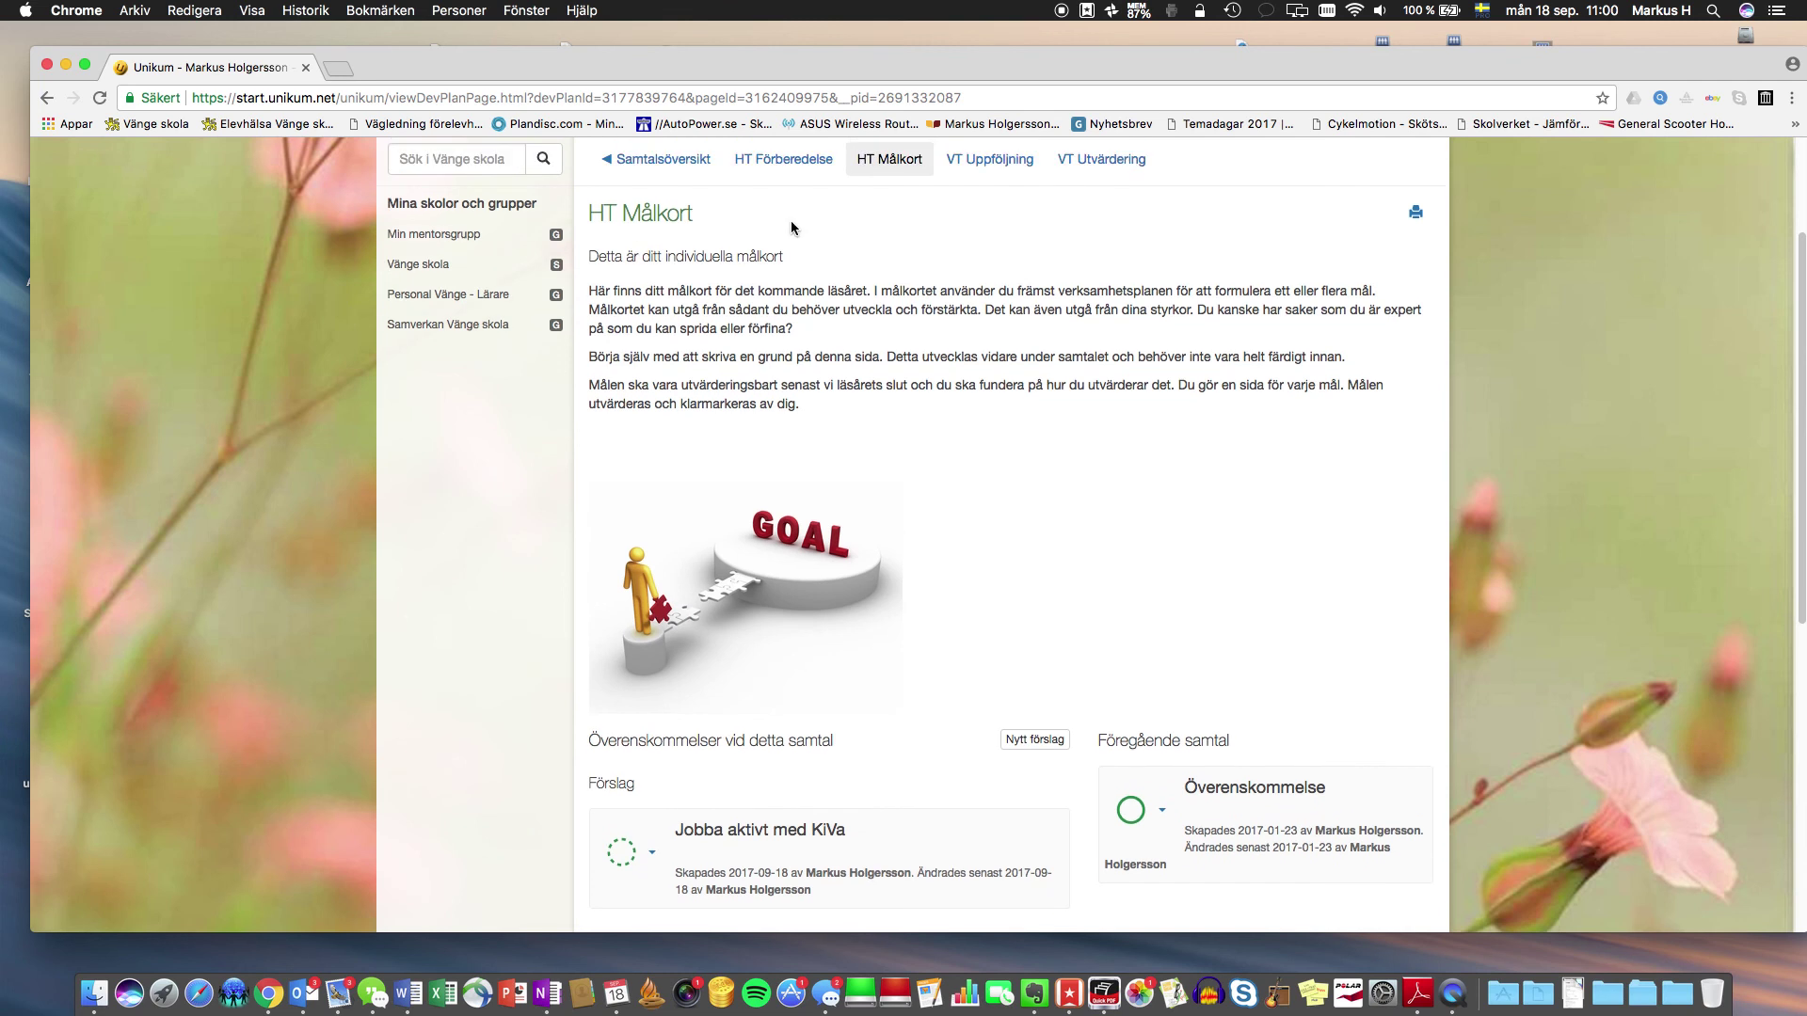
left_click(781, 162)
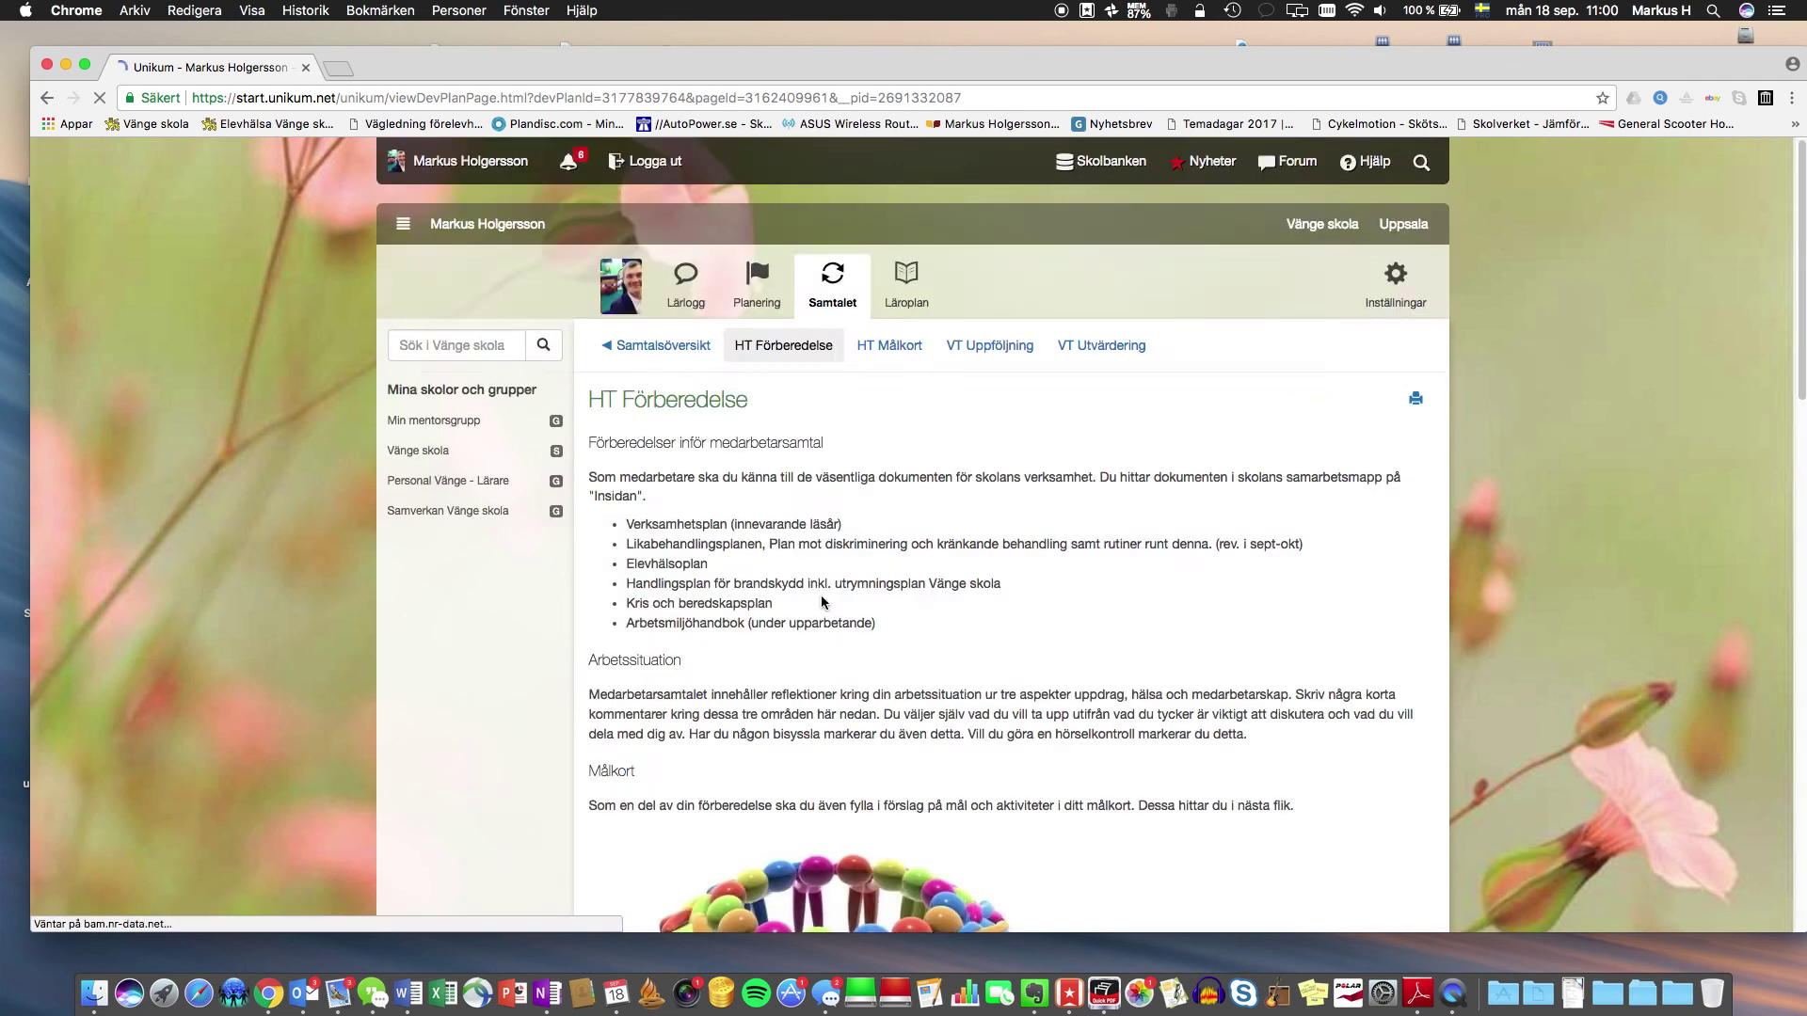
scroll(789, 407, "down", 10)
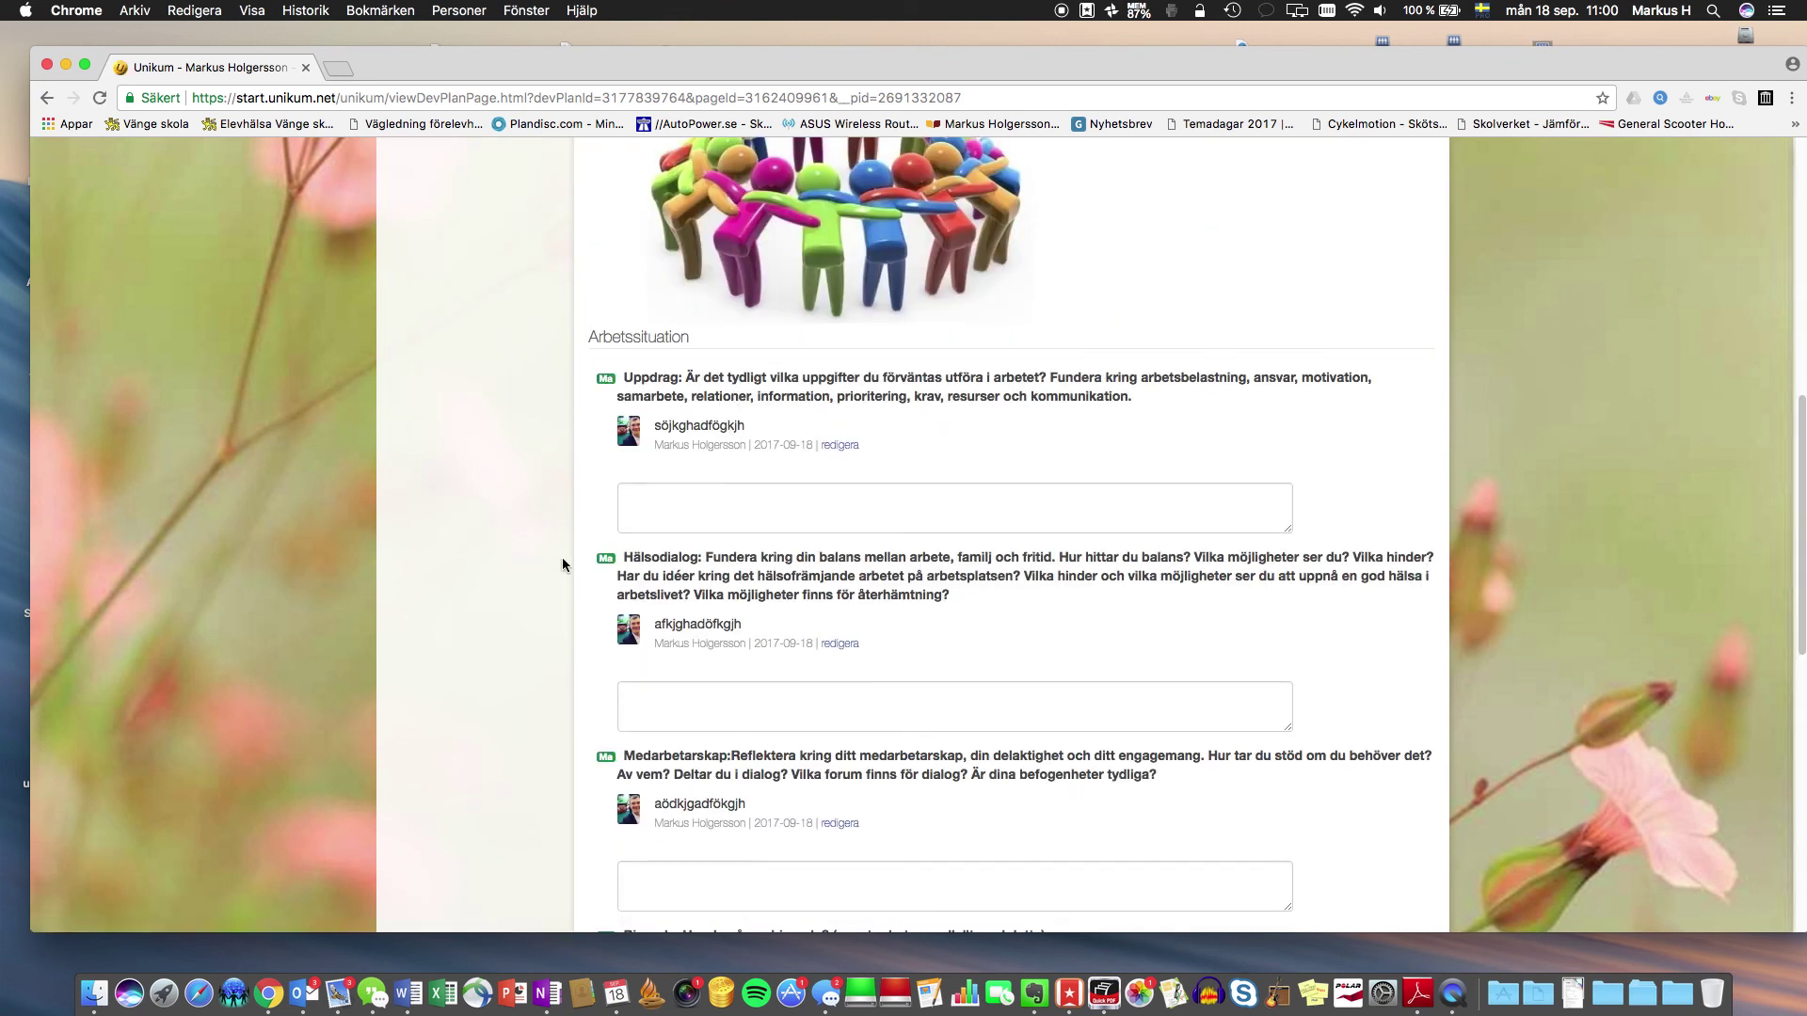
scroll(715, 859, "down", 5)
scroll(715, 860, "up", 20)
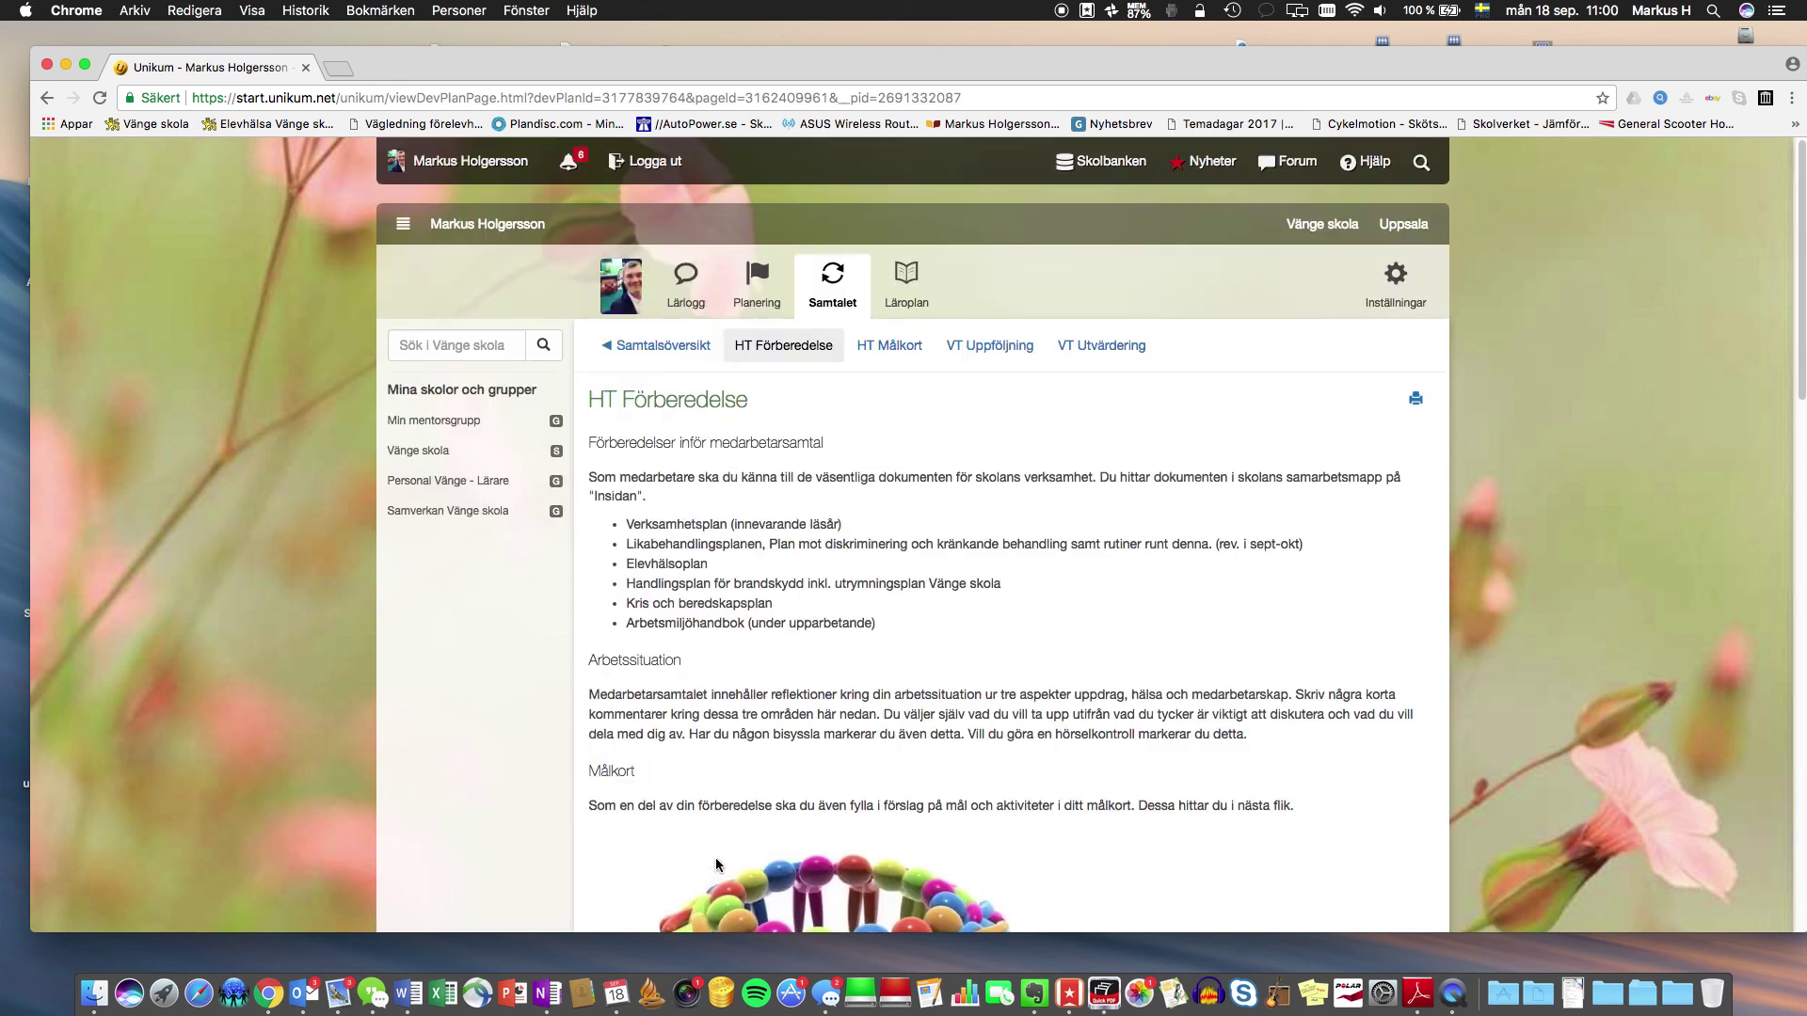
Step: Set the proposed agreement "Jobba aktivt med KiVa" in HT Målkort to Pågående
left_click(873, 348)
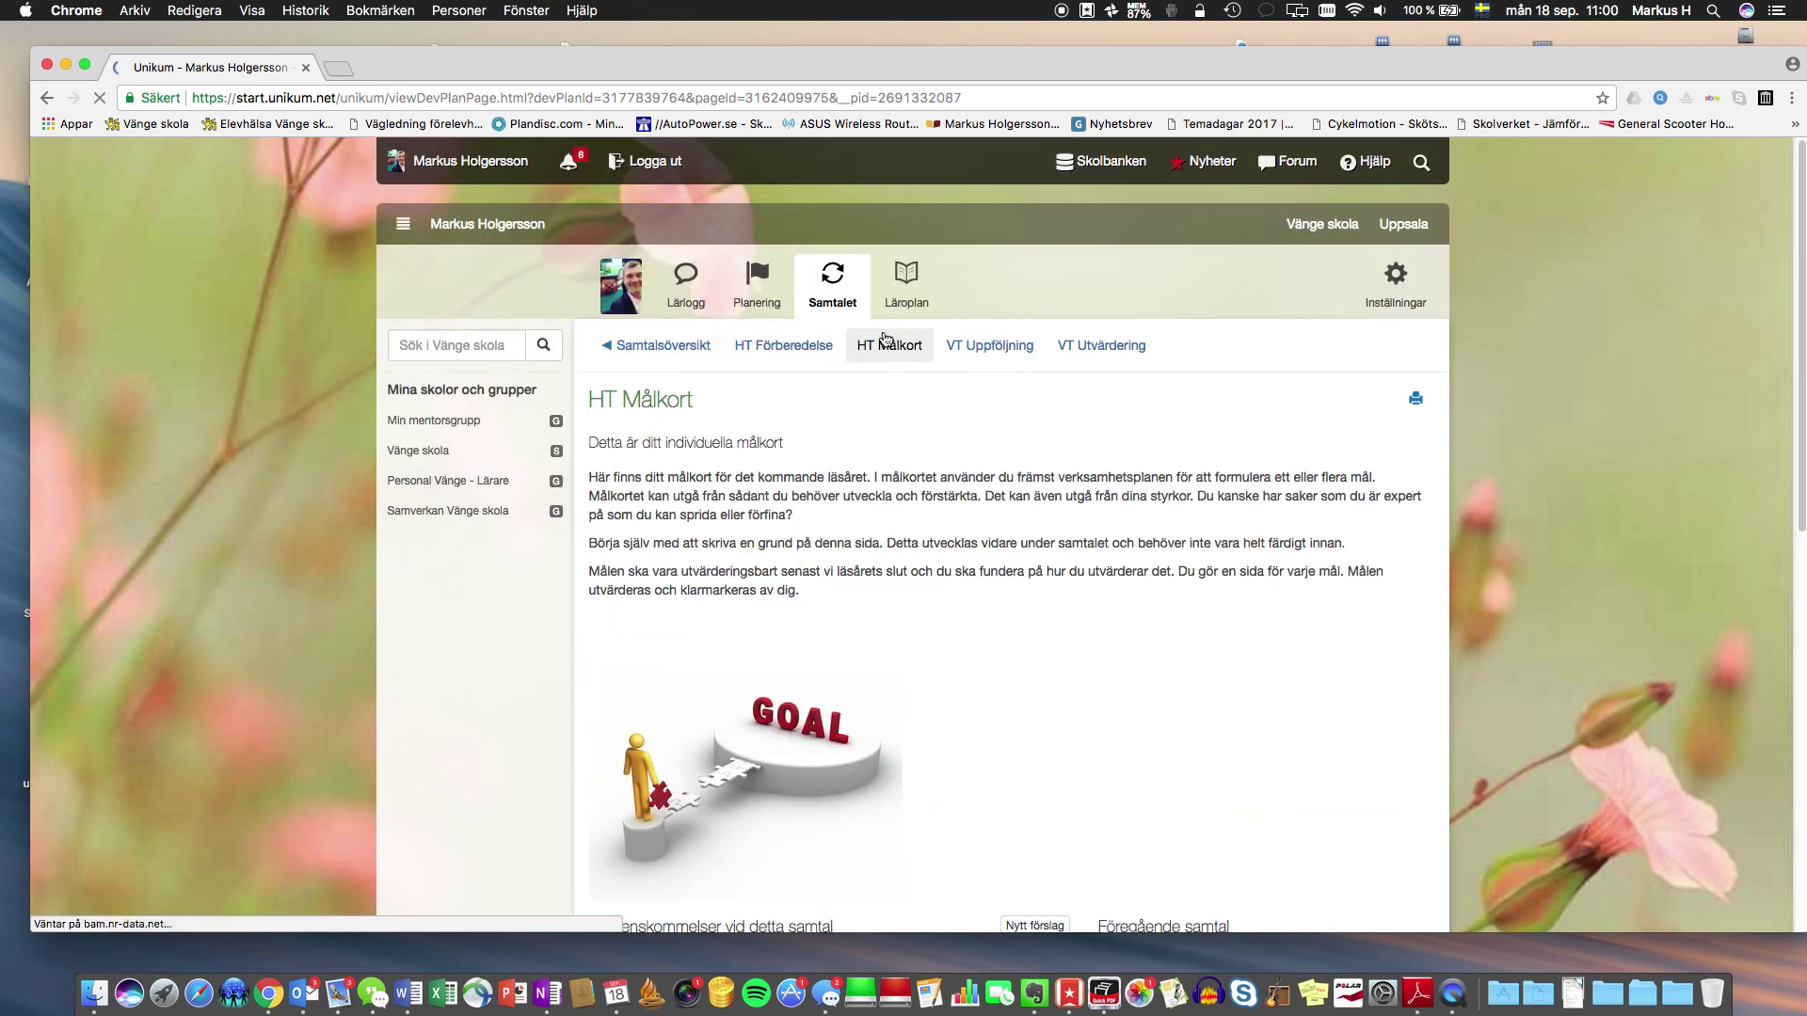
scroll(919, 527, "down", 10)
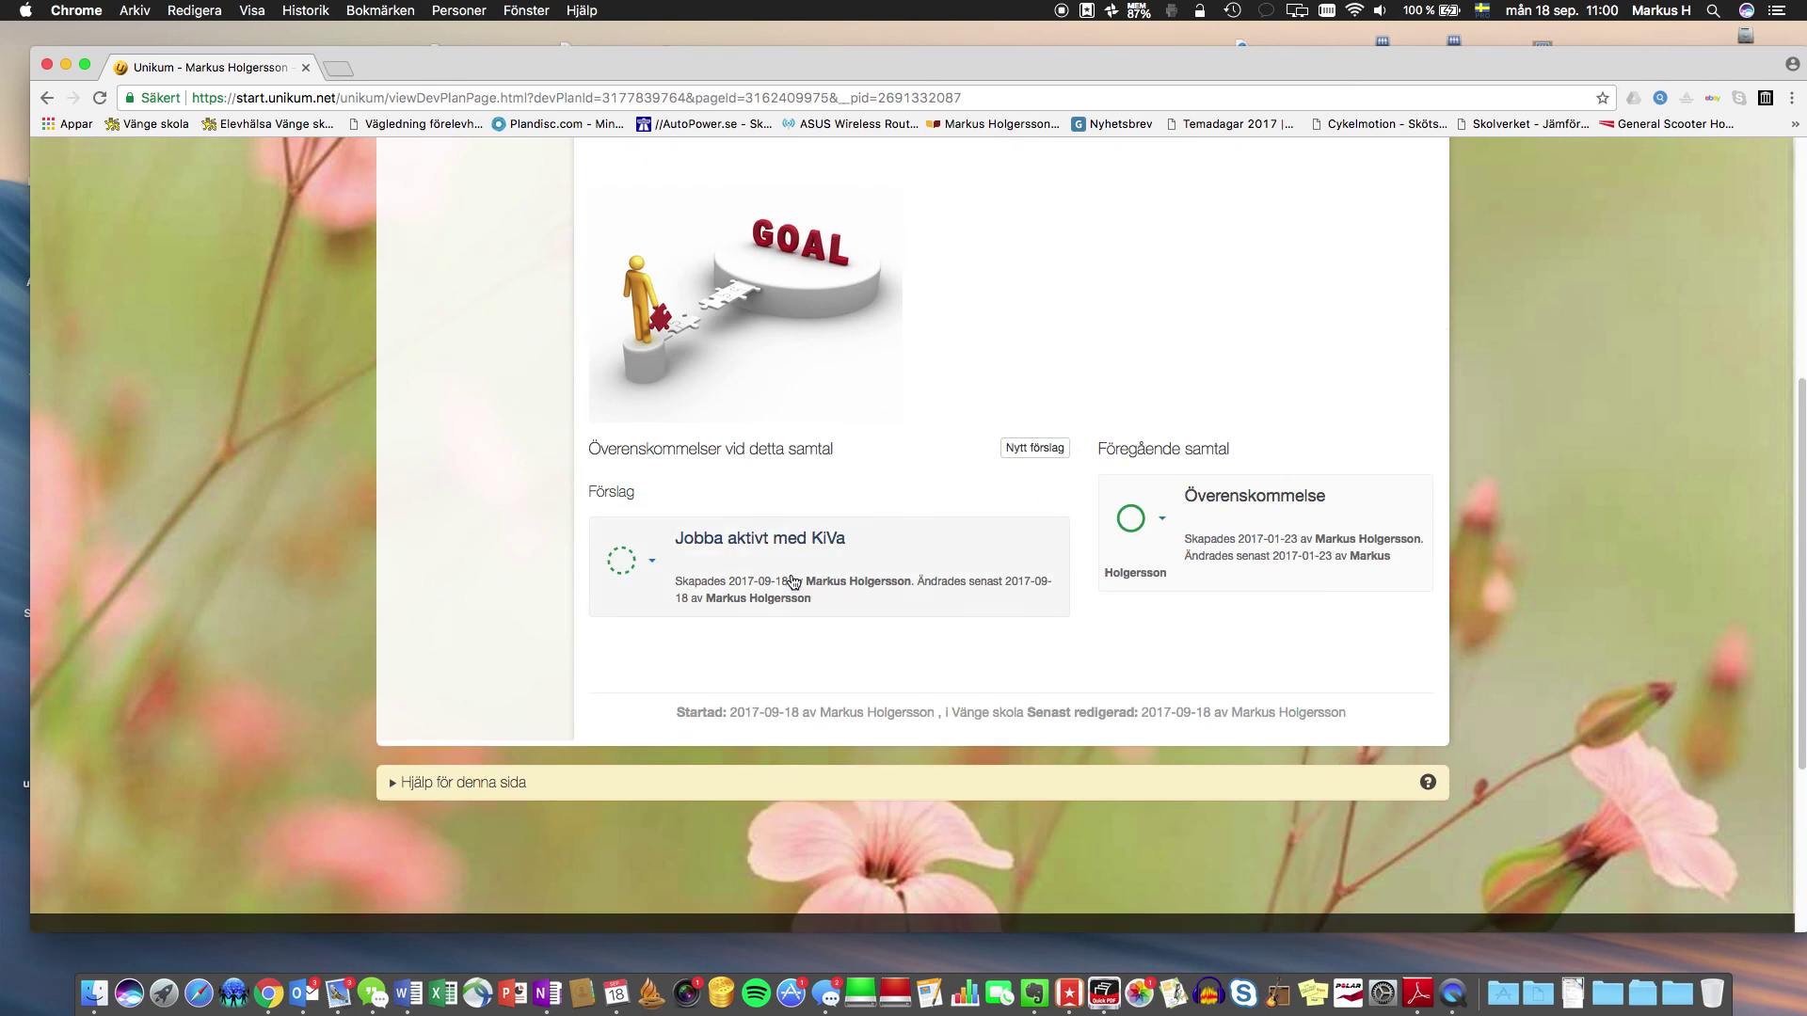
left_click(638, 551)
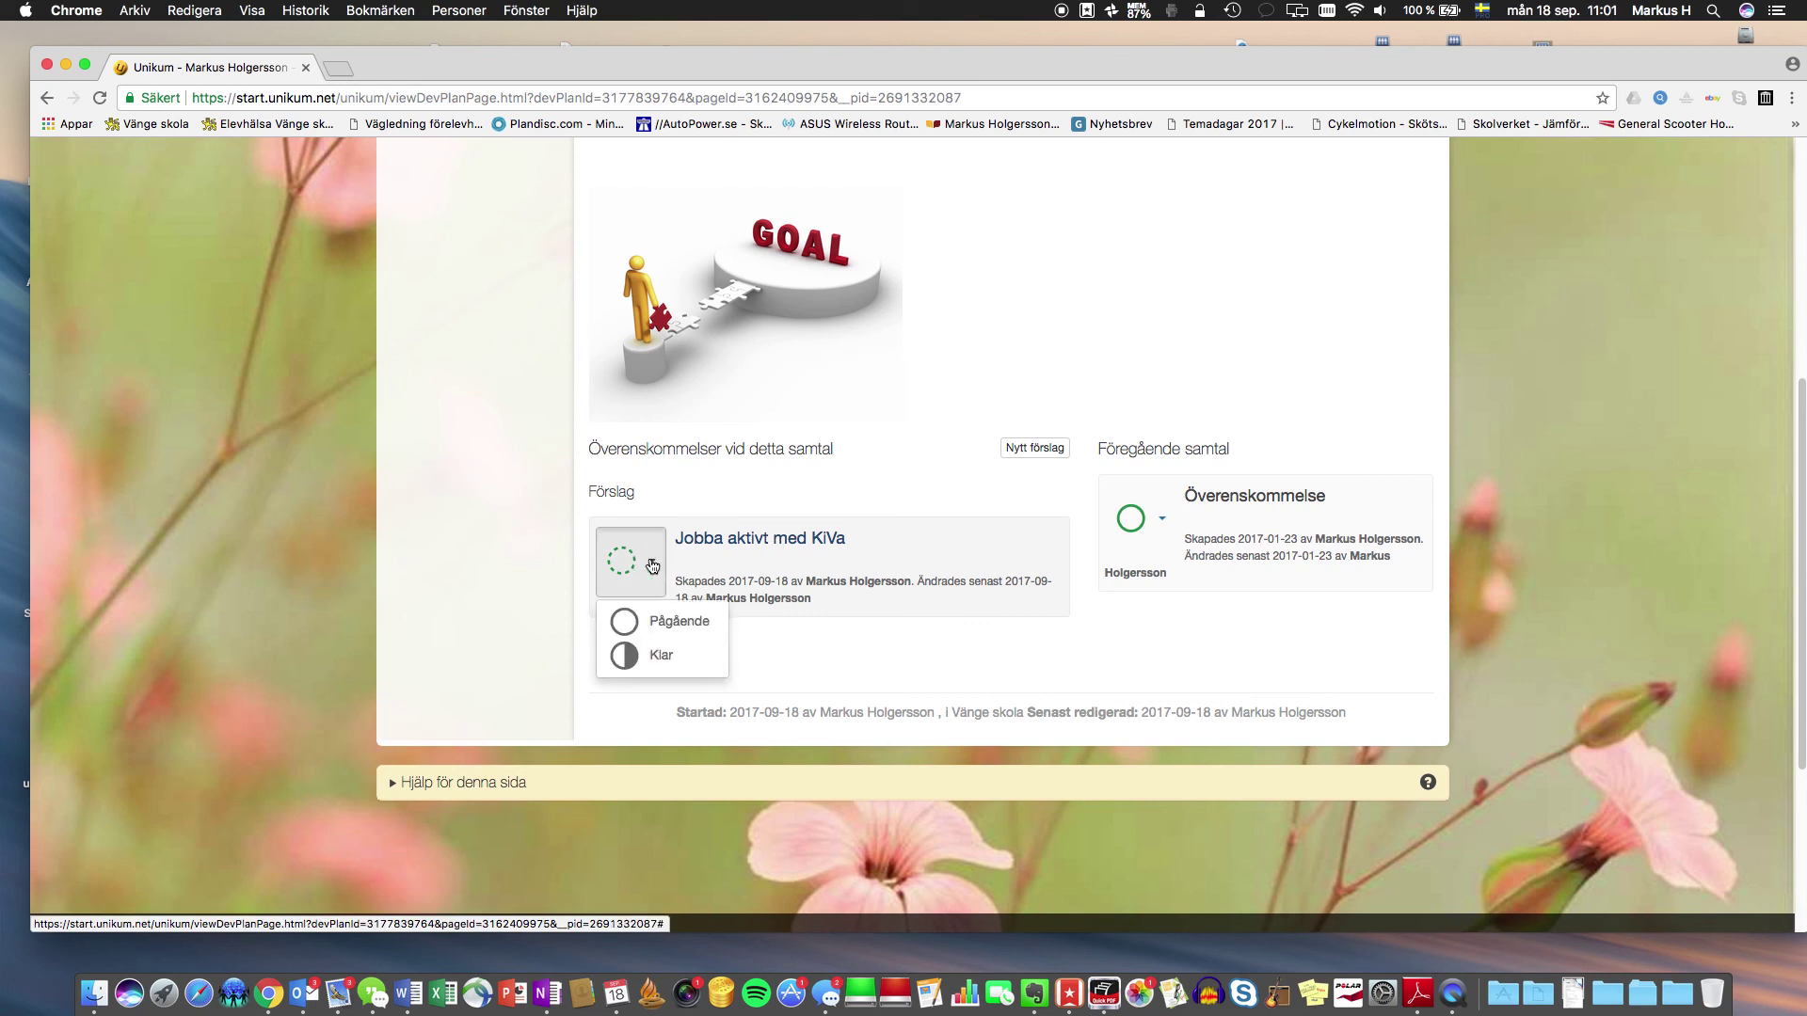
left_click(636, 627)
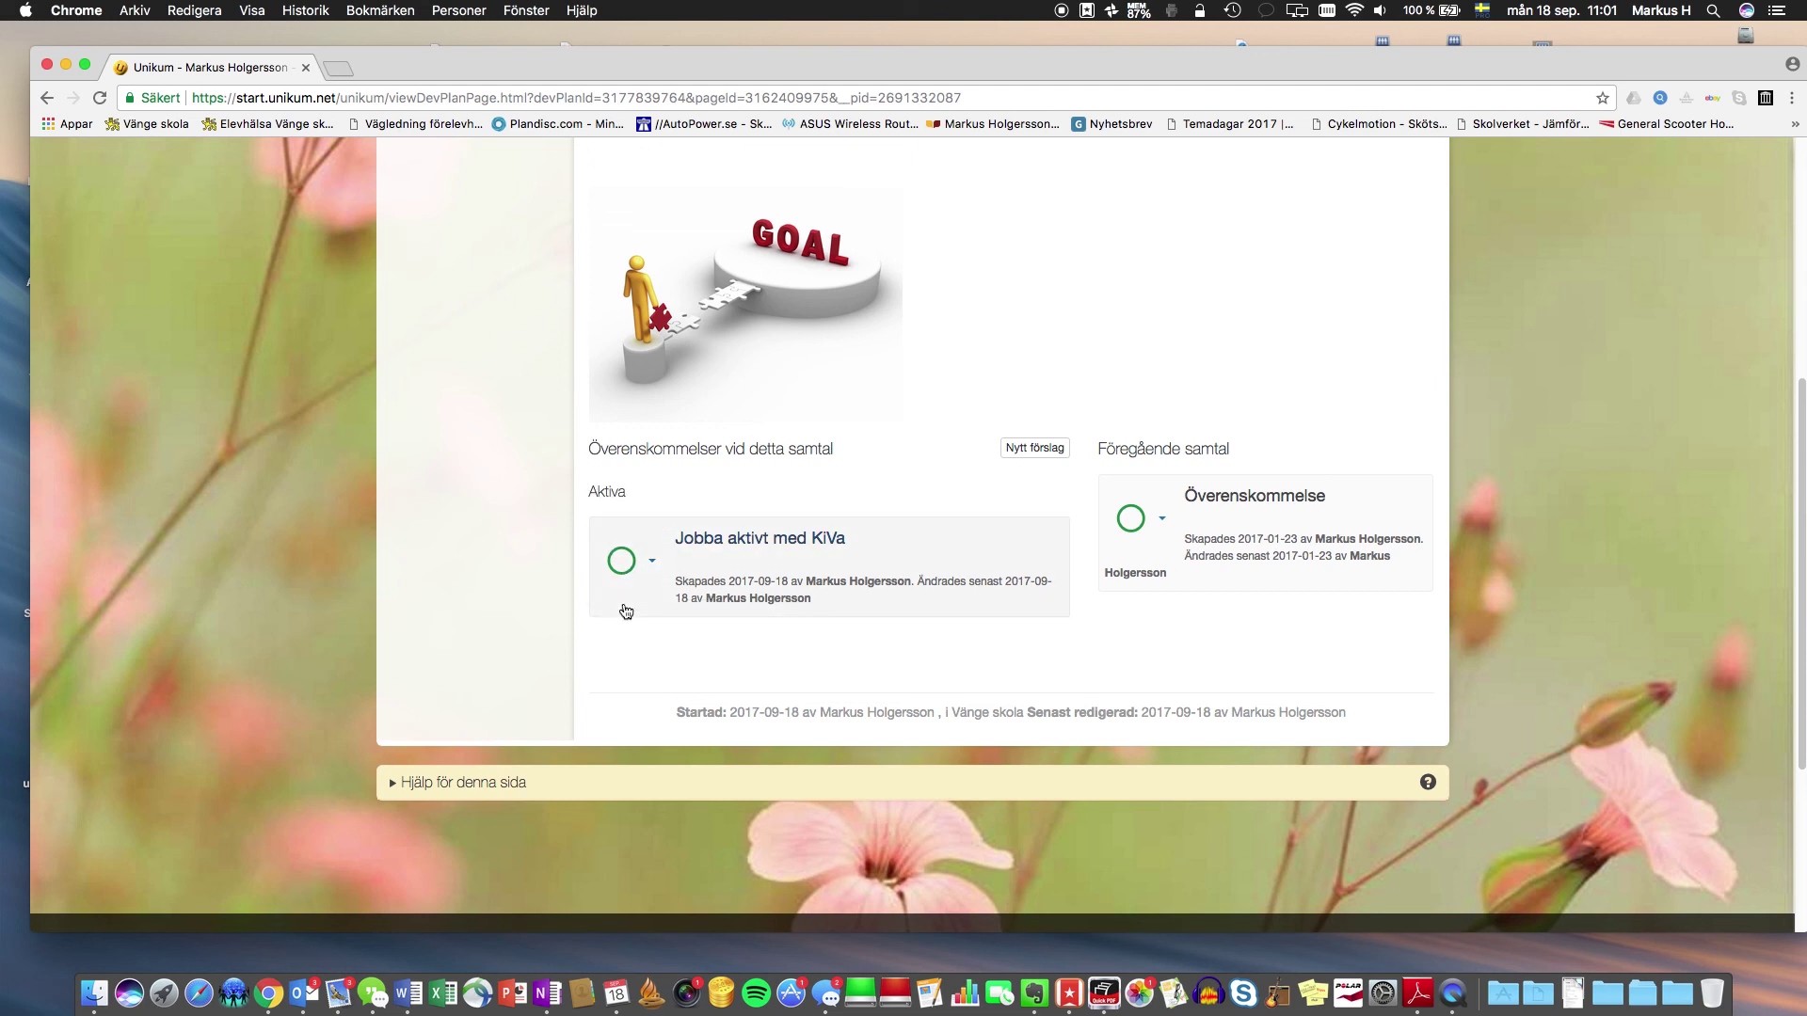
Step: Try out the Klar status on the agreement "Jobba aktivt med KiVa" and return it to Pågående
left_click(633, 576)
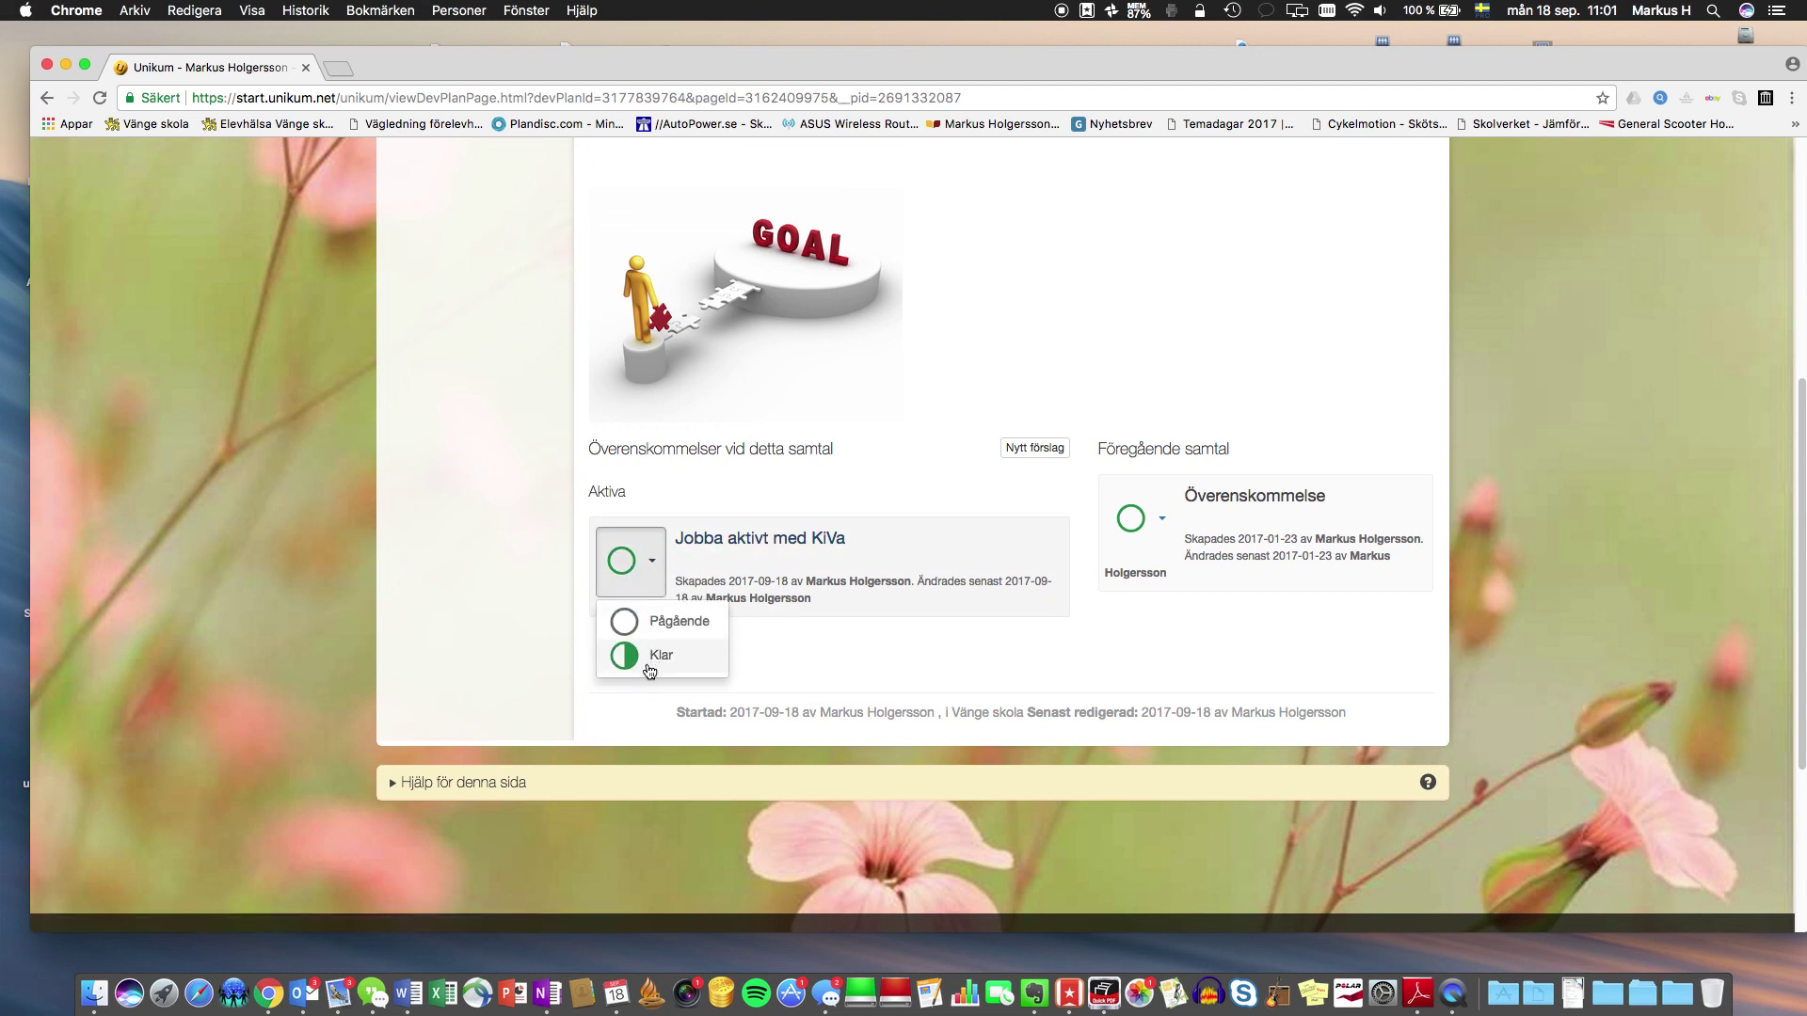
left_click(644, 668)
left_click(646, 587)
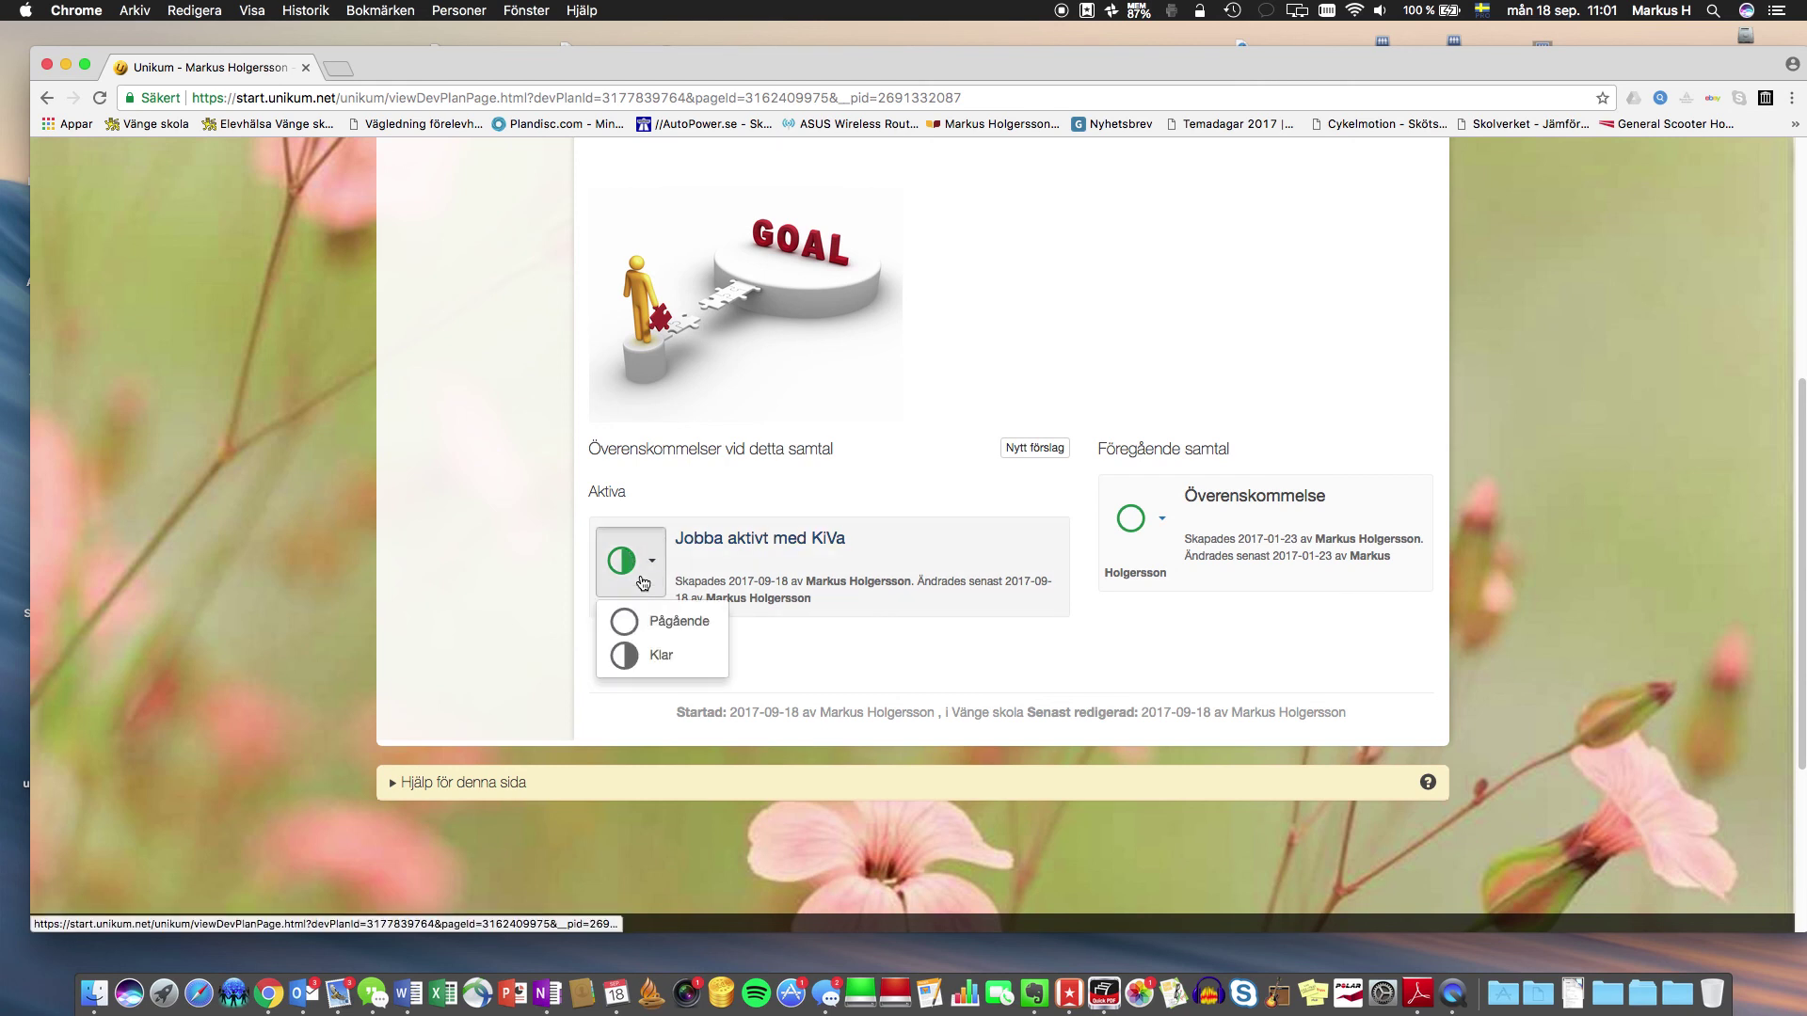
left_click(641, 628)
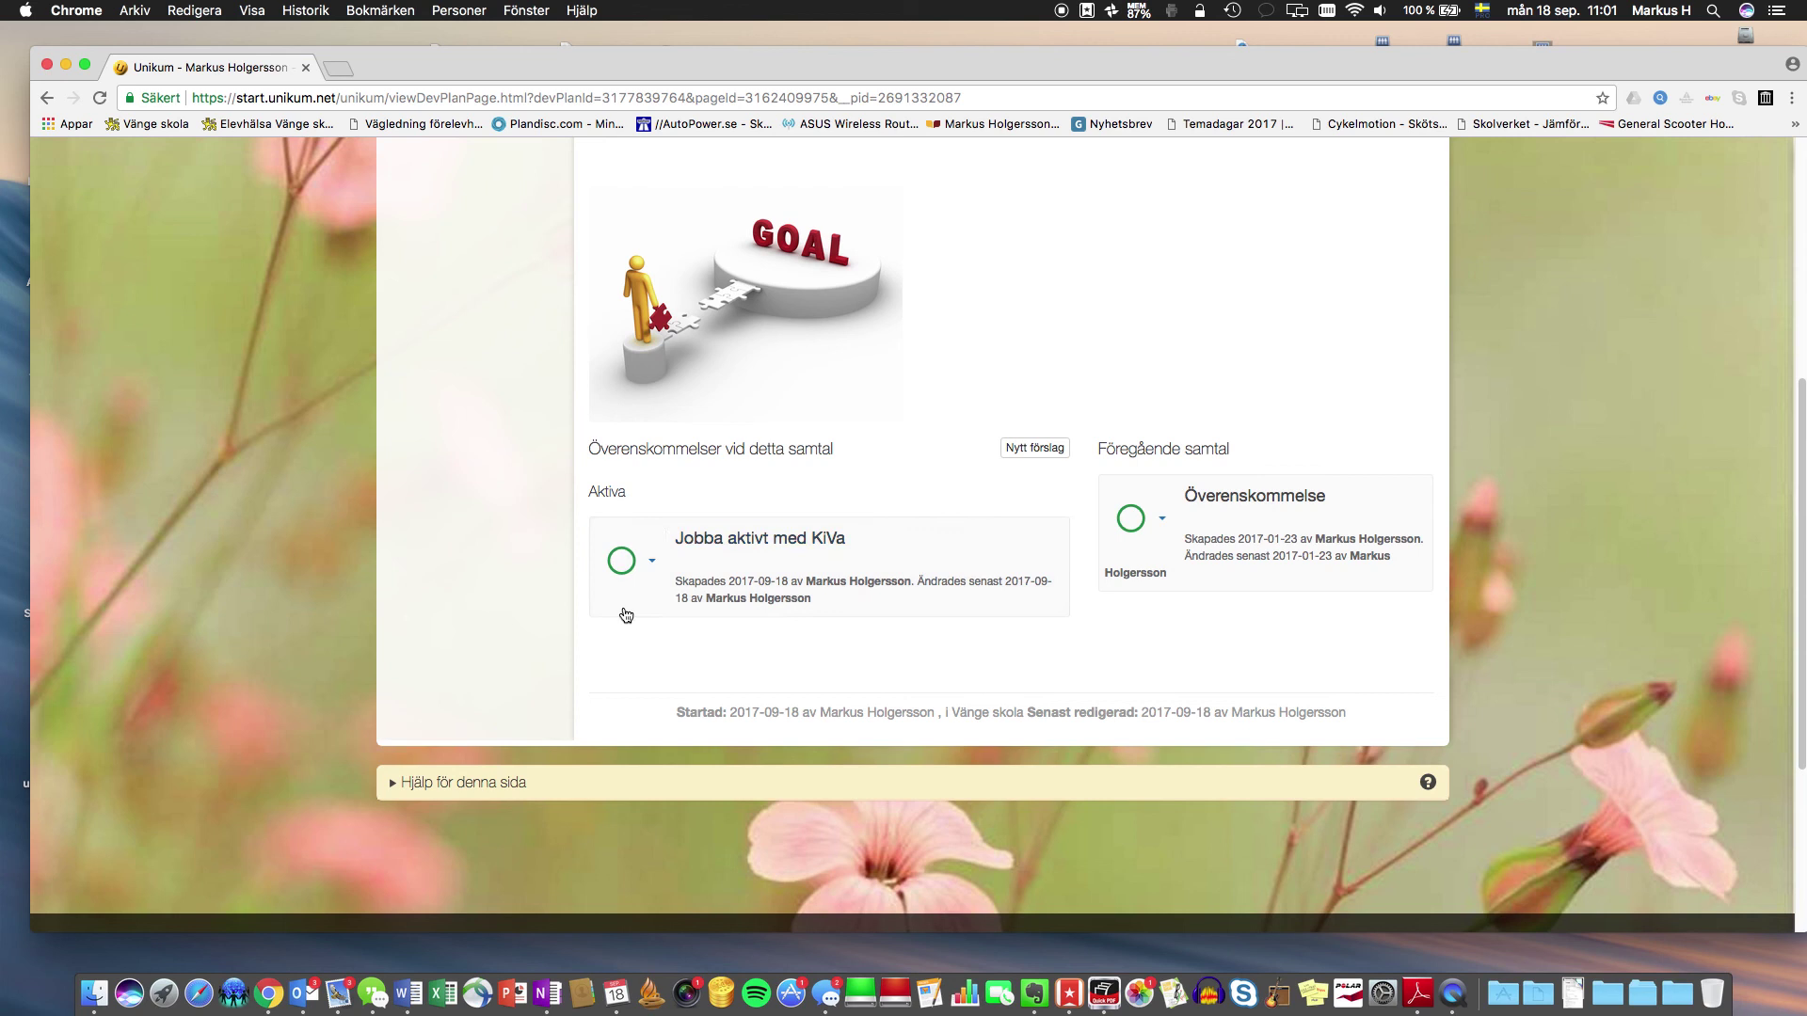
left_click(632, 578)
left_click(645, 657)
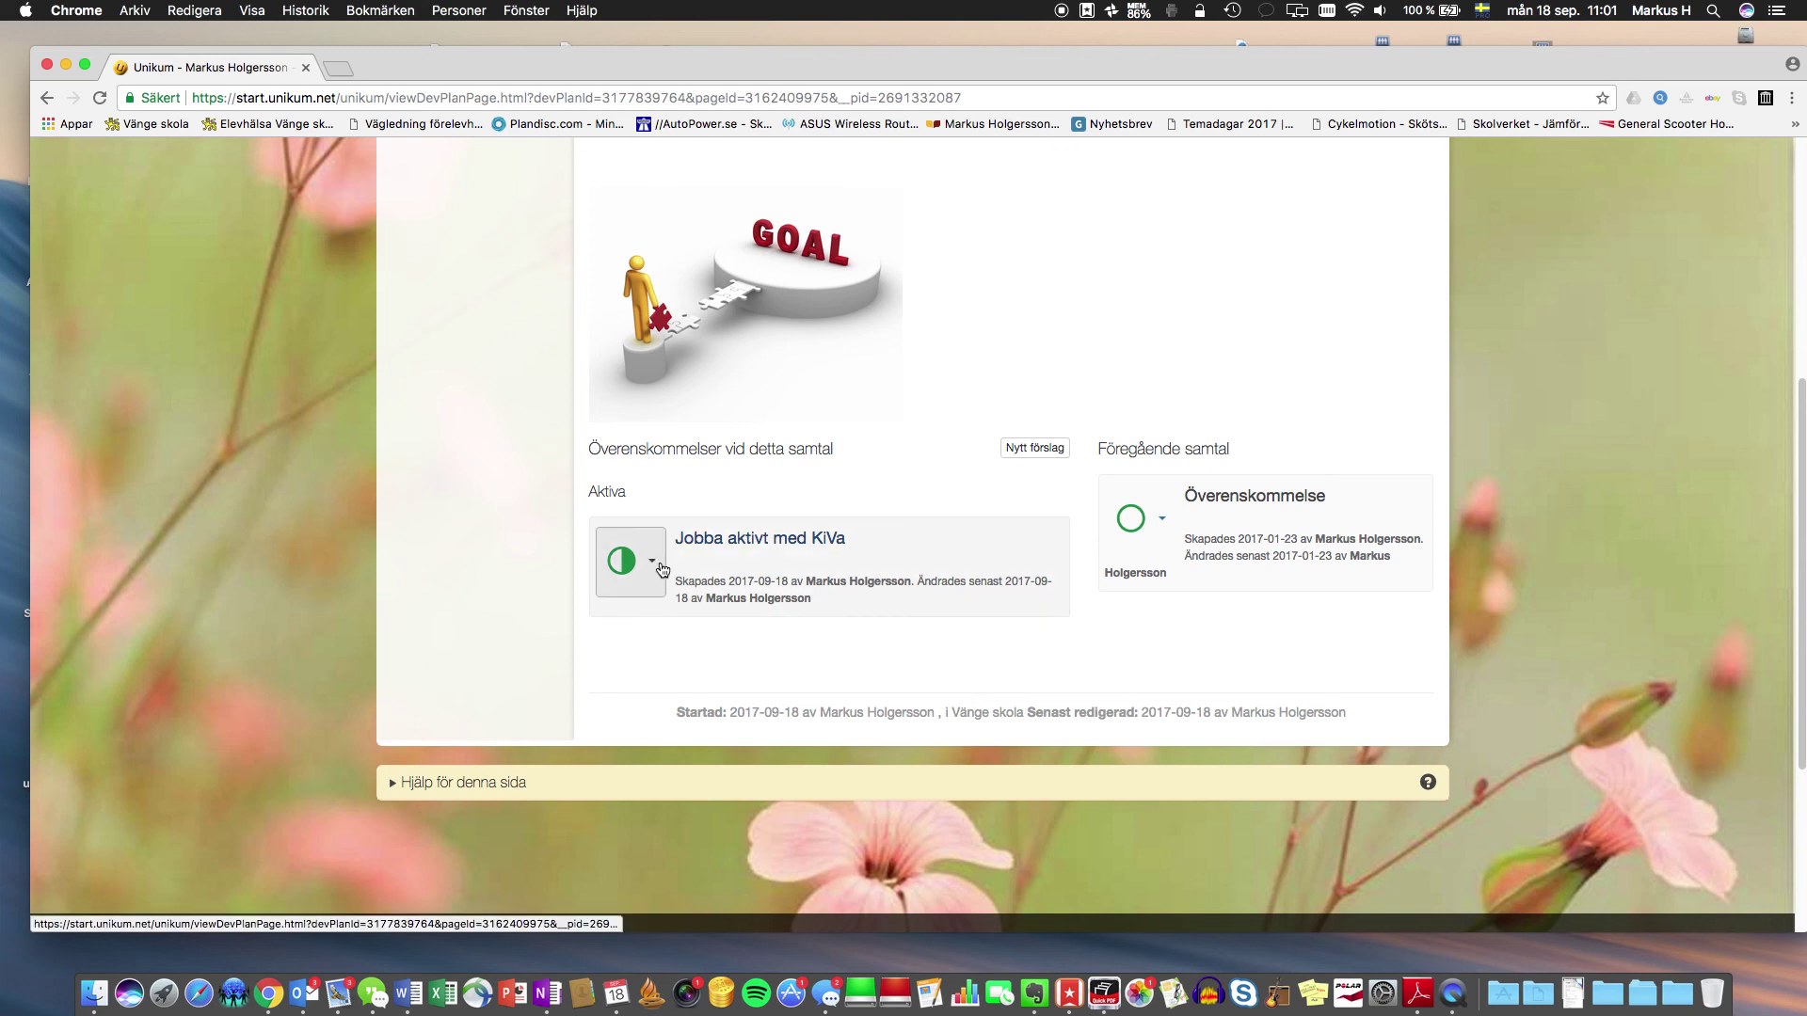
left_click(655, 567)
left_click(639, 665)
left_click(651, 567)
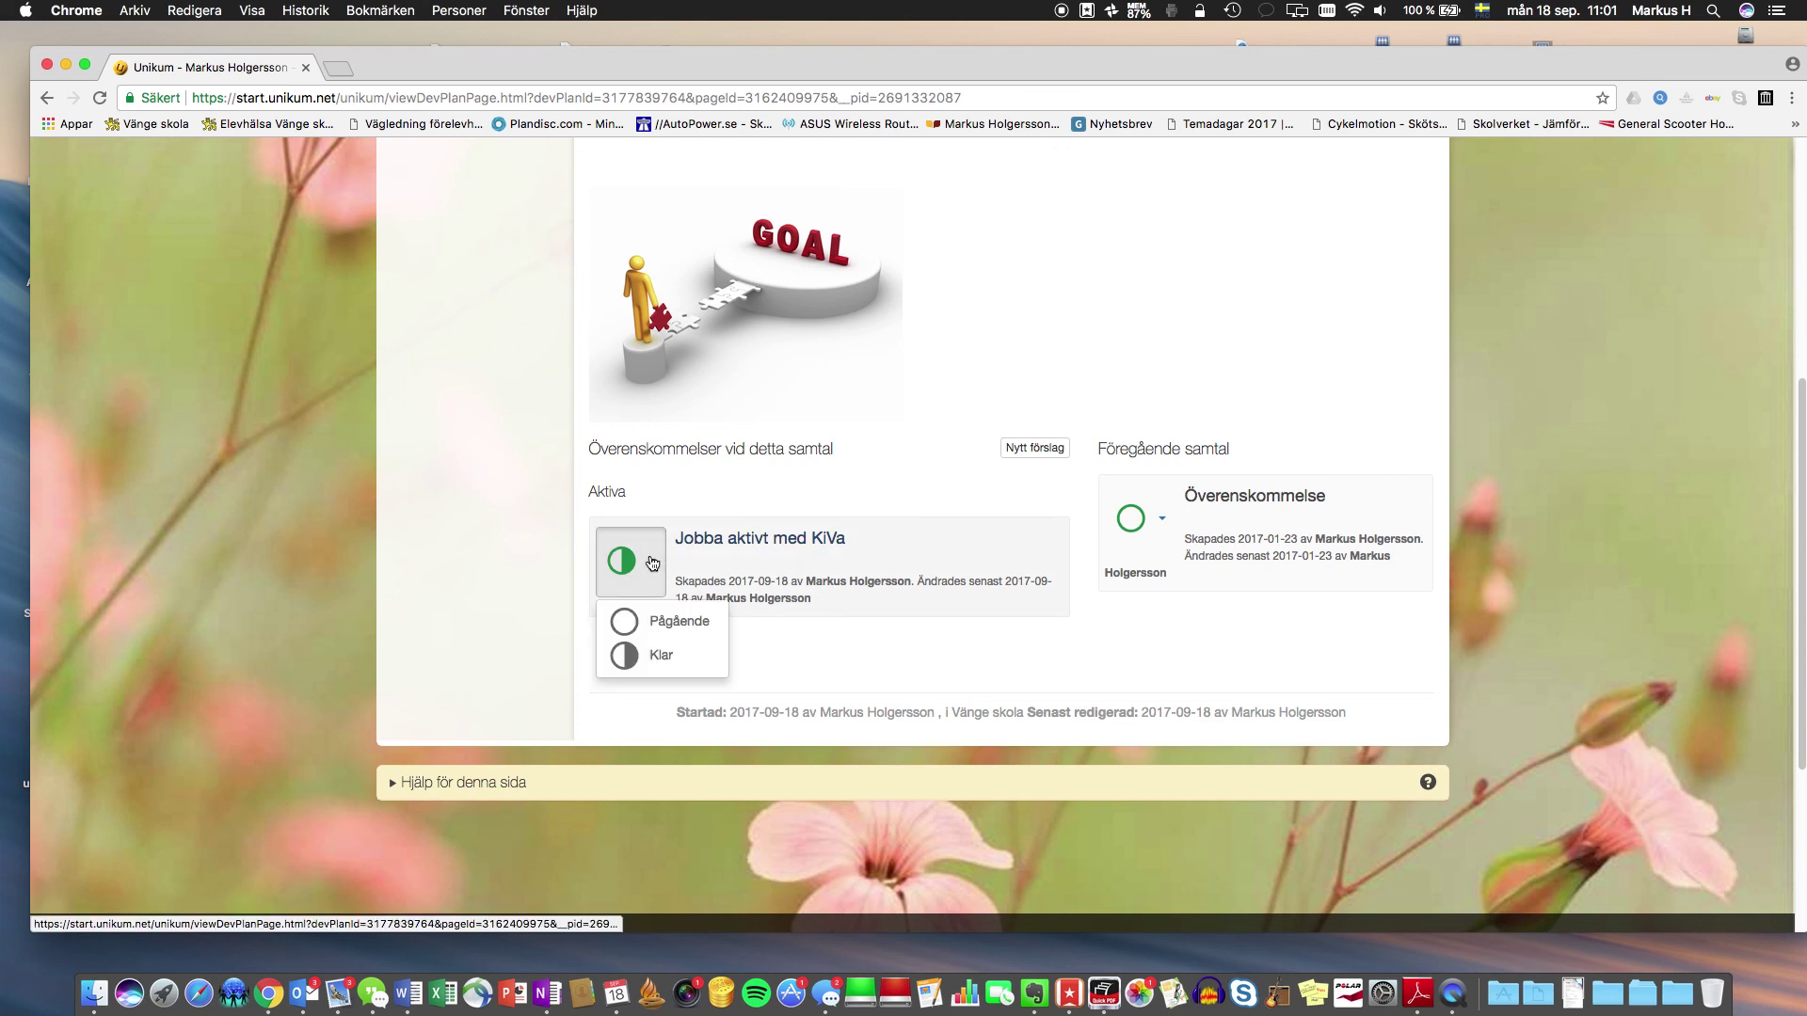
left_click(651, 620)
Step: From the conversation overview, record the conversation as held with the second invited participant also present, and continue to Arbeta med överenskommelser
scroll(858, 628, "up", 5)
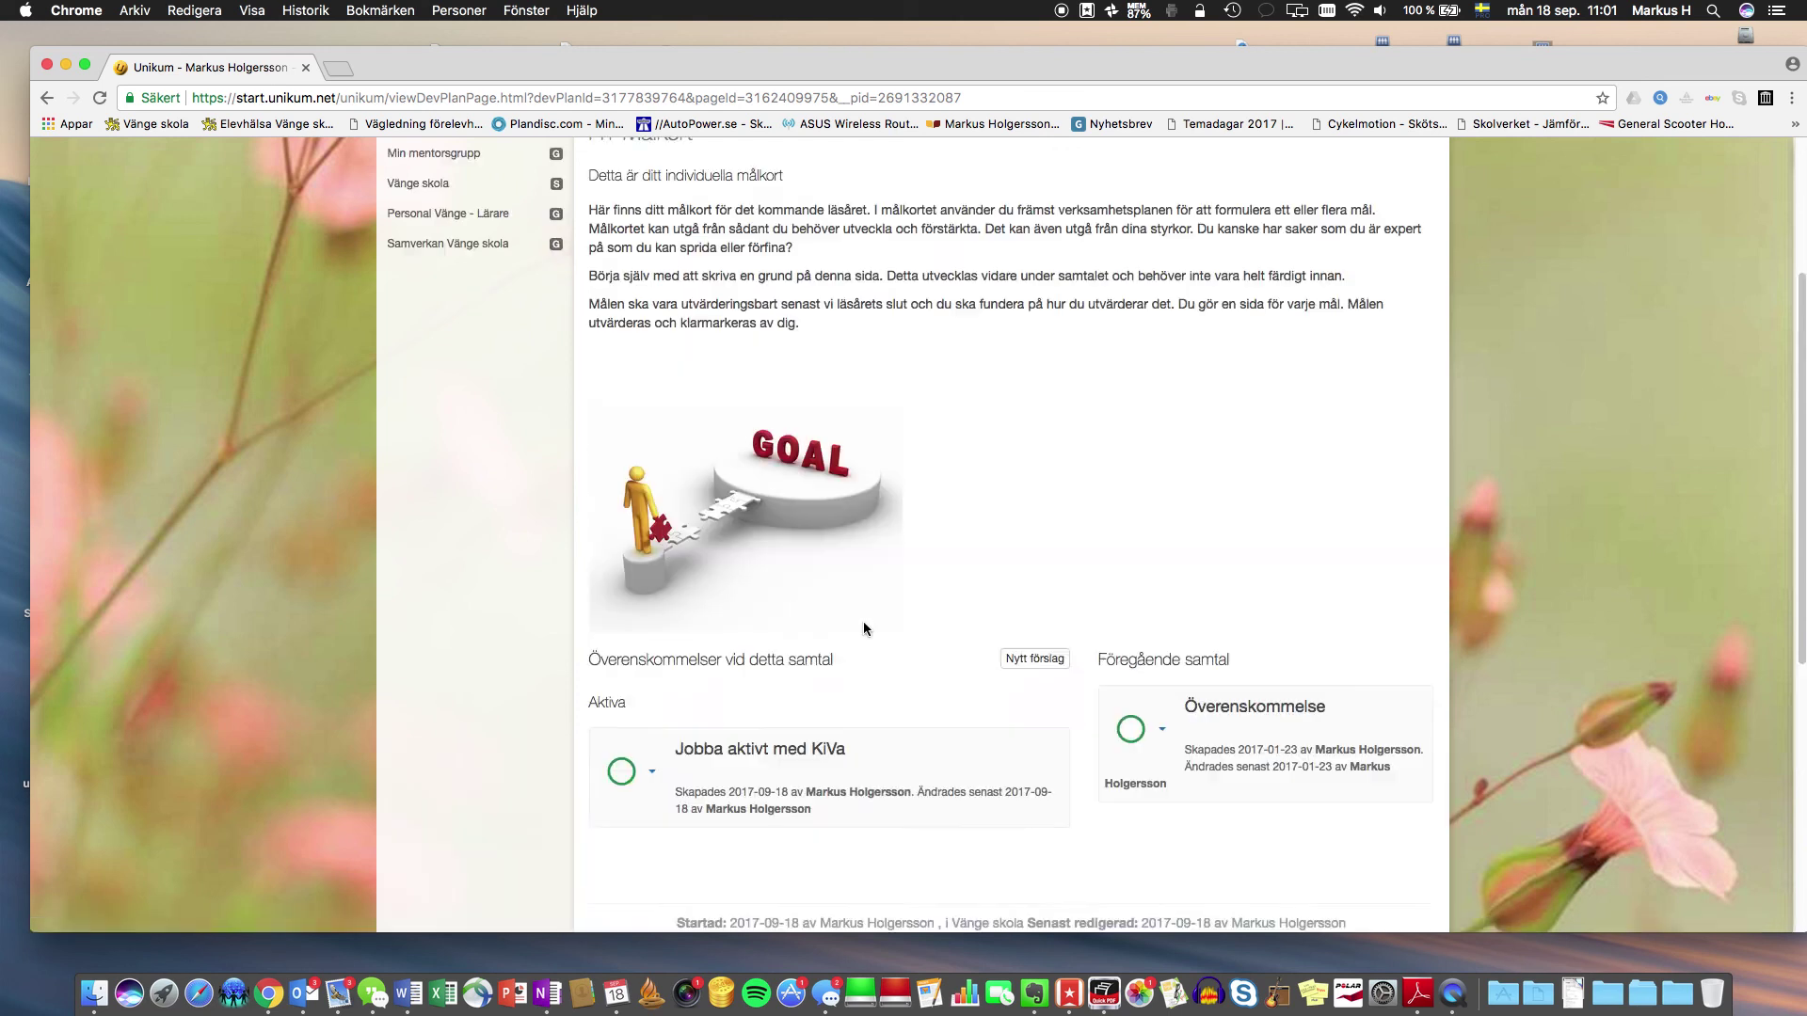
left_click(656, 350)
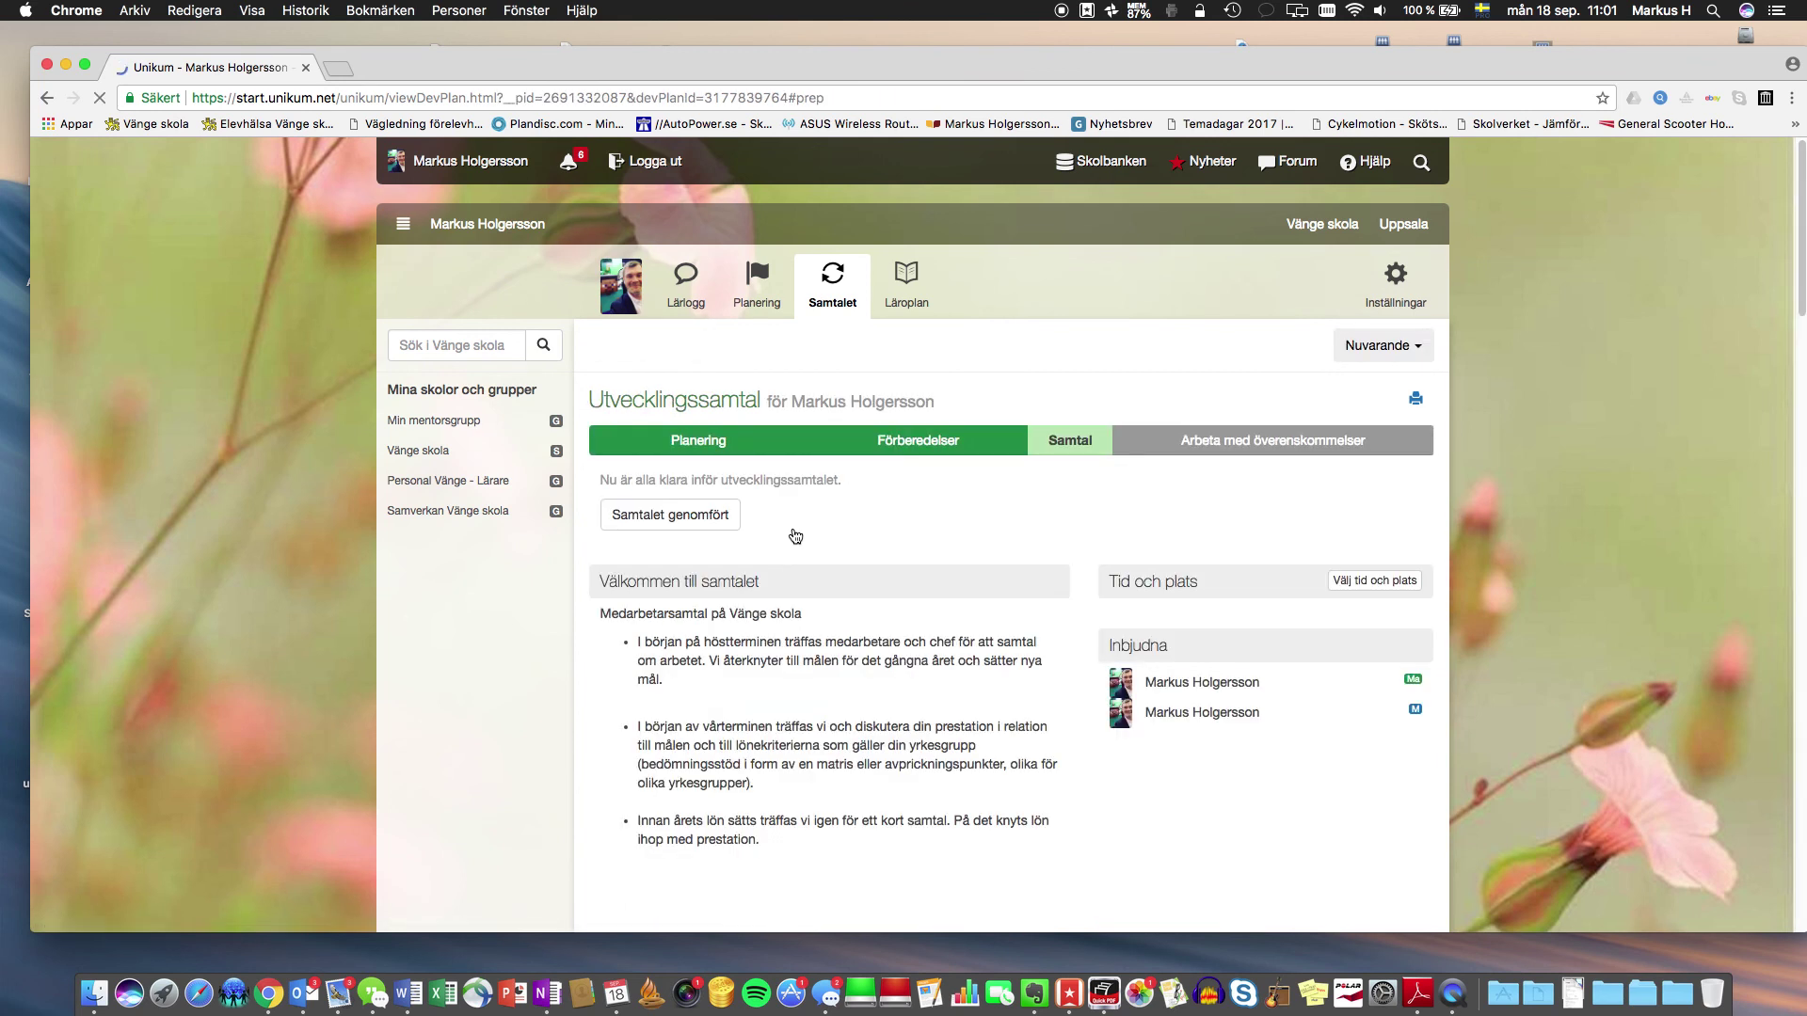
left_click(701, 530)
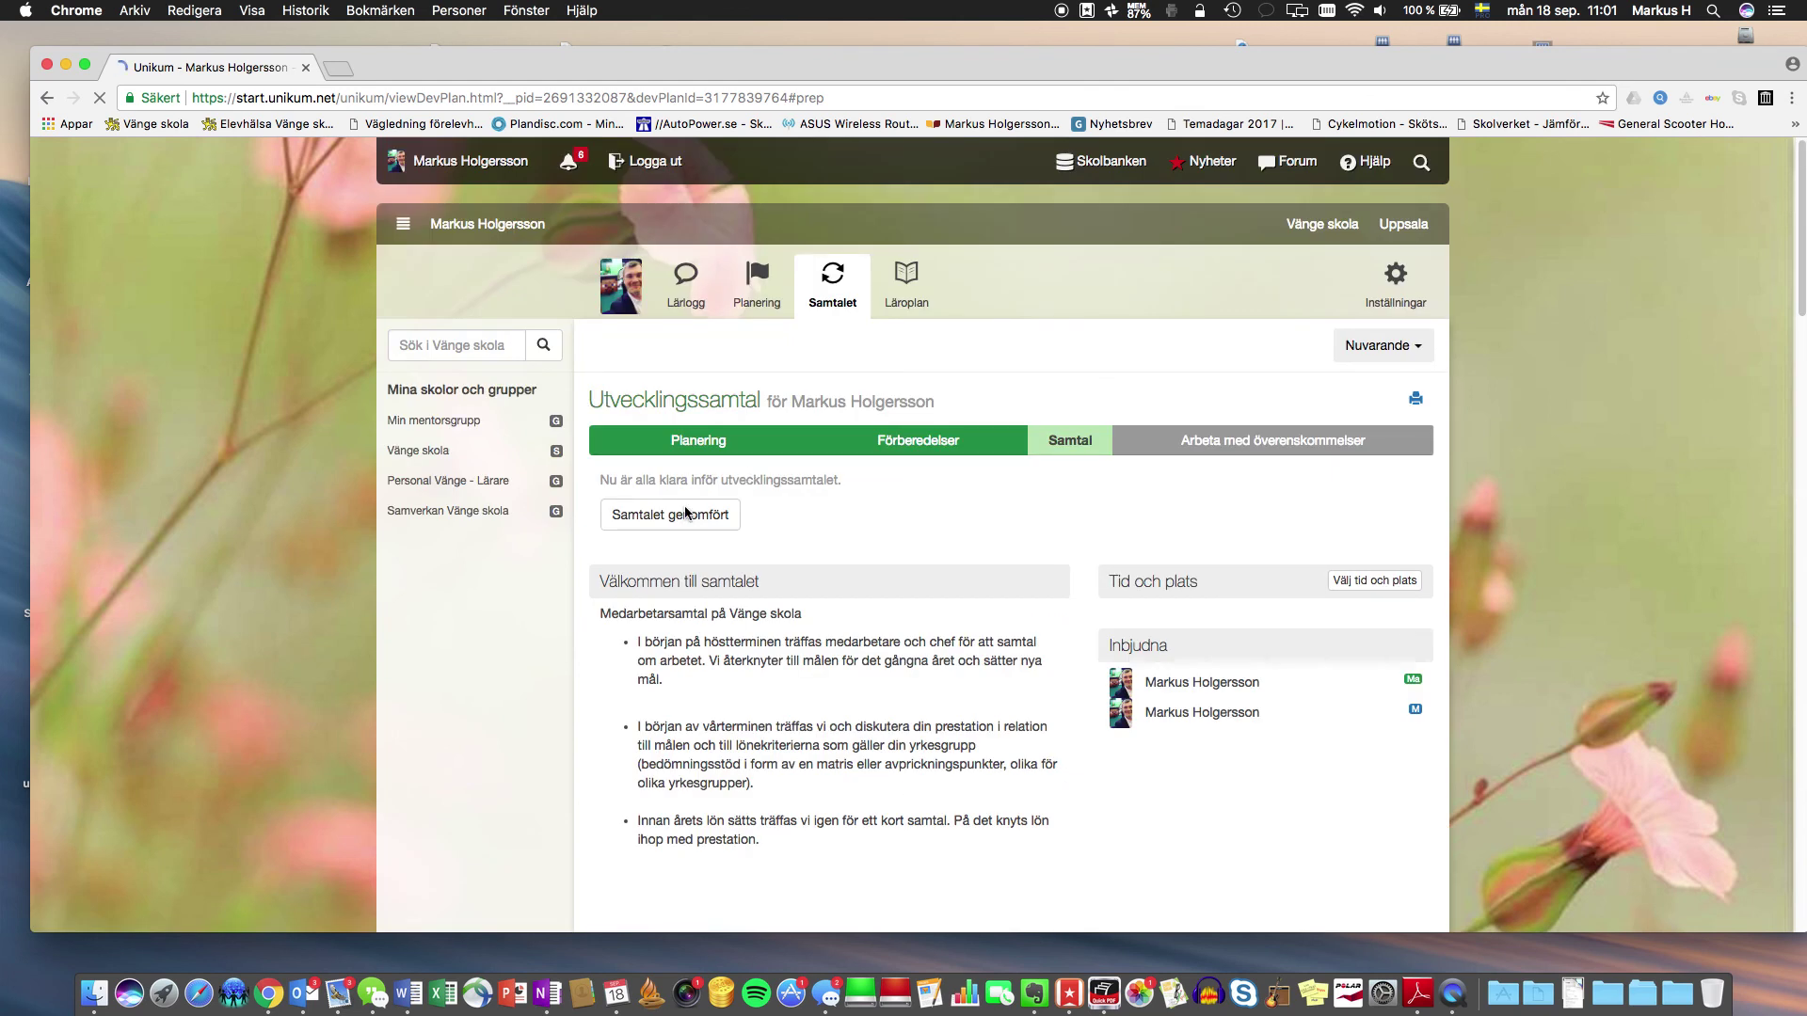
left_click(680, 522)
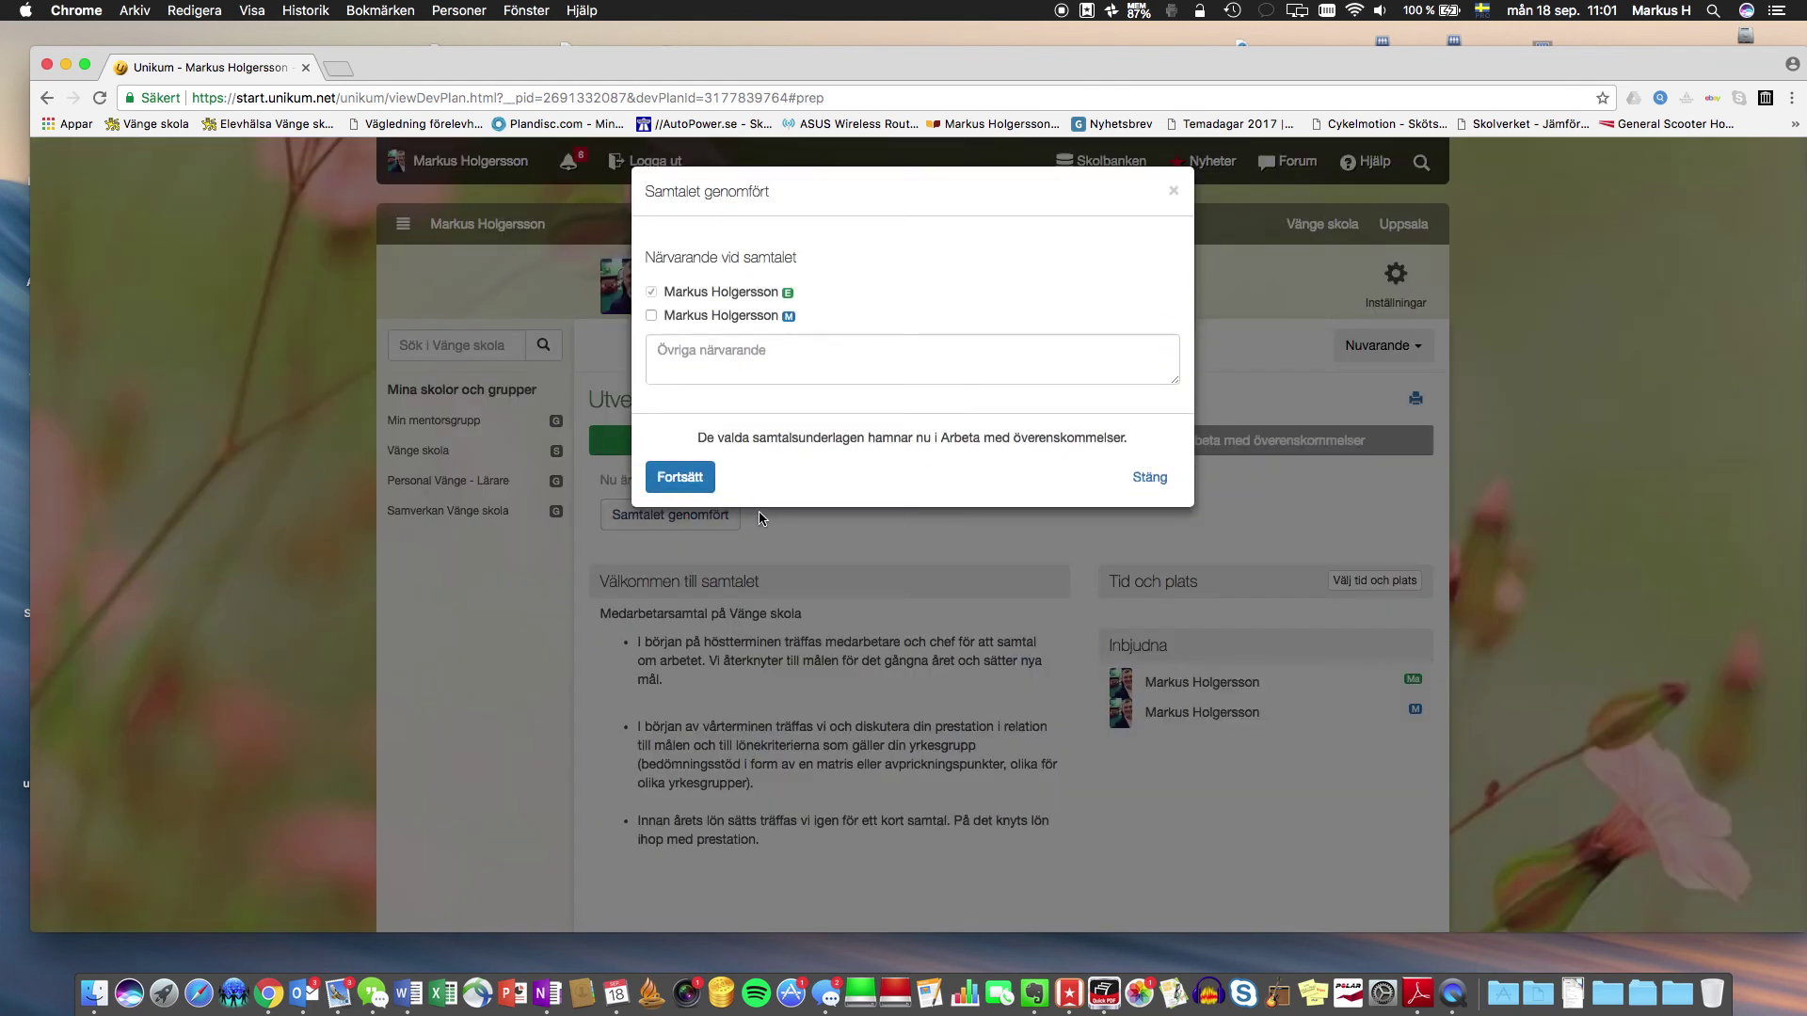
left_click(651, 316)
left_click(700, 350)
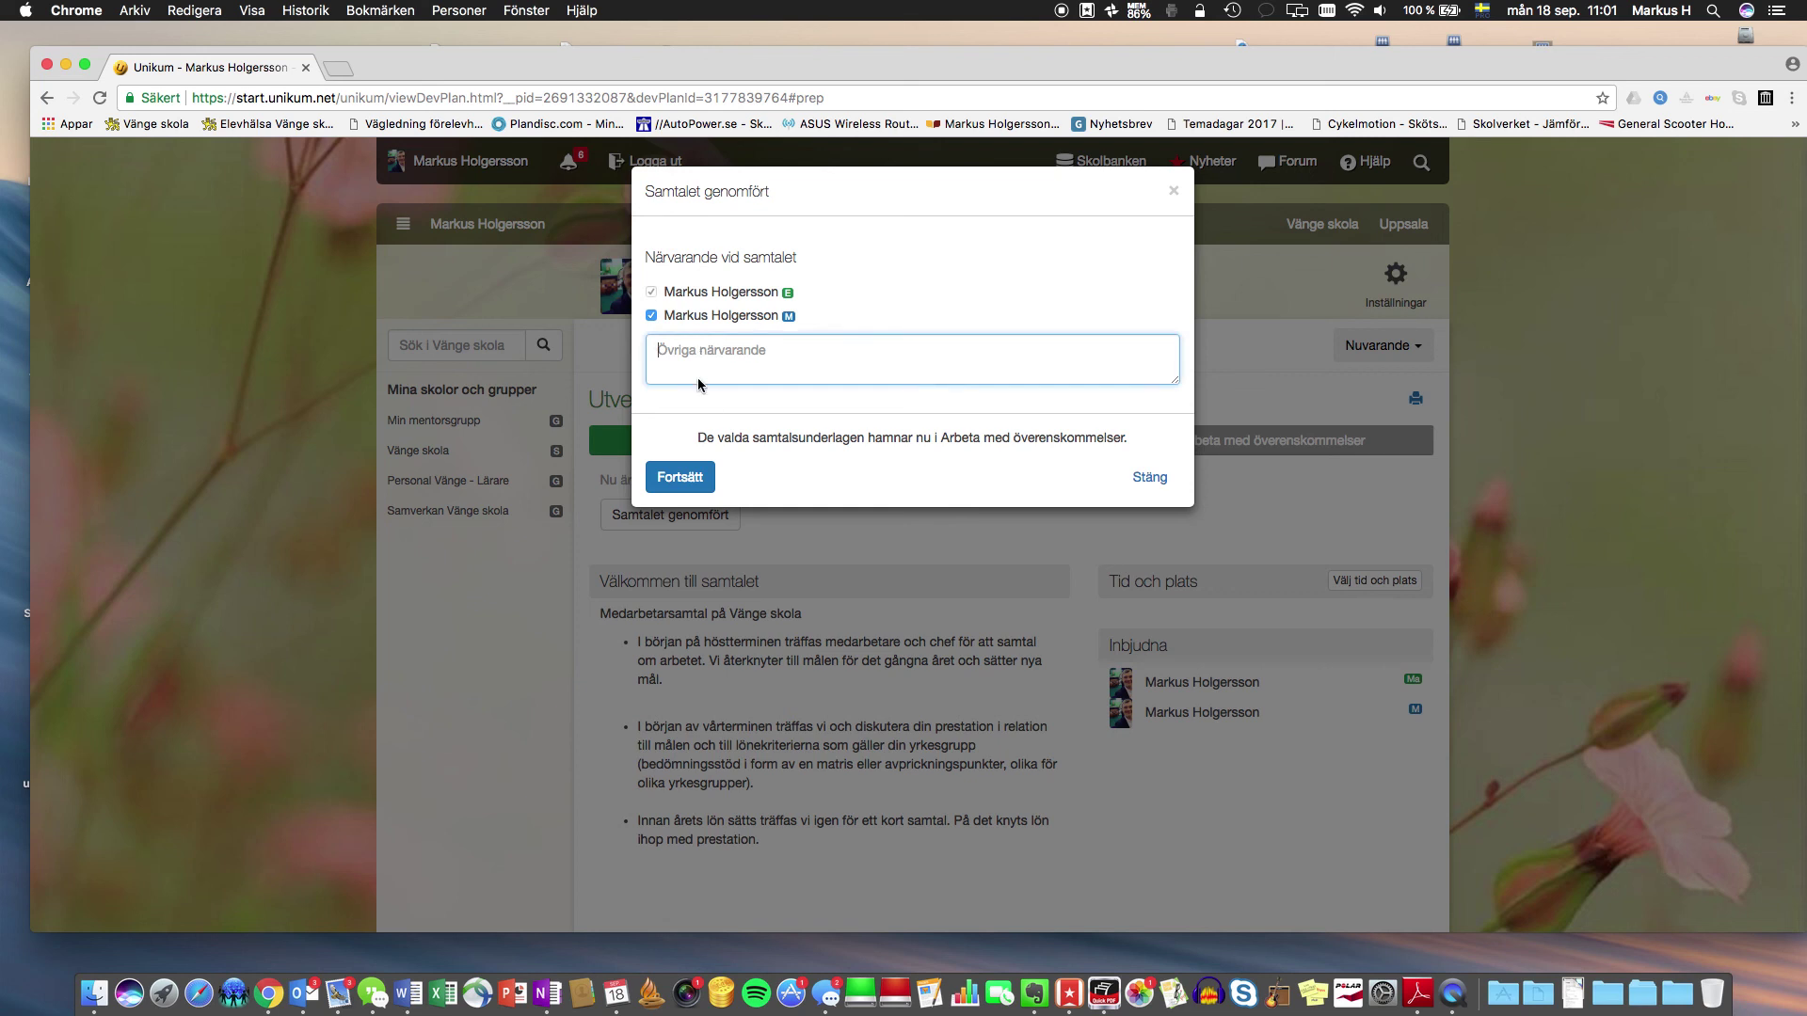
left_click(682, 488)
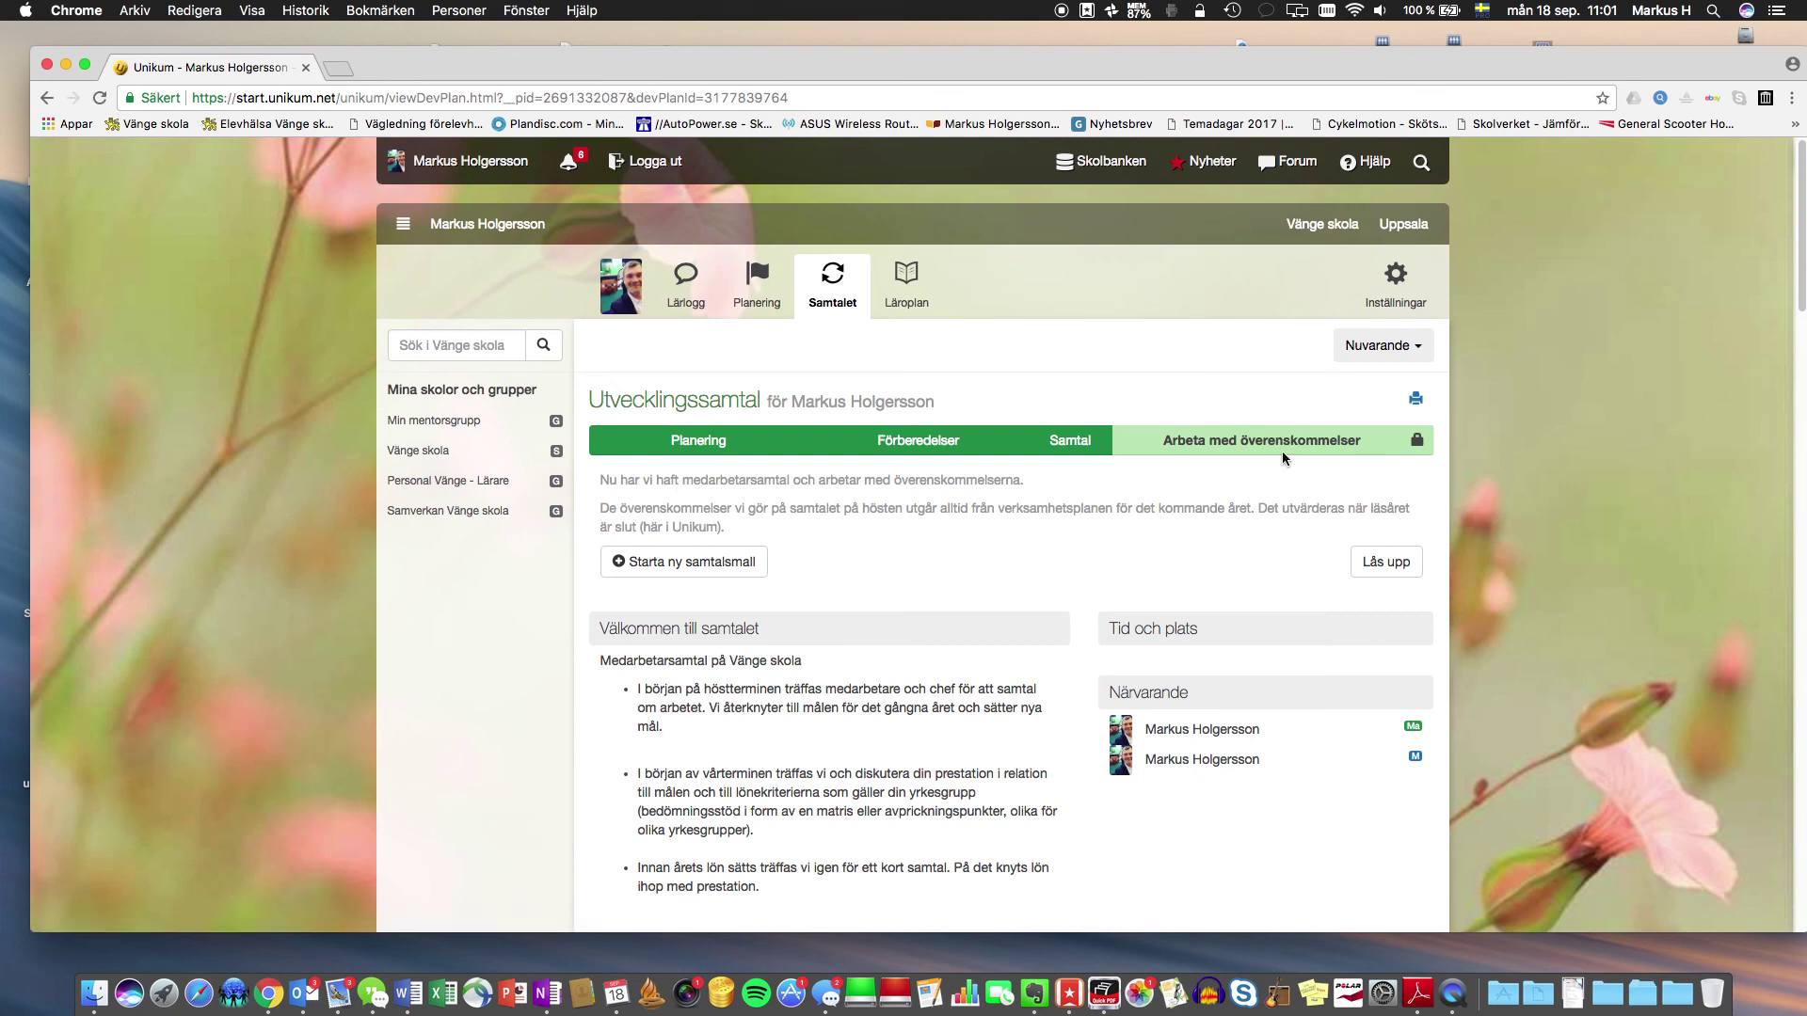
Step: Examine the VT Uppföljning page, including the salary policy text, the analysis against the salary criteria and the employee's self-assessment
scroll(1265, 529, "down", 5)
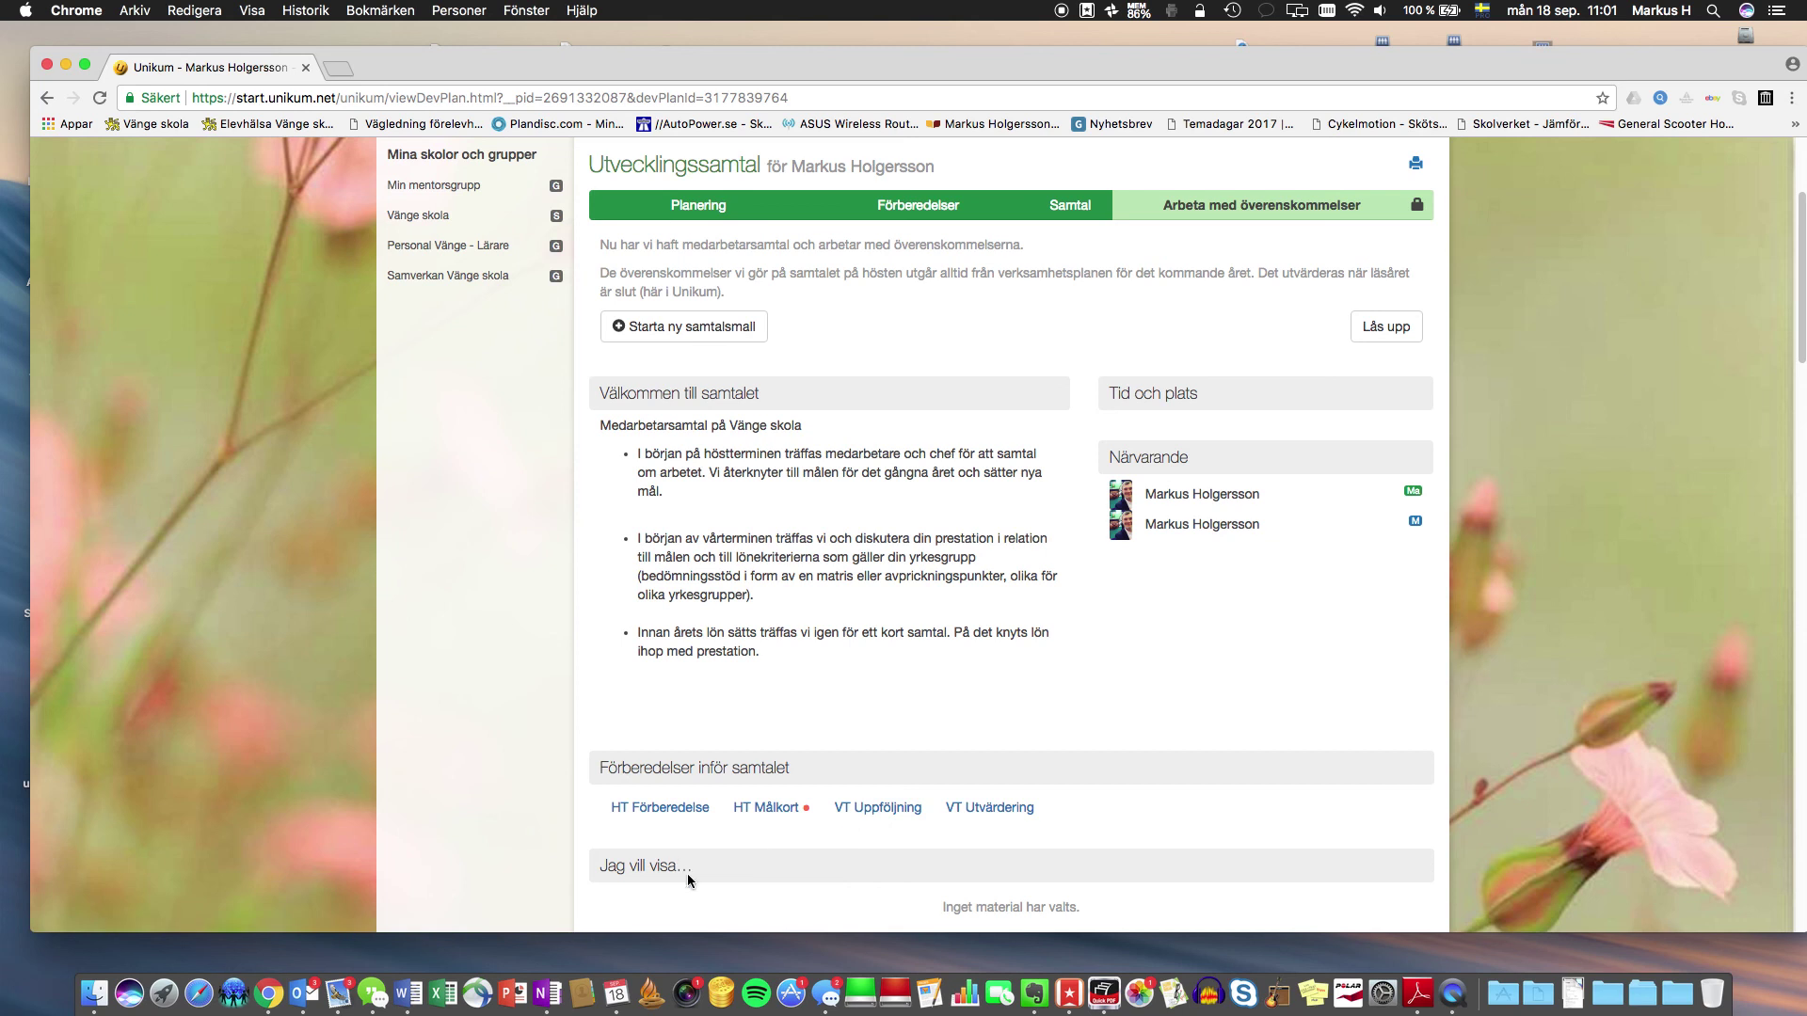
scroll(726, 851, "down", 3)
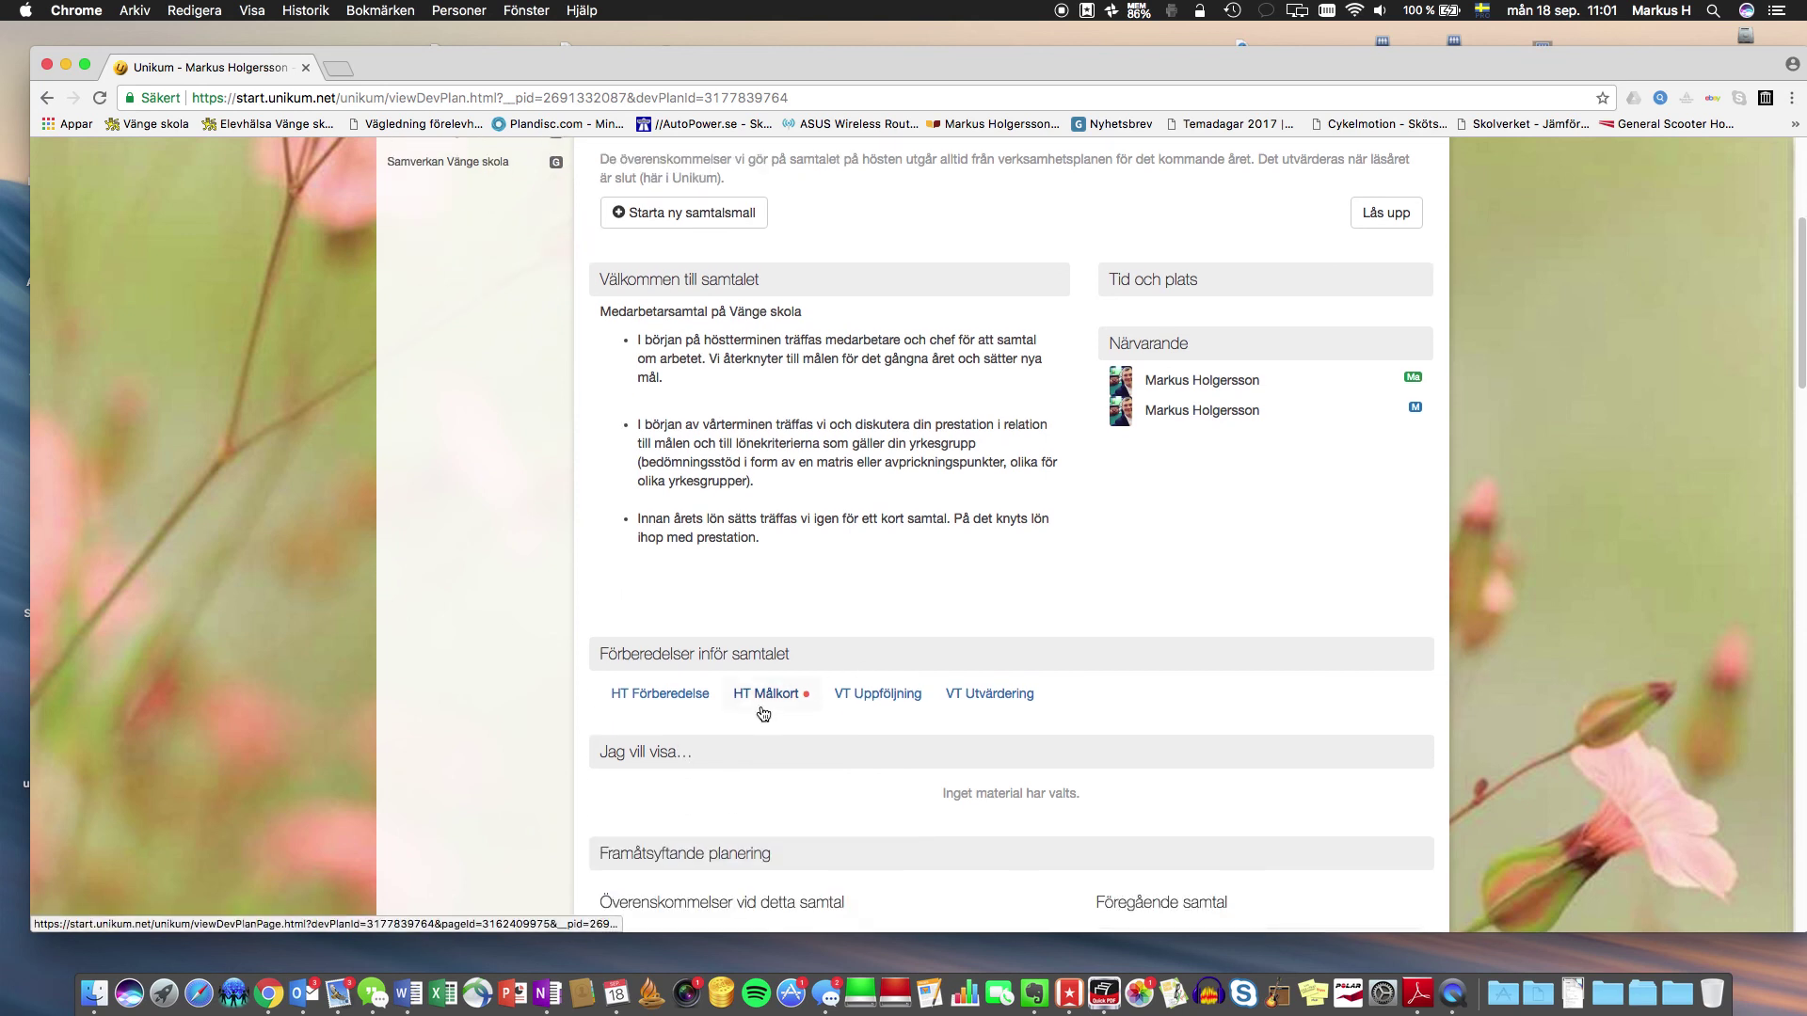
left_click(878, 697)
scroll(876, 704, "down", 15)
scroll(822, 612, "up", 3)
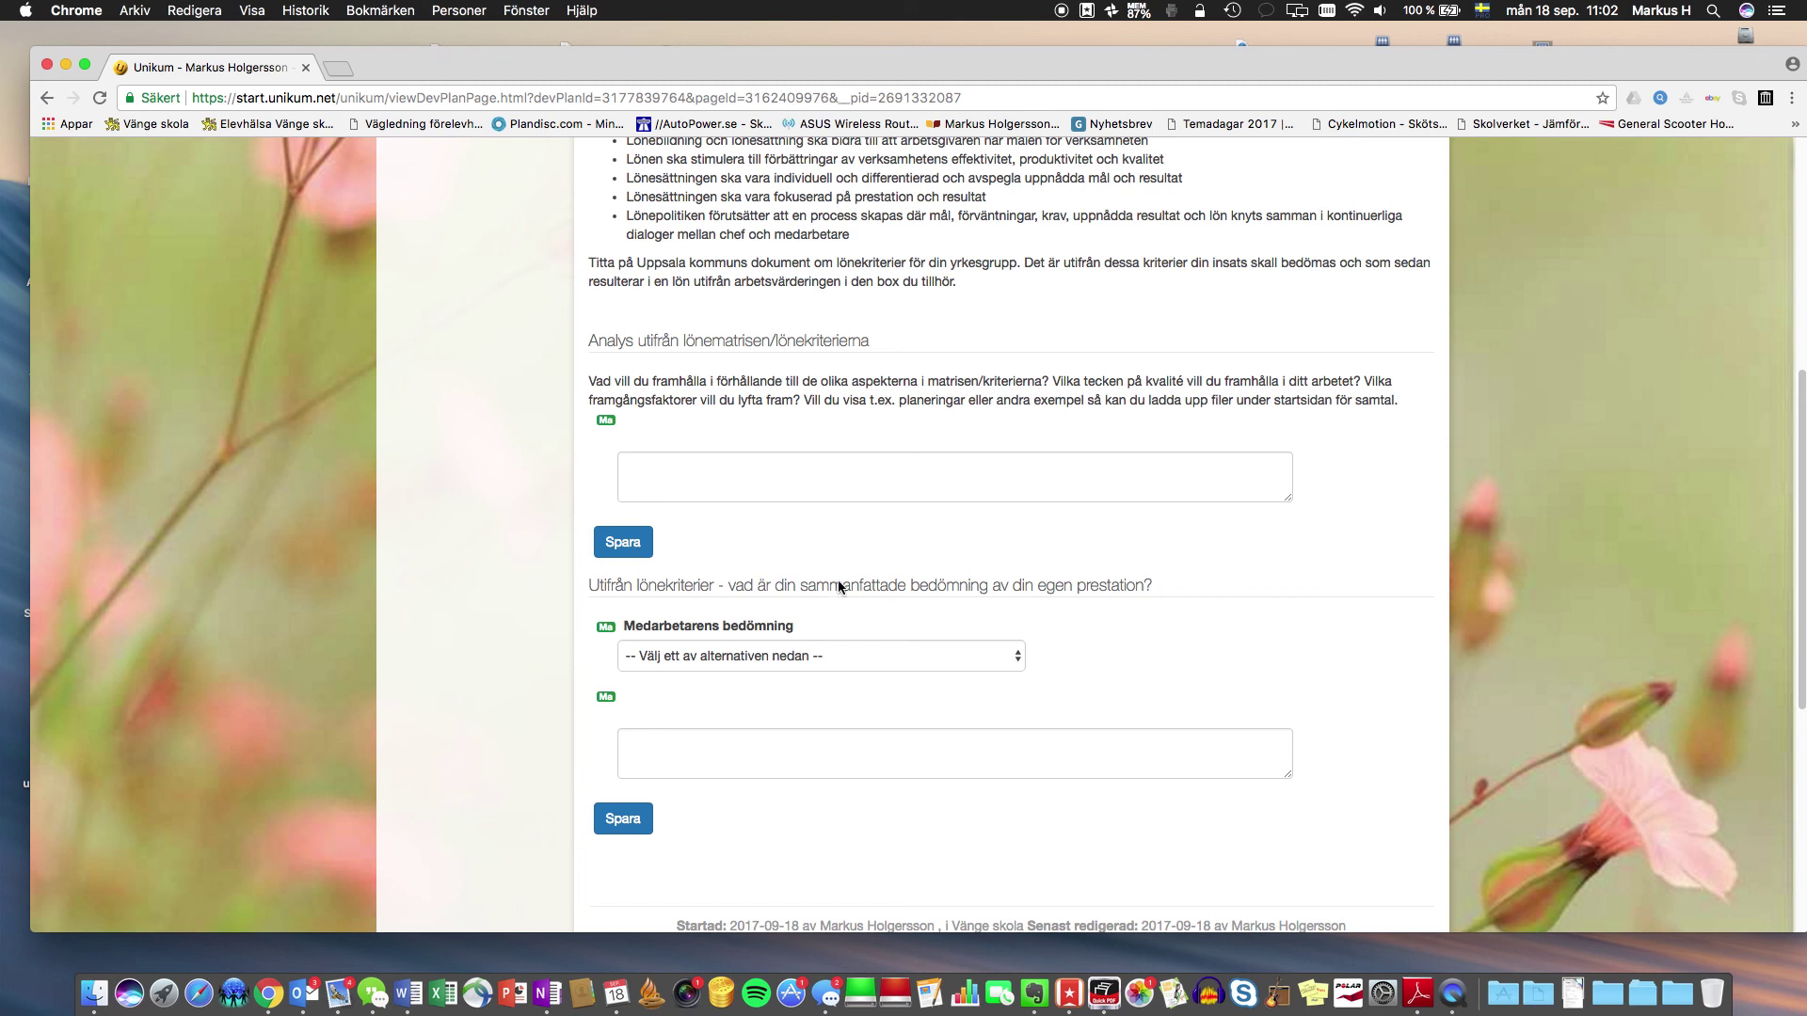
scroll(885, 498, "up", 3)
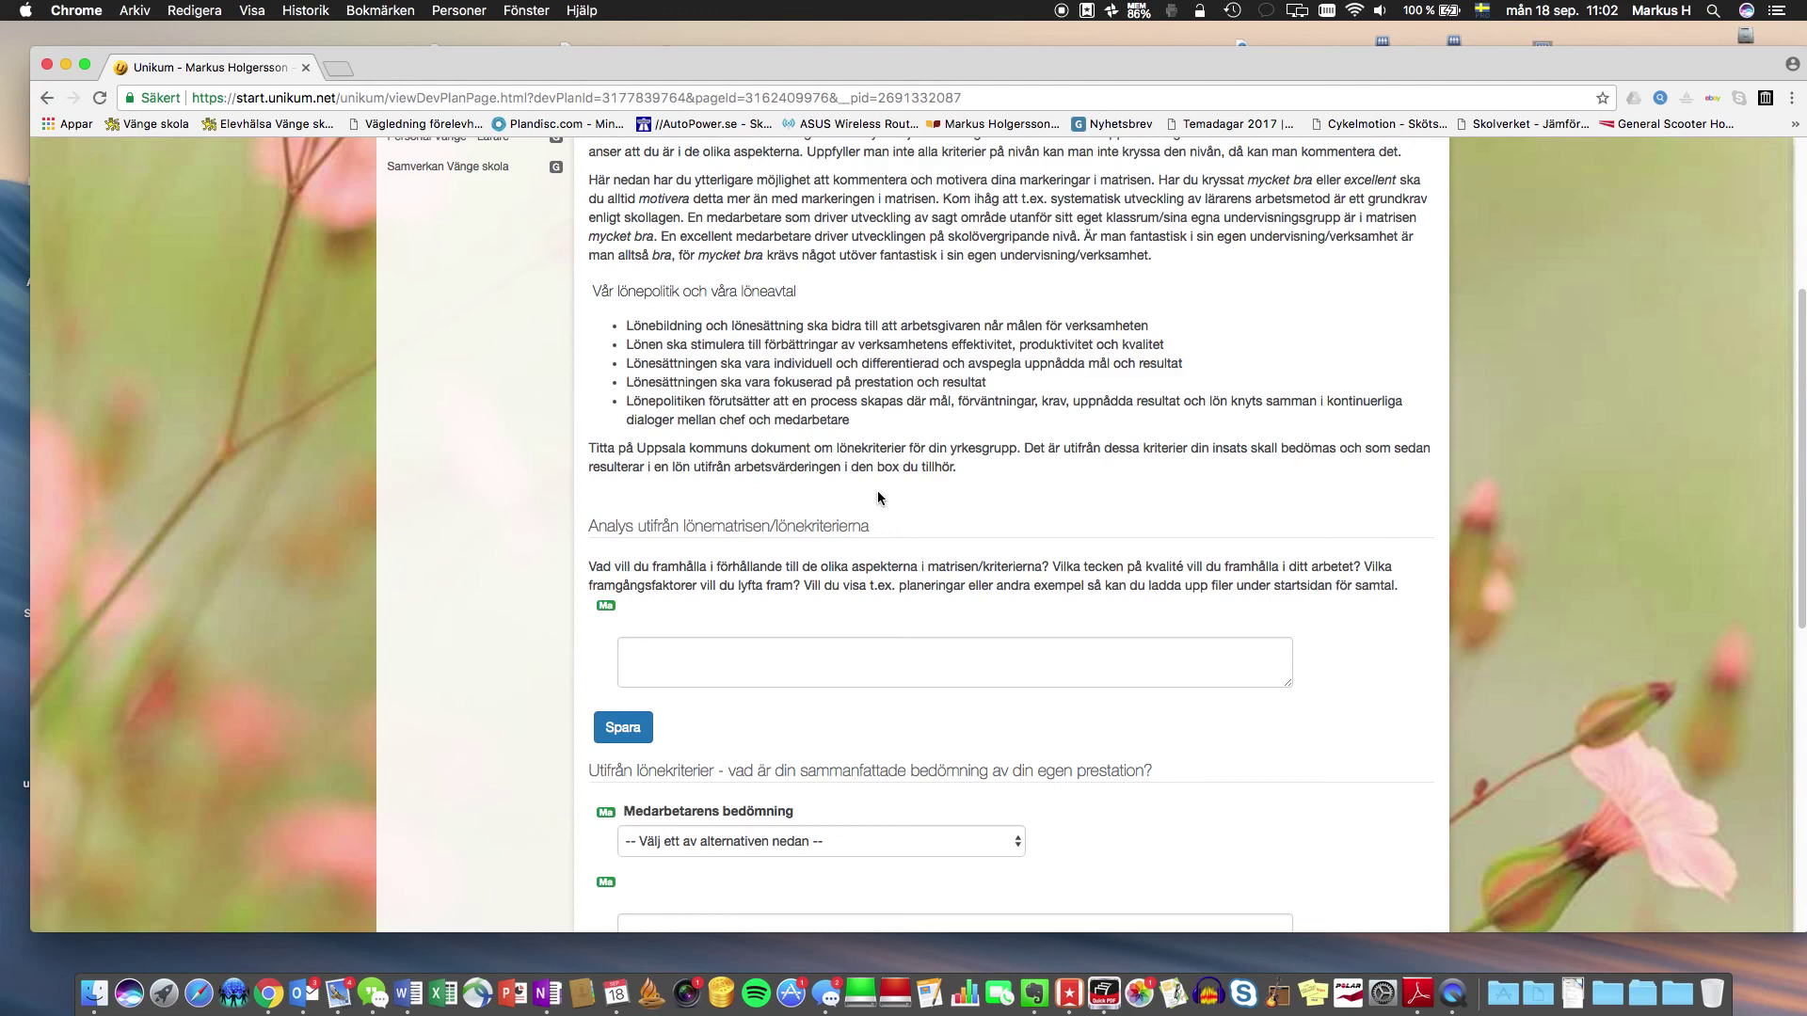
scroll(877, 489, "up", 1)
left_click(724, 743)
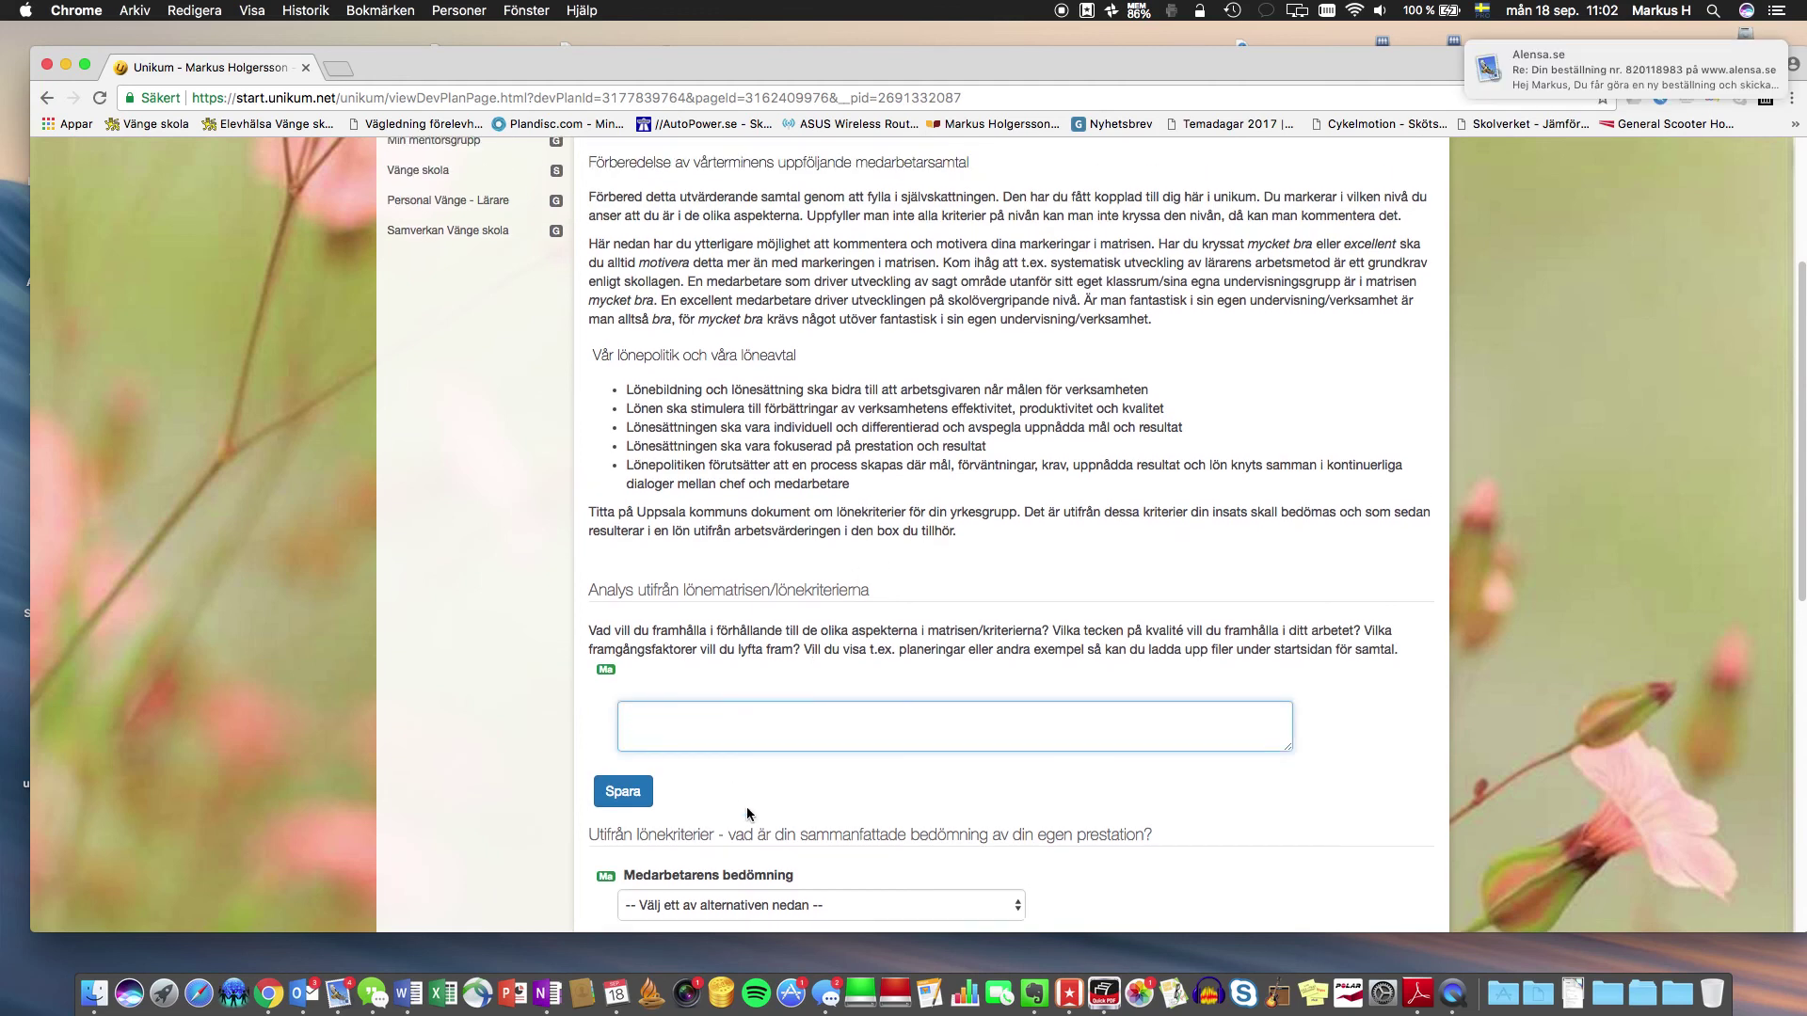
scroll(745, 814, "down", 2)
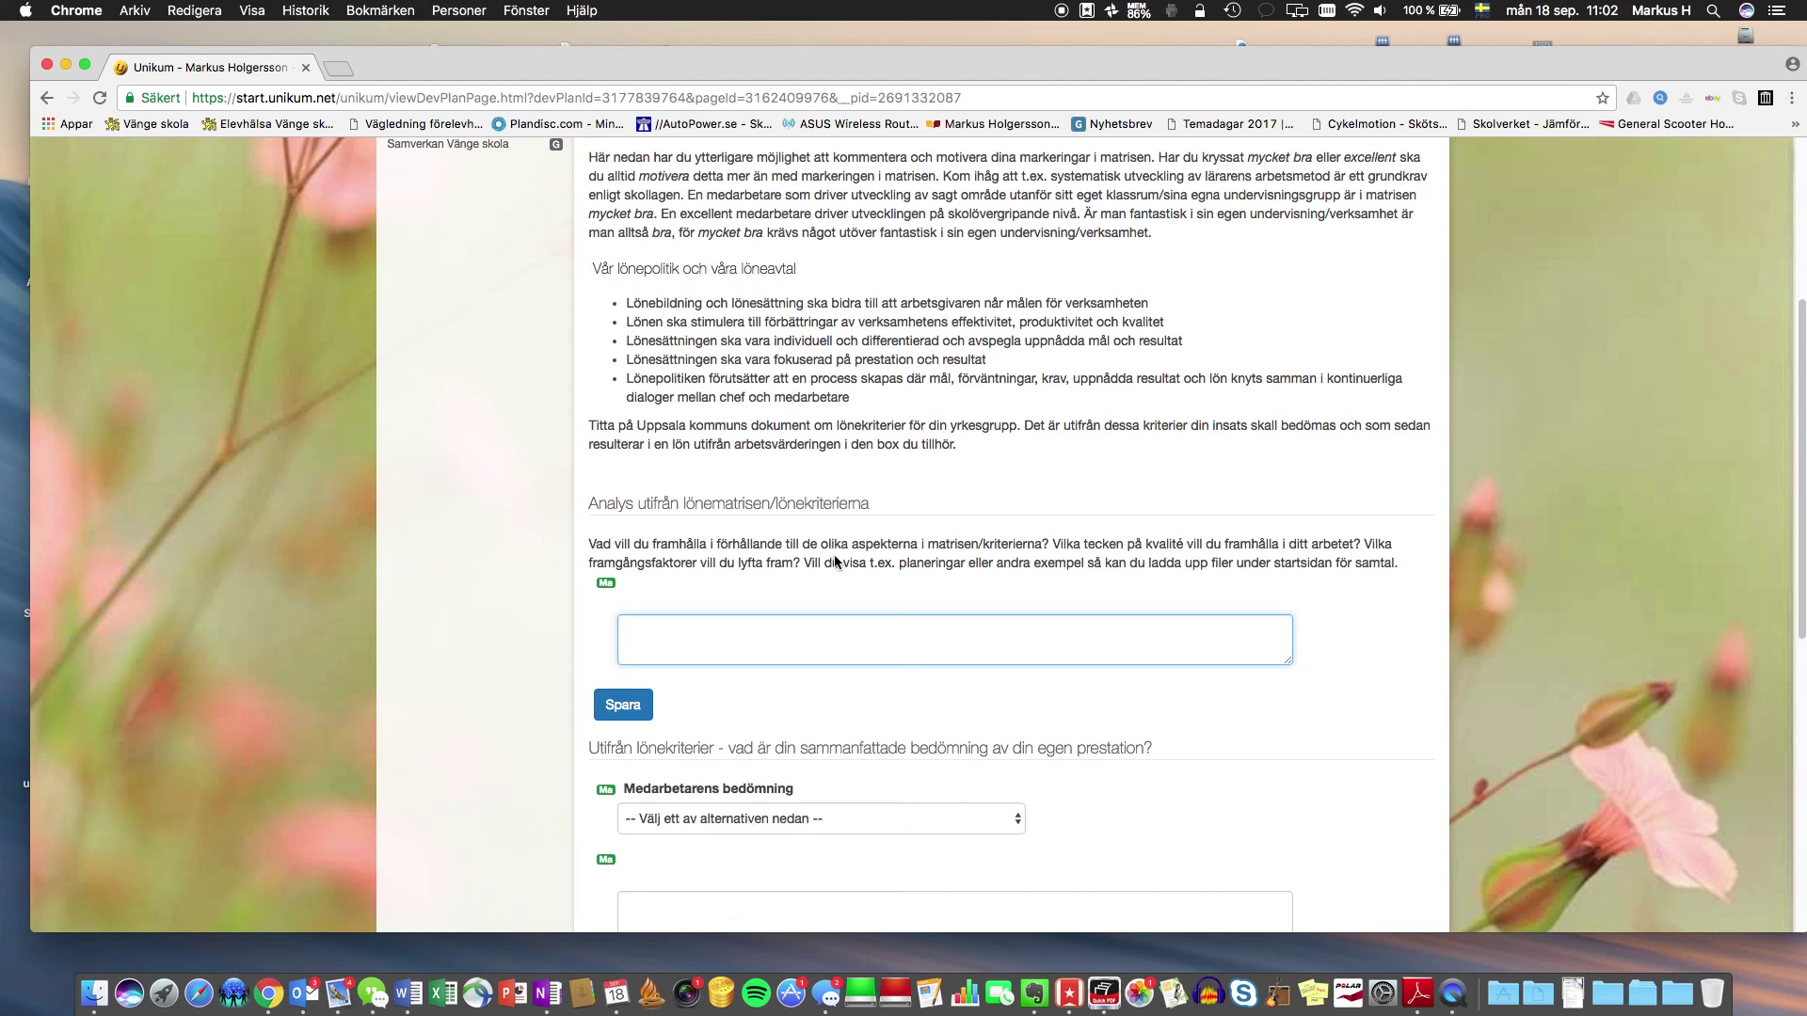
scroll(1043, 546, "up", 8)
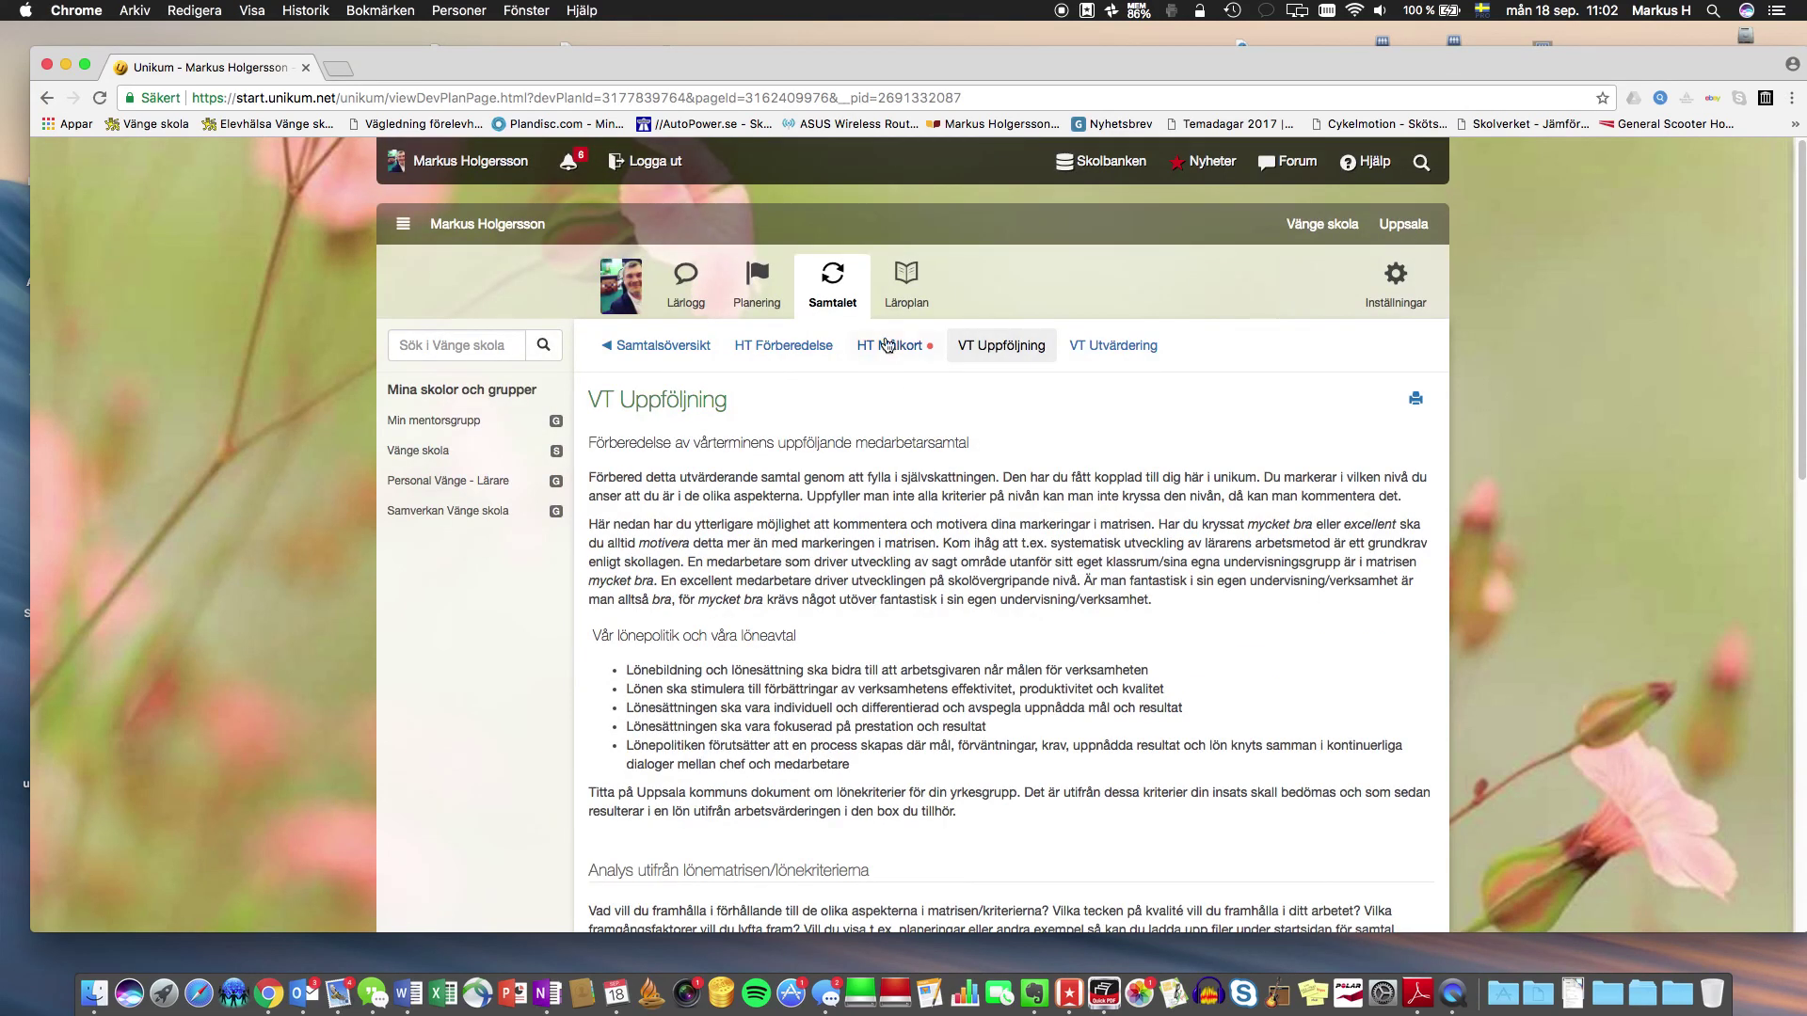
Step: Return to the conversation overview, look over its planning section and check the saved answers in HT Förberedelse
left_click(635, 349)
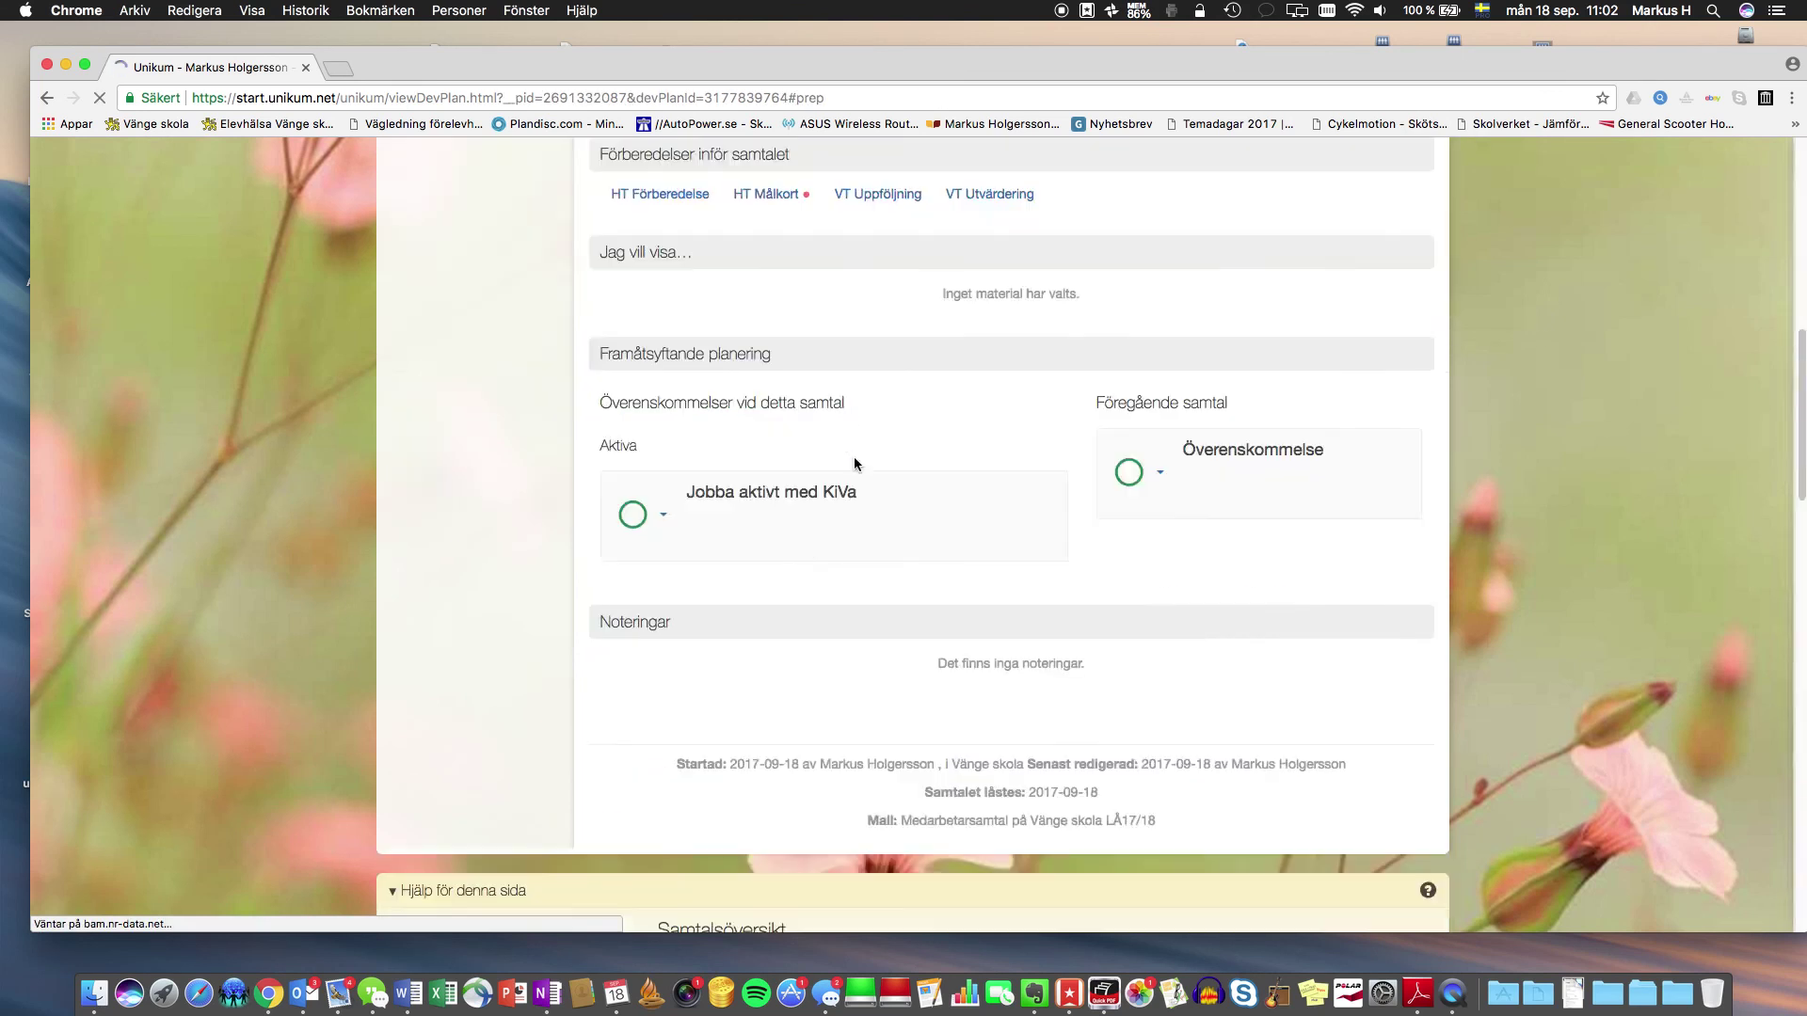
scroll(854, 455, "up", 10)
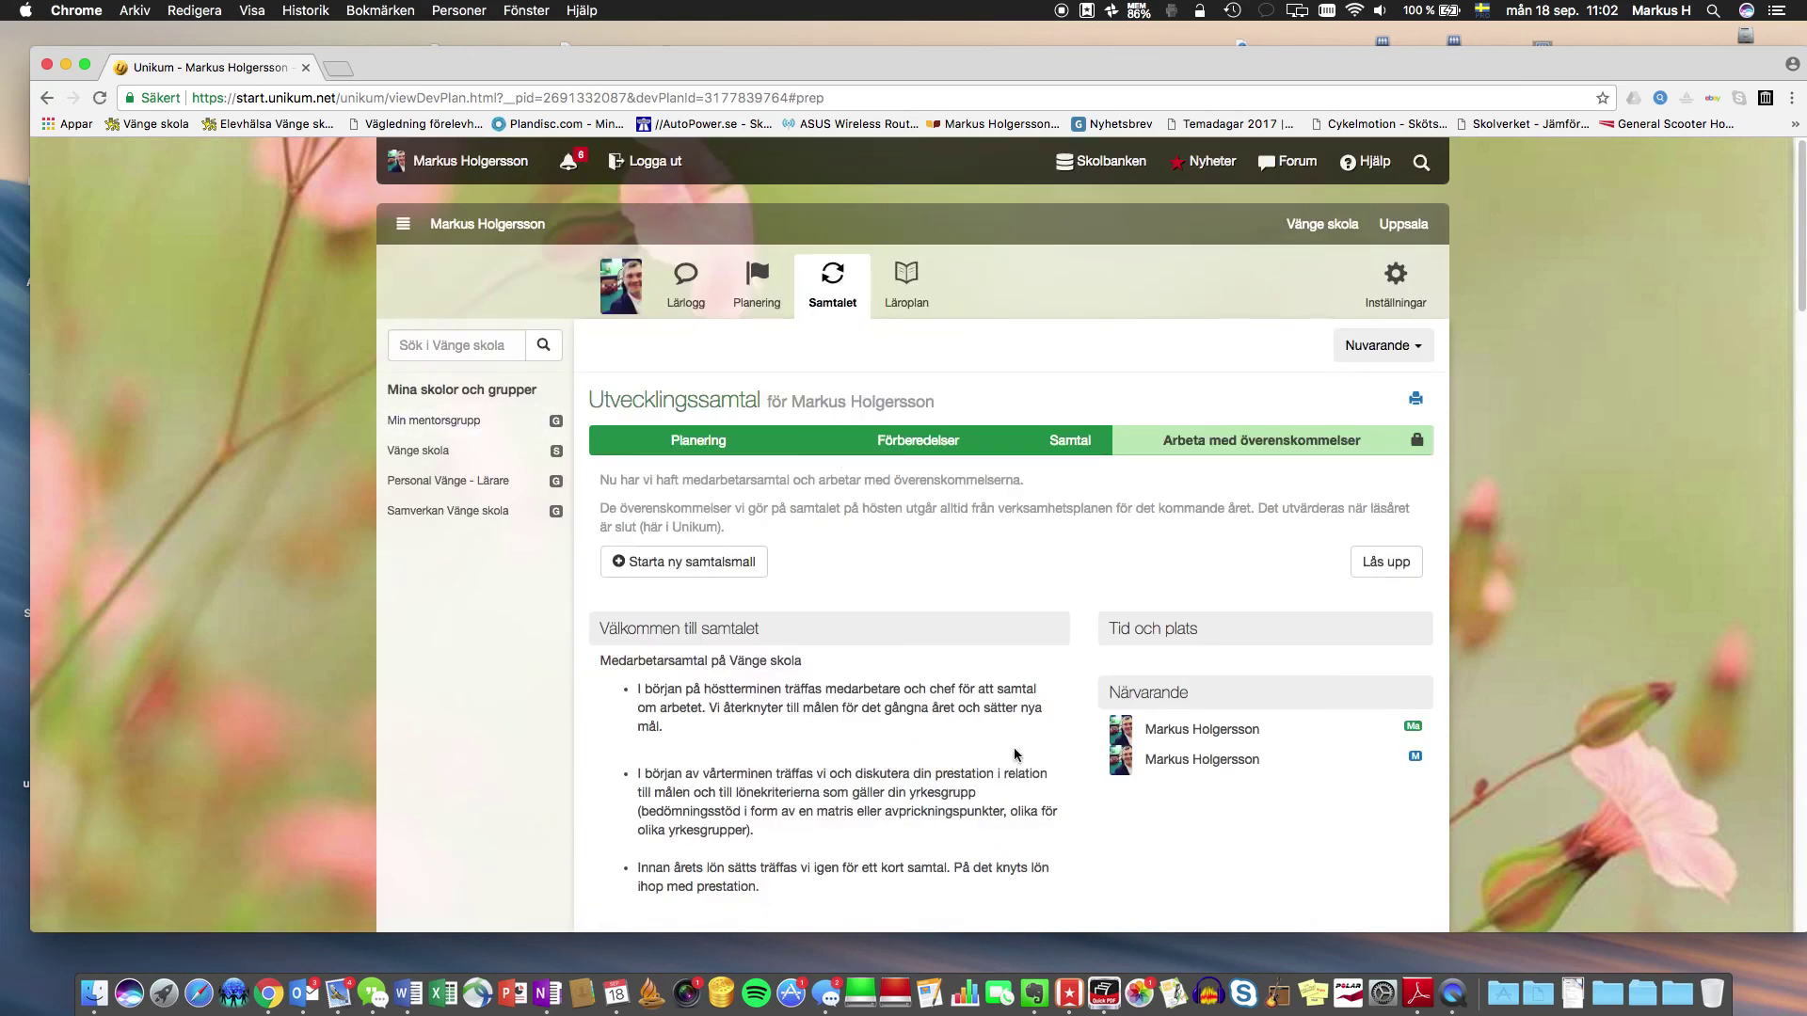
scroll(736, 660, "down", 6)
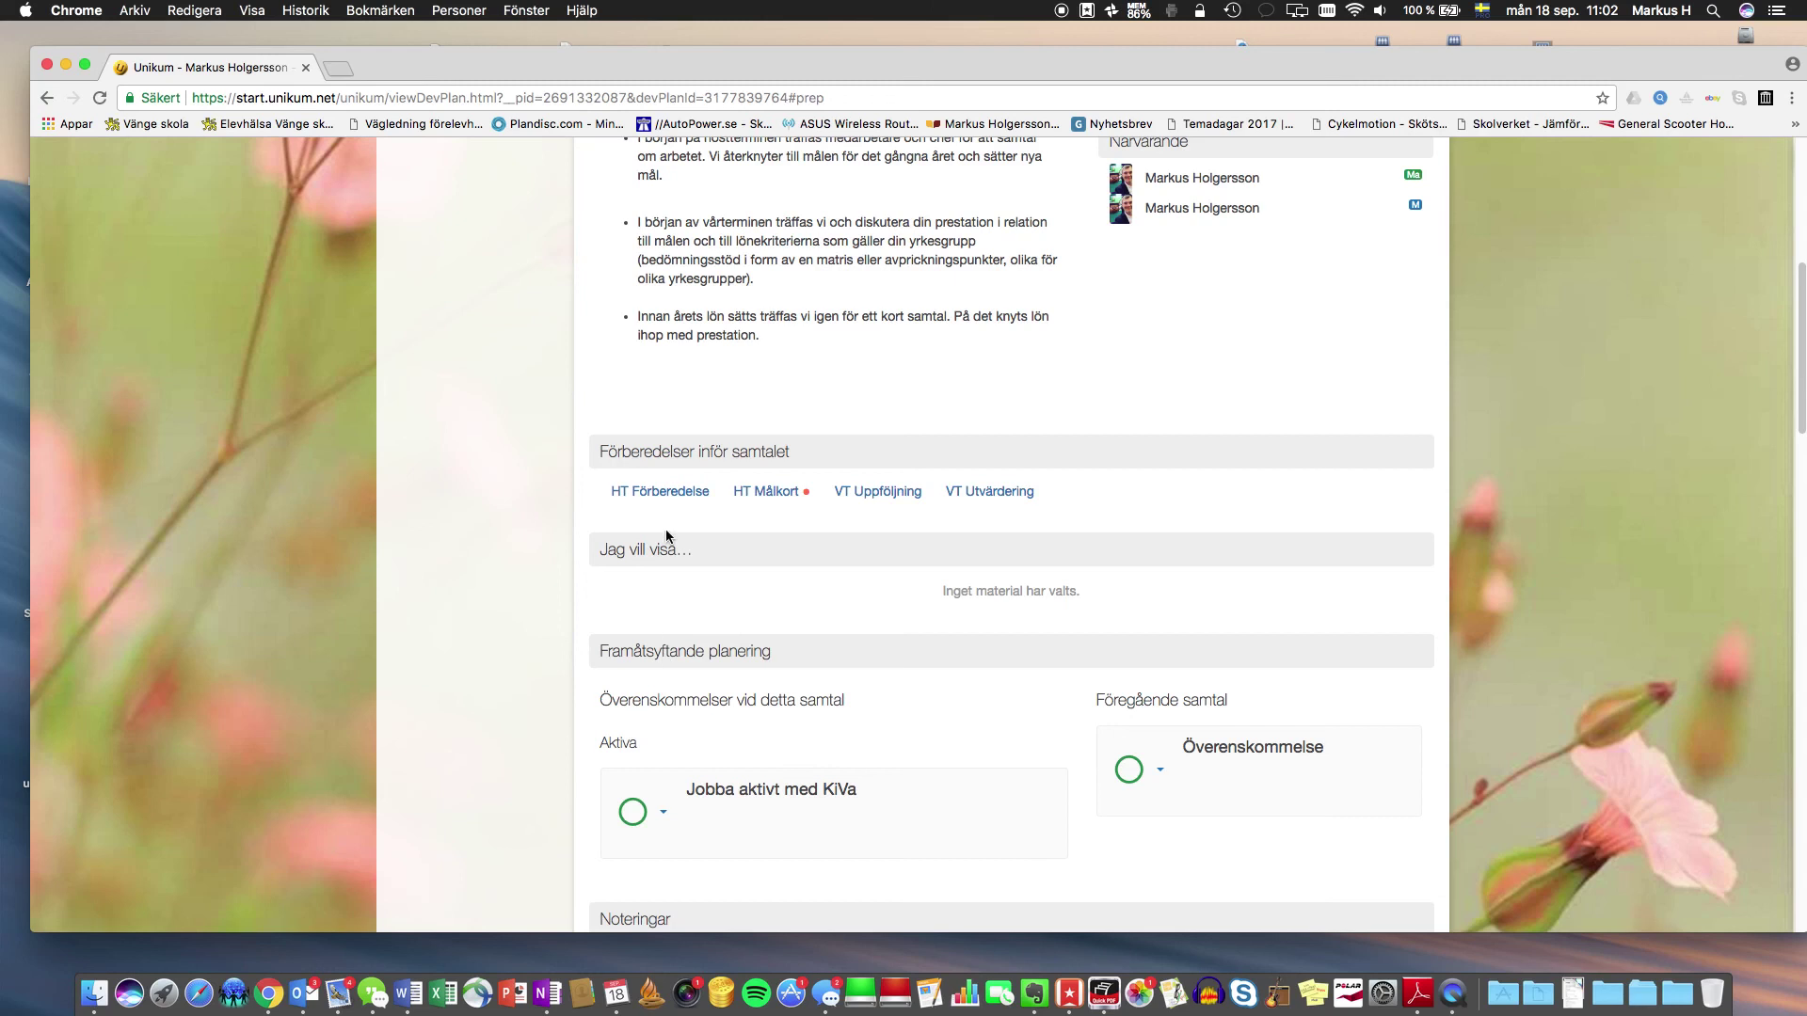
left_click(667, 492)
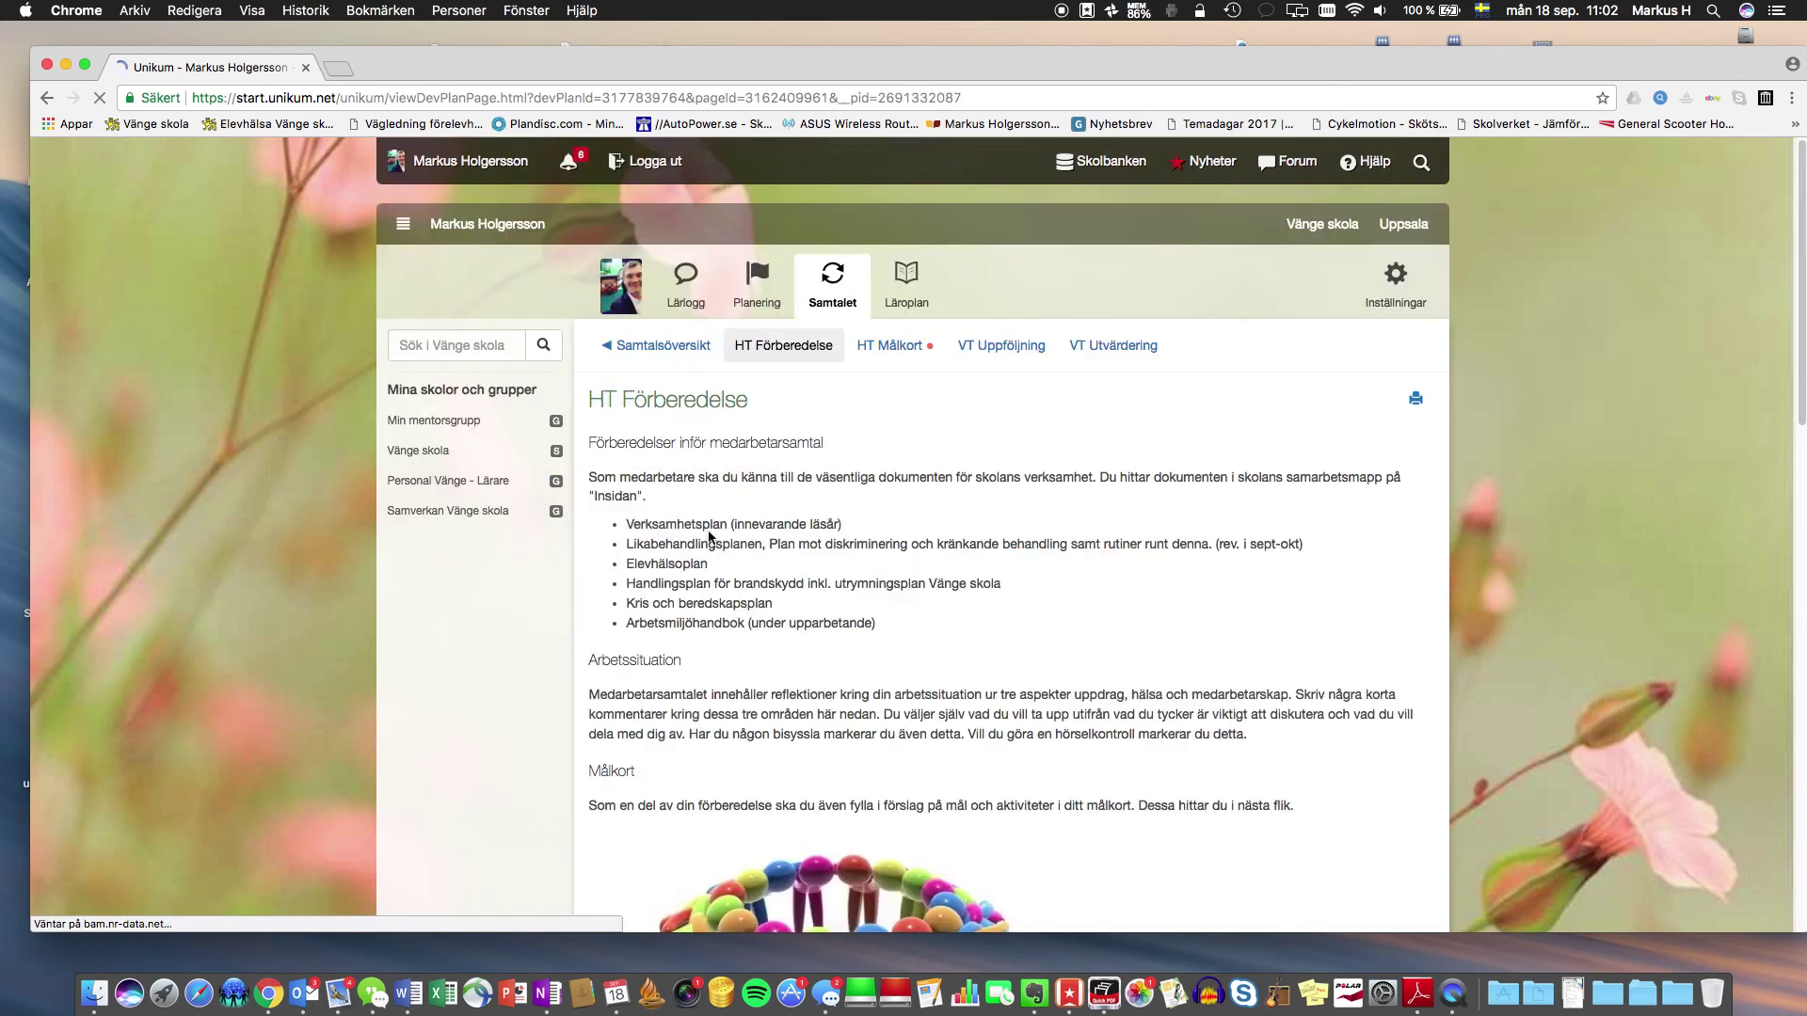
scroll(703, 554, "down", 15)
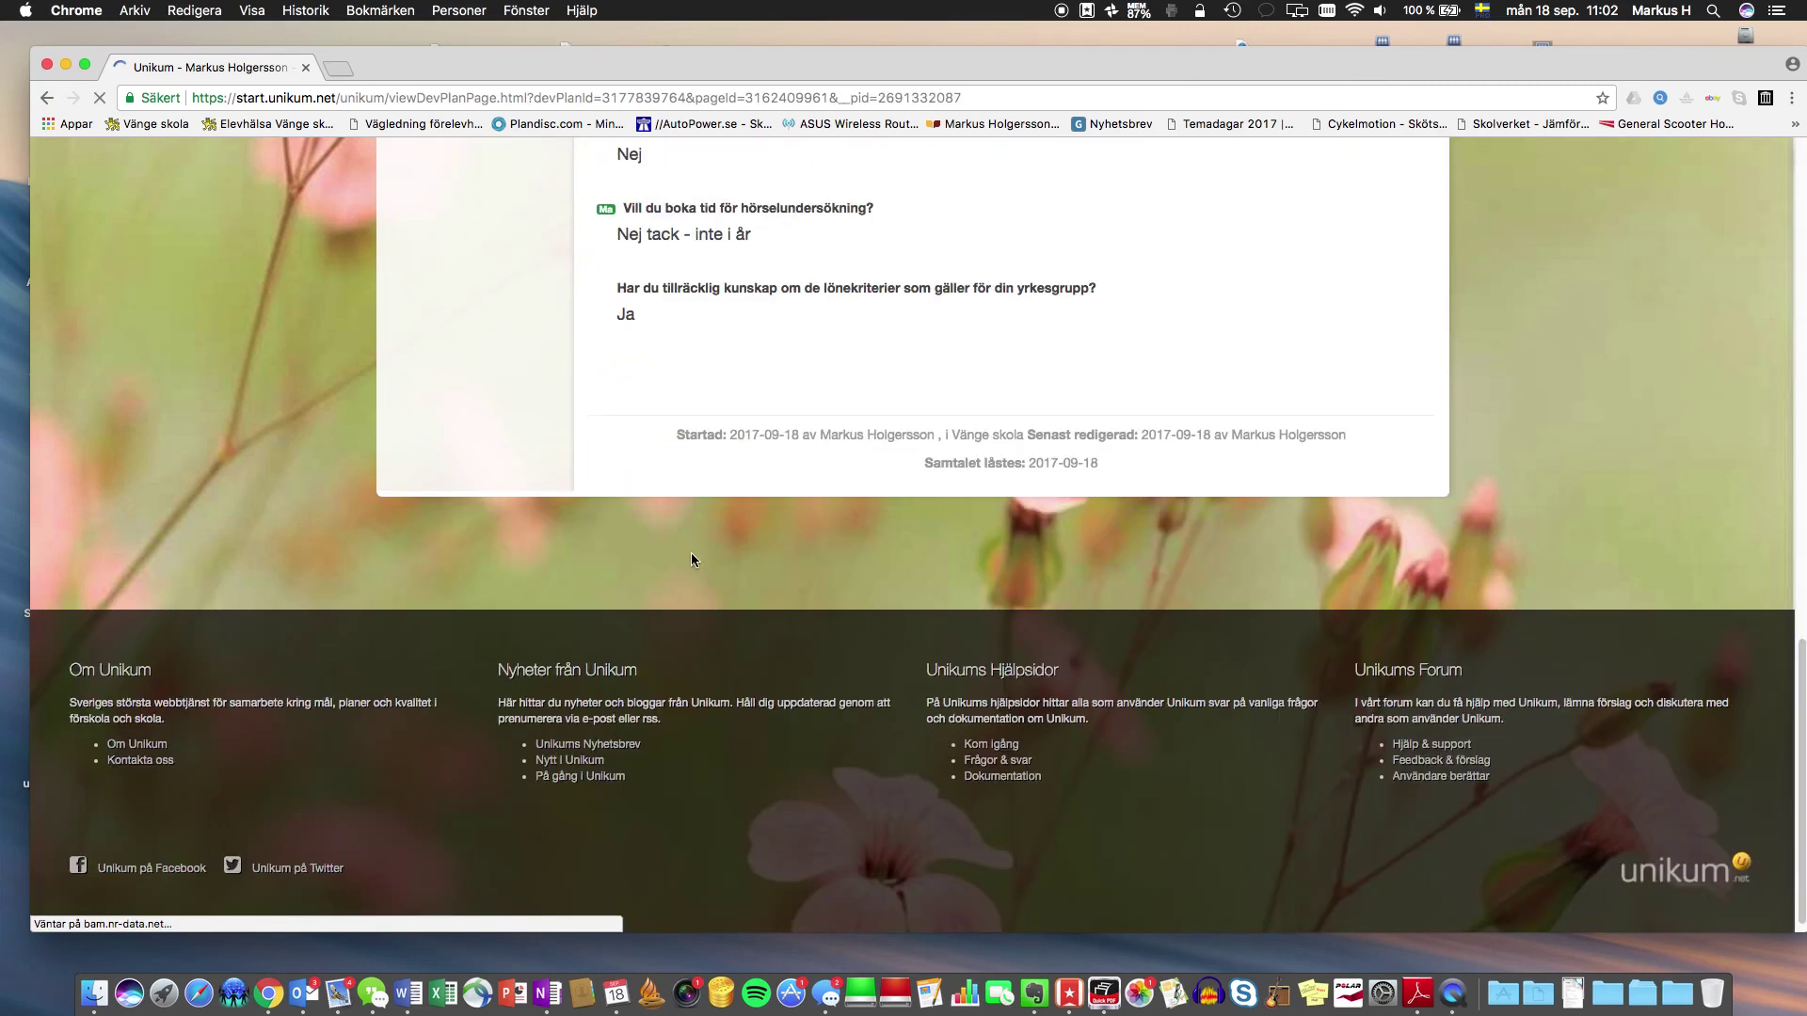
scroll(784, 400, "up", 5)
scroll(782, 404, "up", 10)
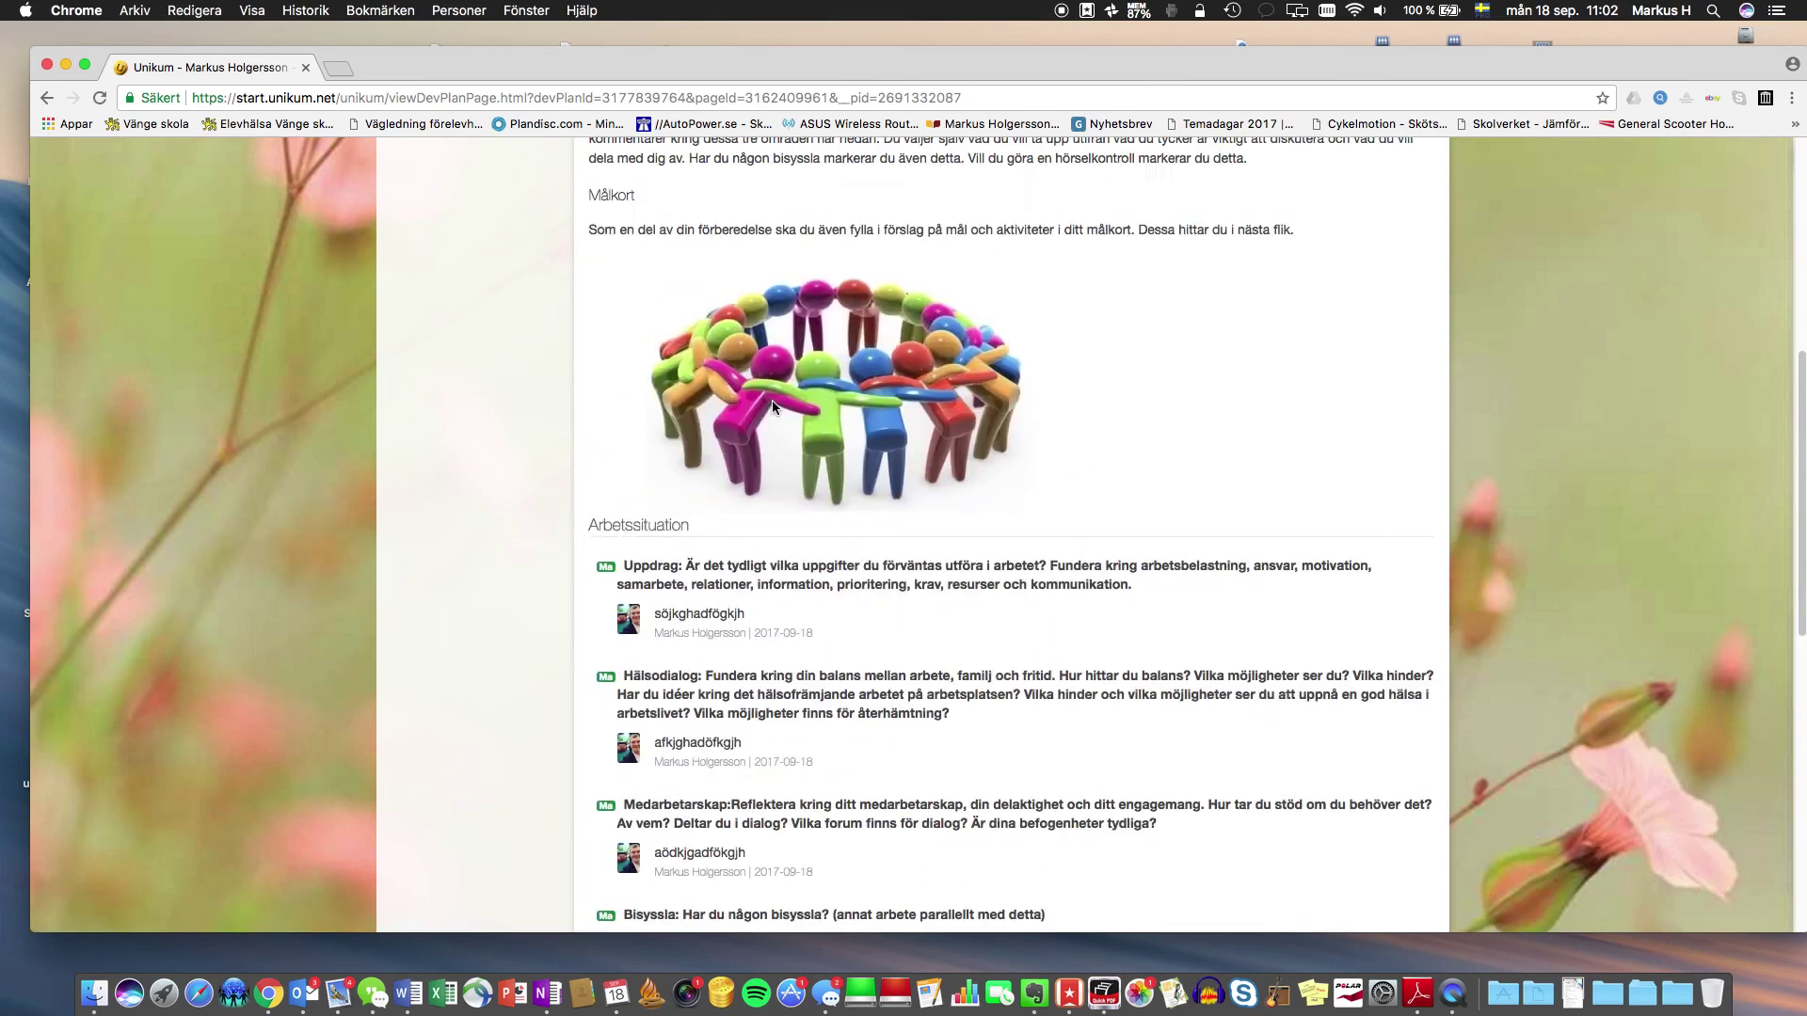
Step: View HT Målkort once more and go back to the phase bar on the conversation overview
left_click(883, 320)
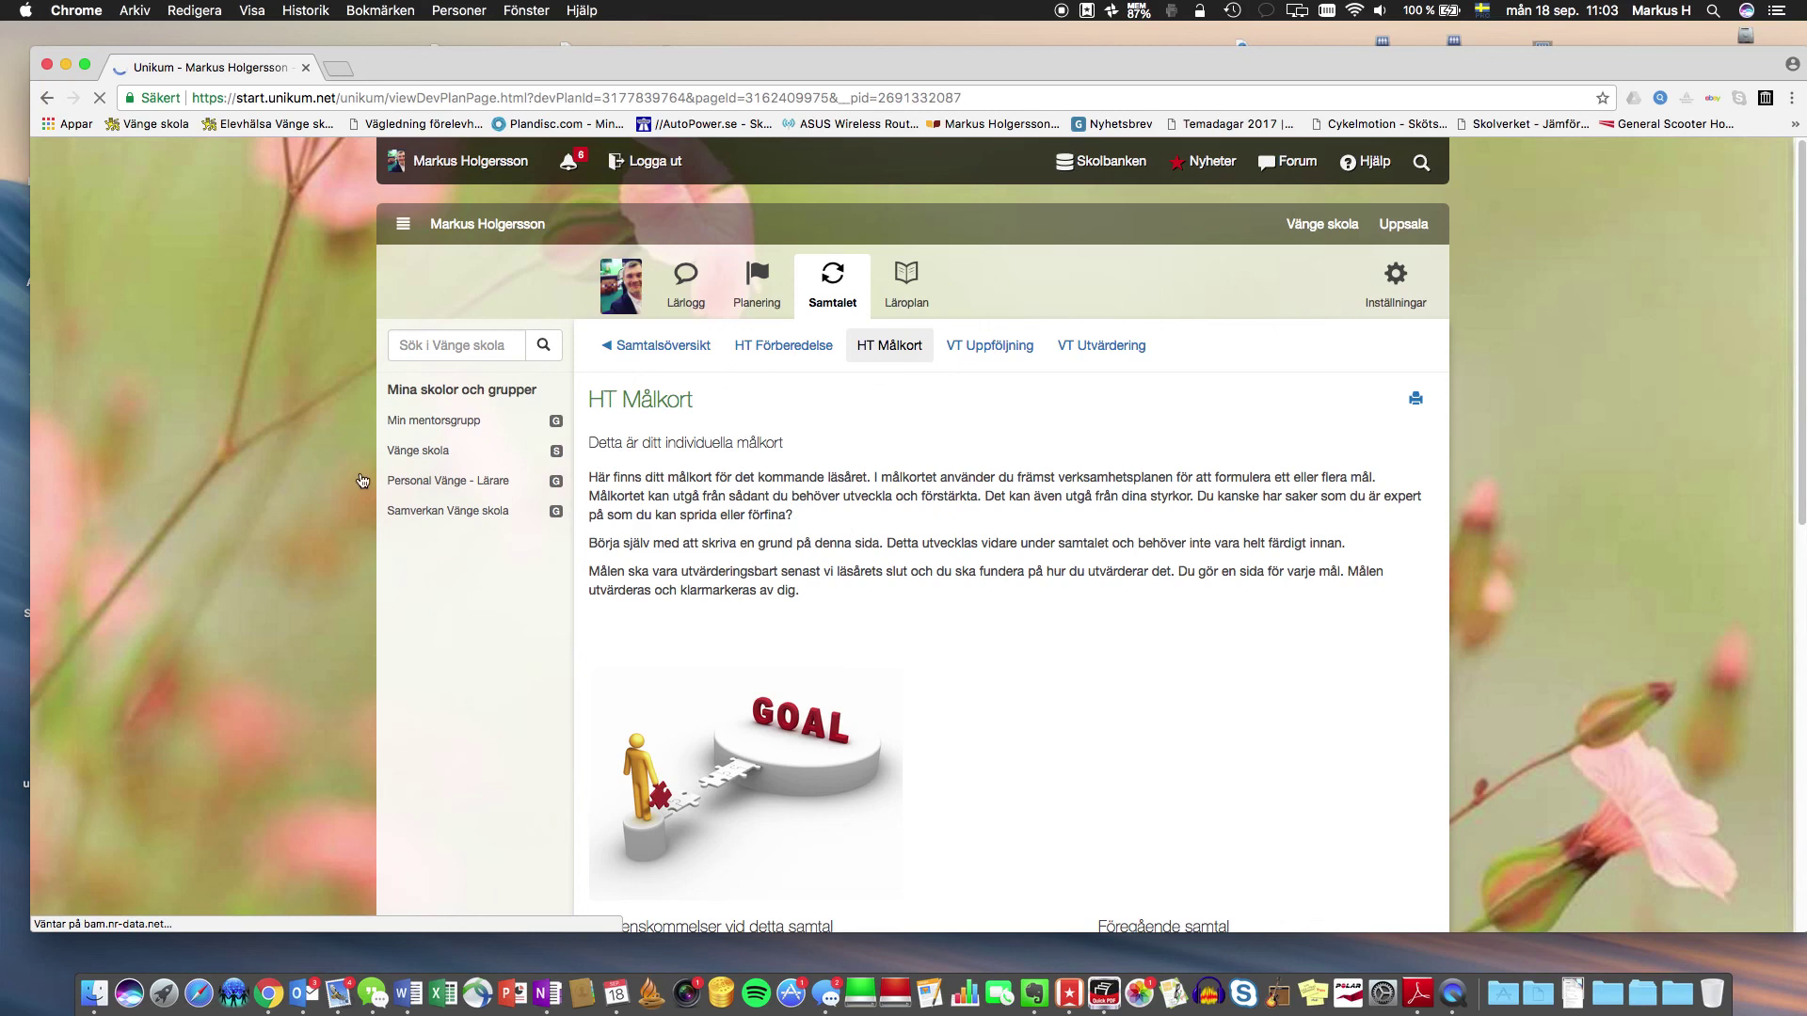
left_click(645, 354)
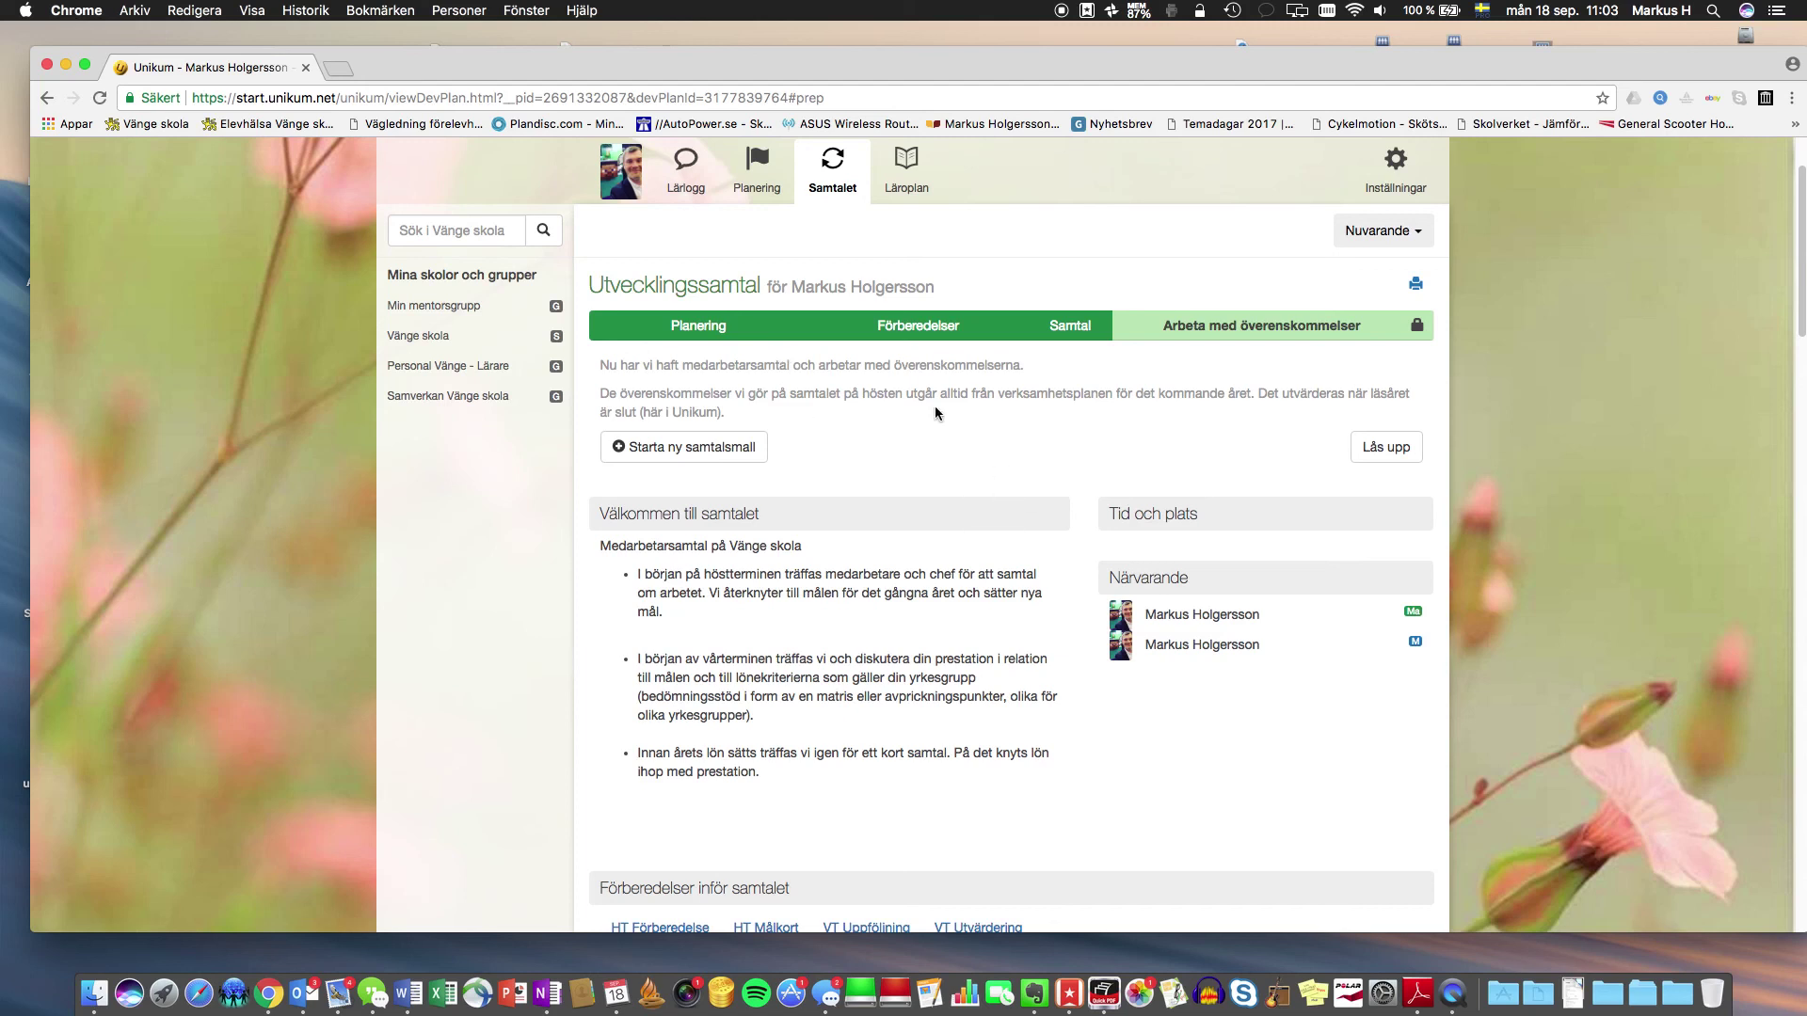
scroll(960, 406, "up", 2)
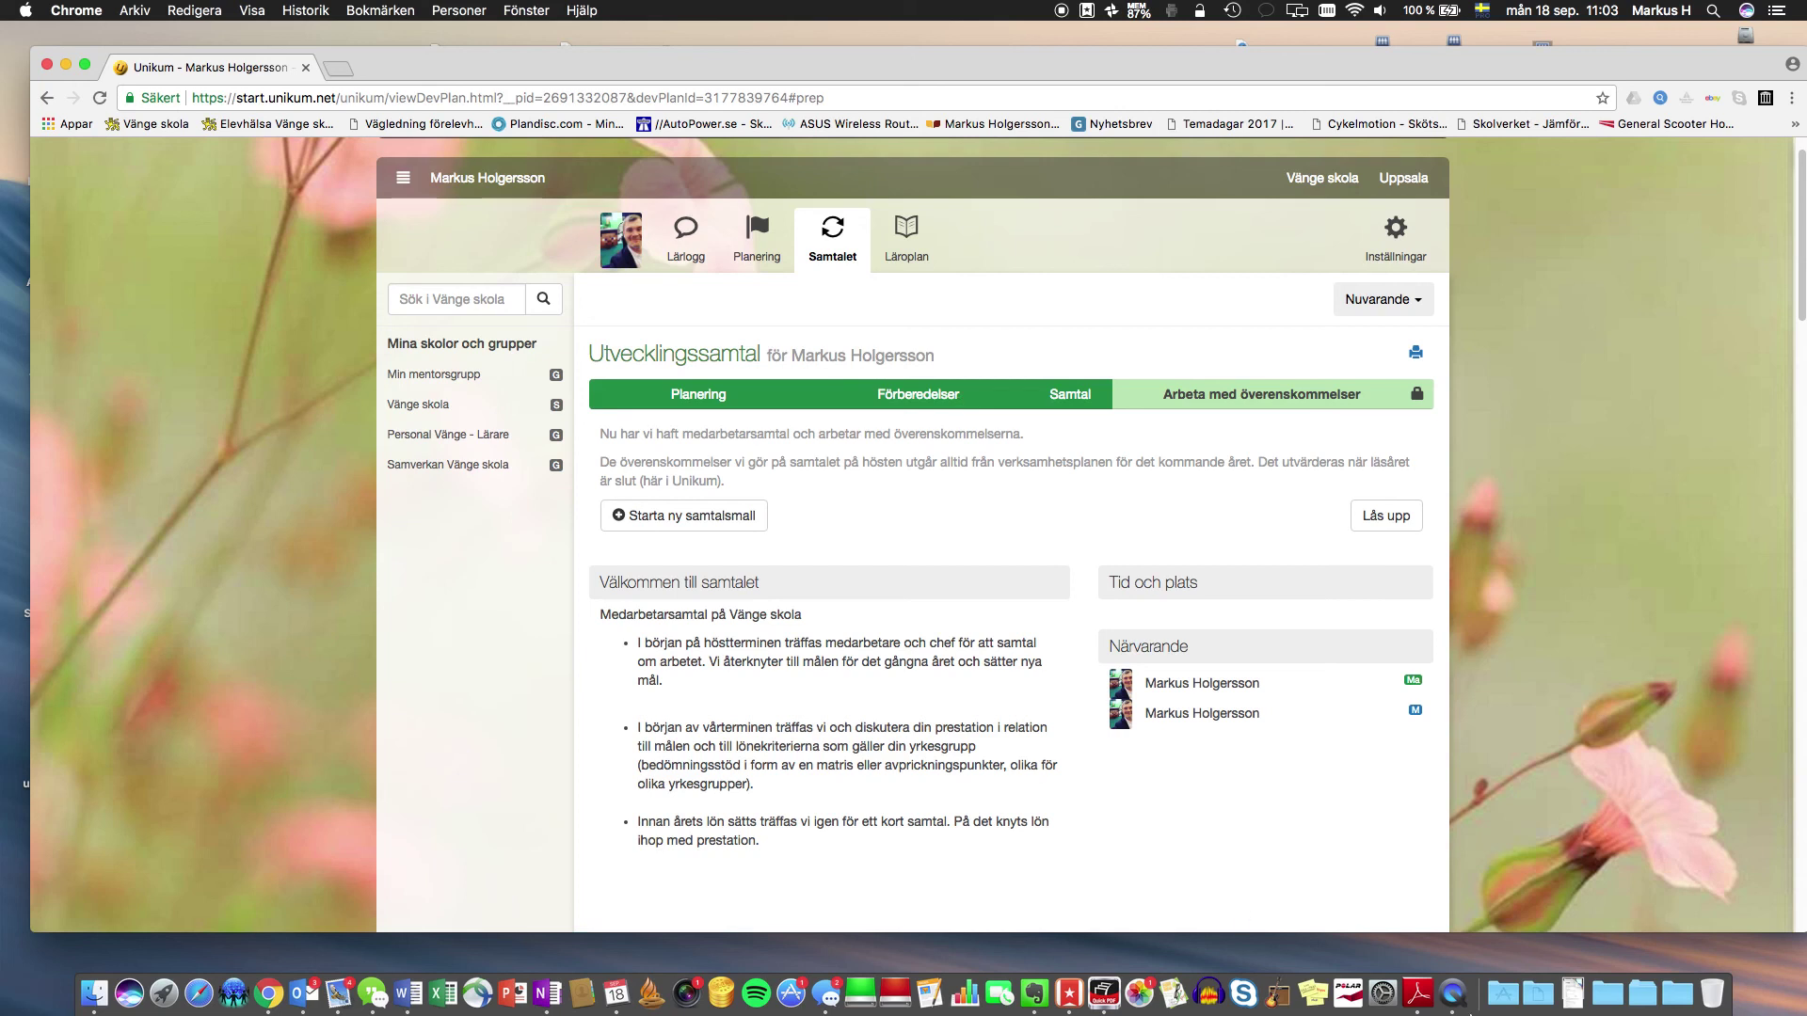
left_click(1439, 971)
left_click_drag(398, 74, 358, 117)
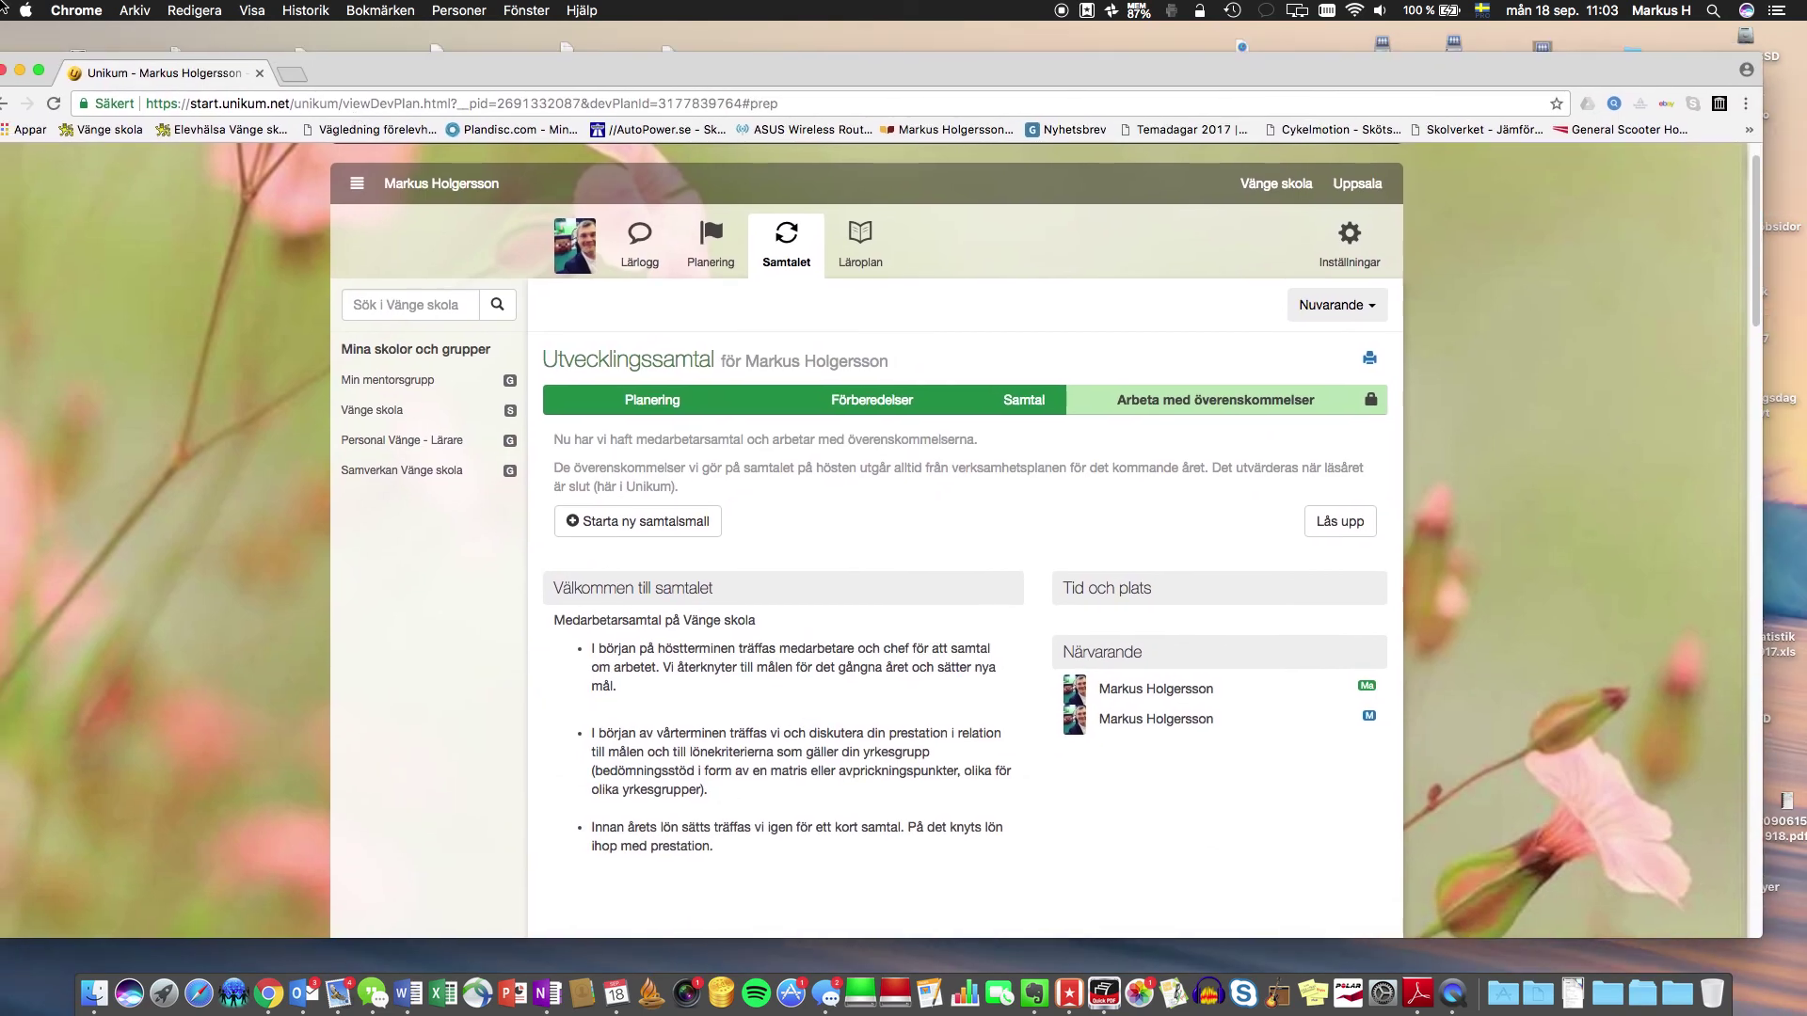